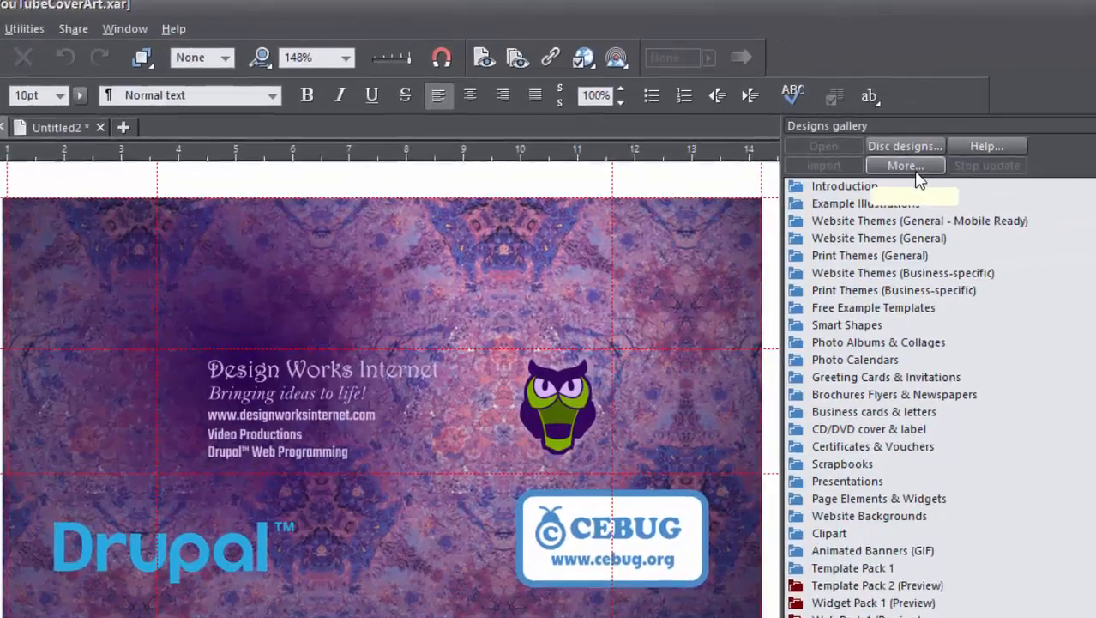
Step: Start adding designs from disc to the Designs gallery and browse to the shared Xara folder on the networked main computer
left_click(1016, 160)
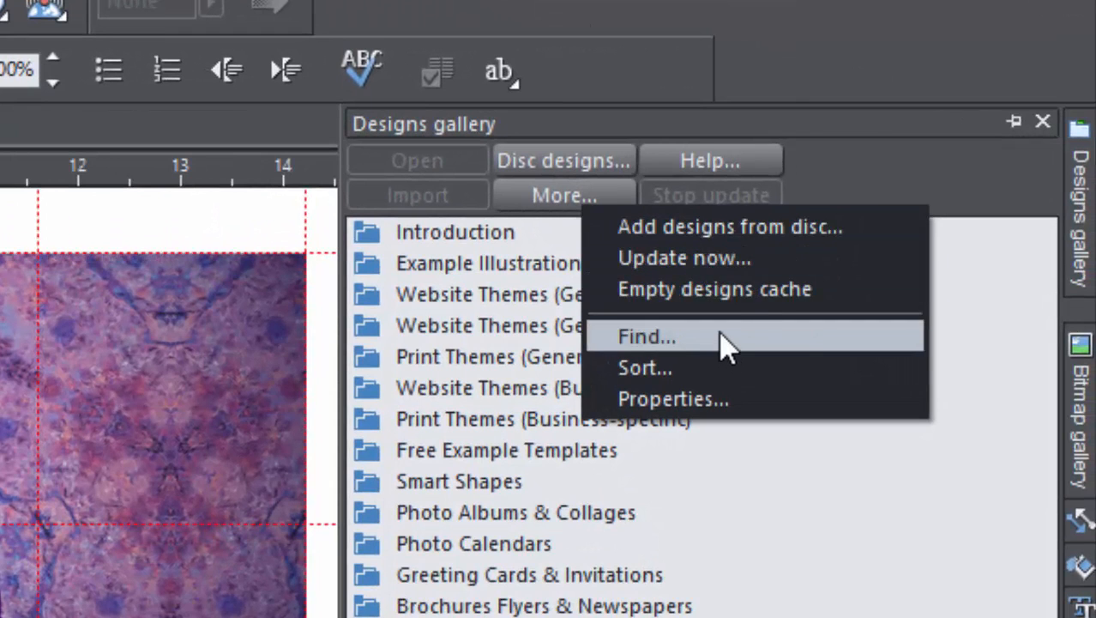
left_click(785, 239)
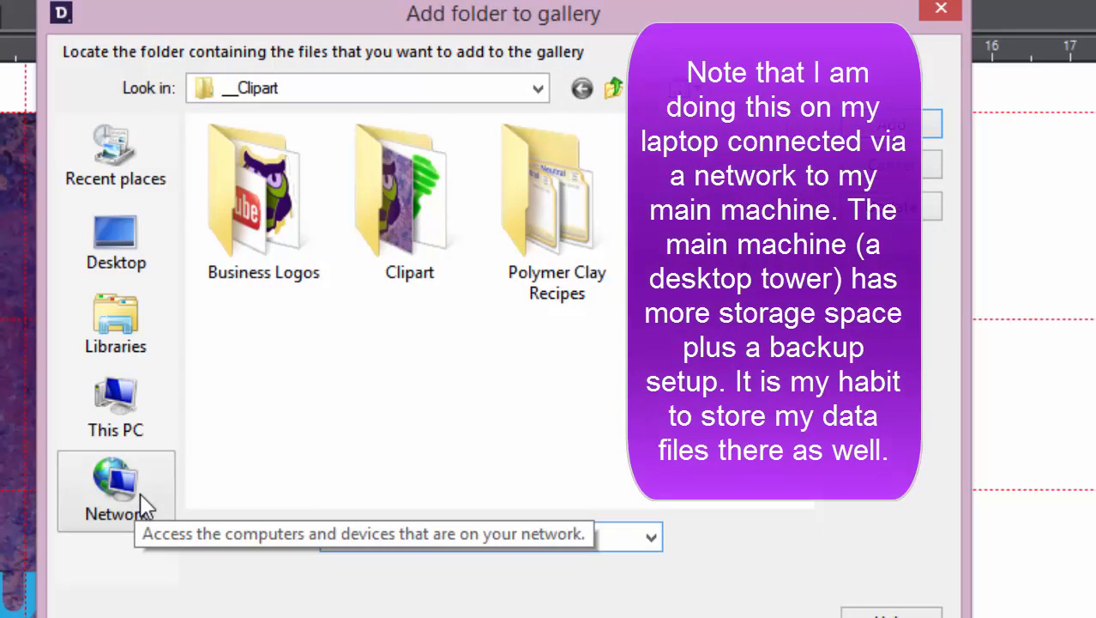
left_click(138, 504)
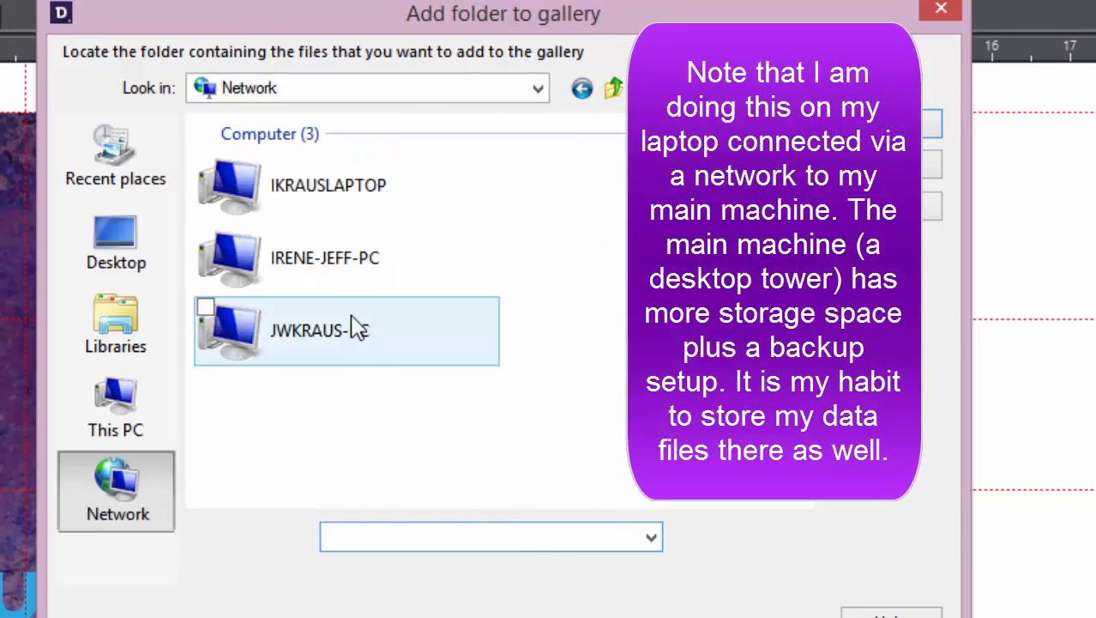
double_click(350, 284)
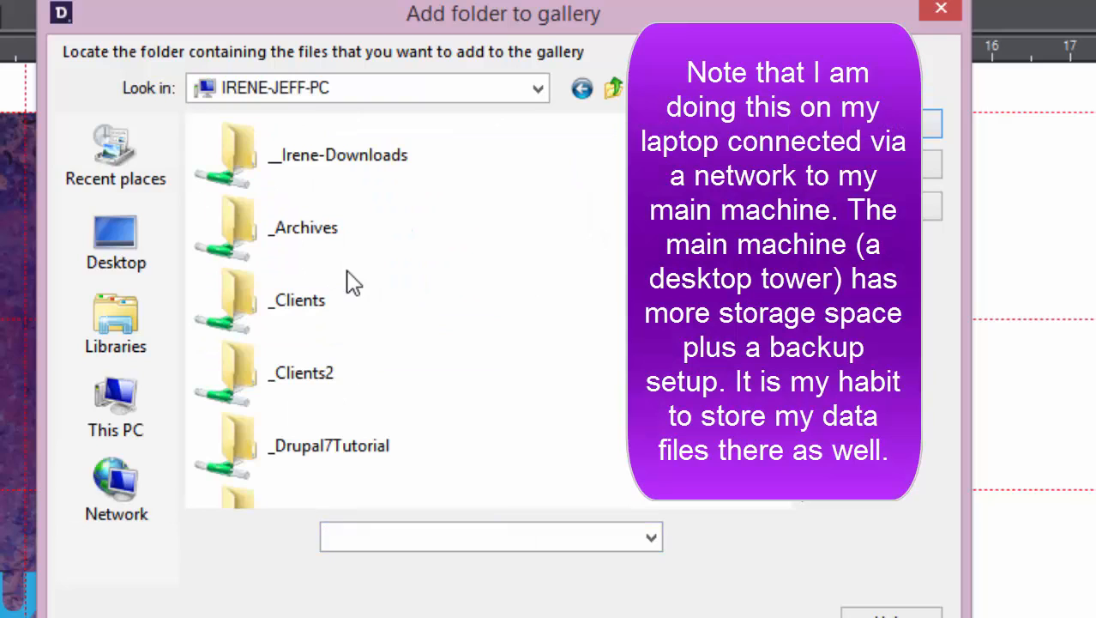
left_click_drag(803, 206, 878, 502)
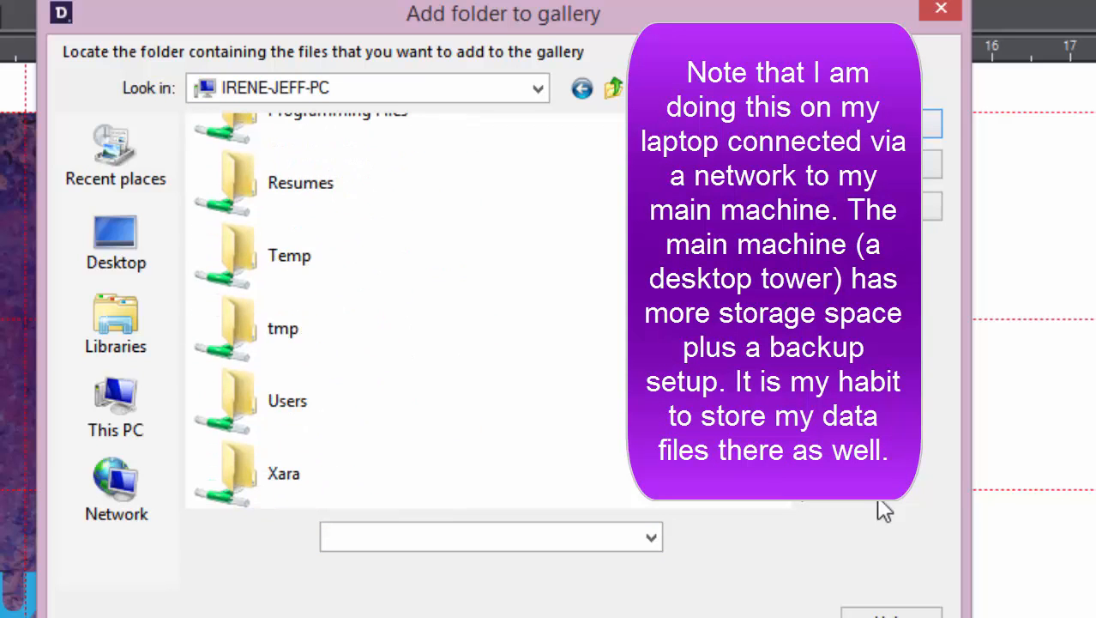
double_click(285, 486)
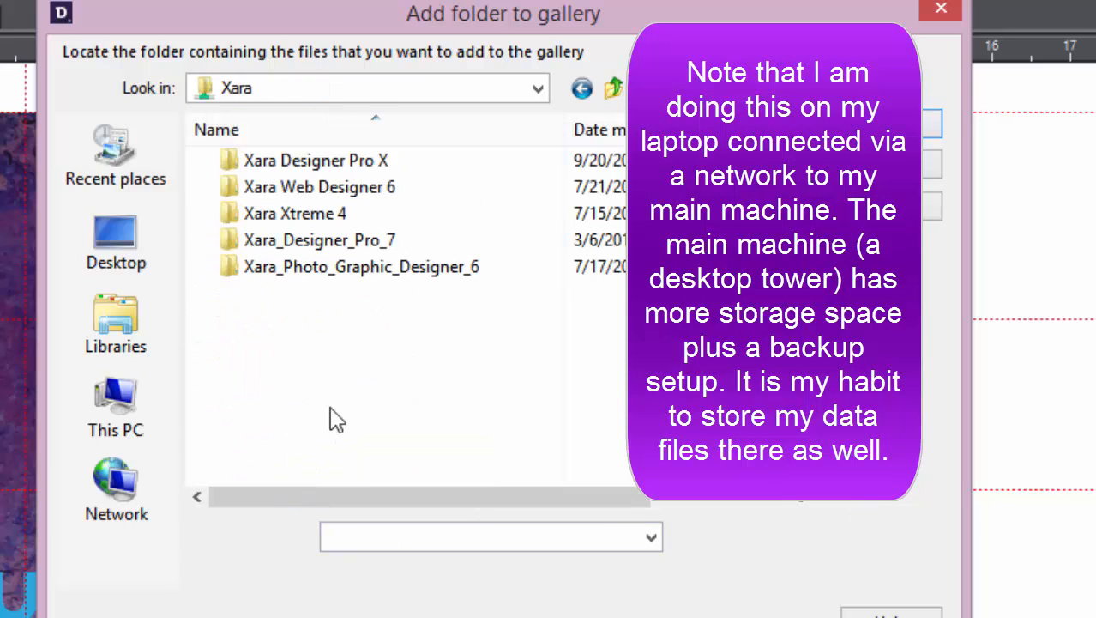
Step: Add the Xara Designer Pro X\Templates\ENG folder to the gallery and create a new index for it
double_click(421, 161)
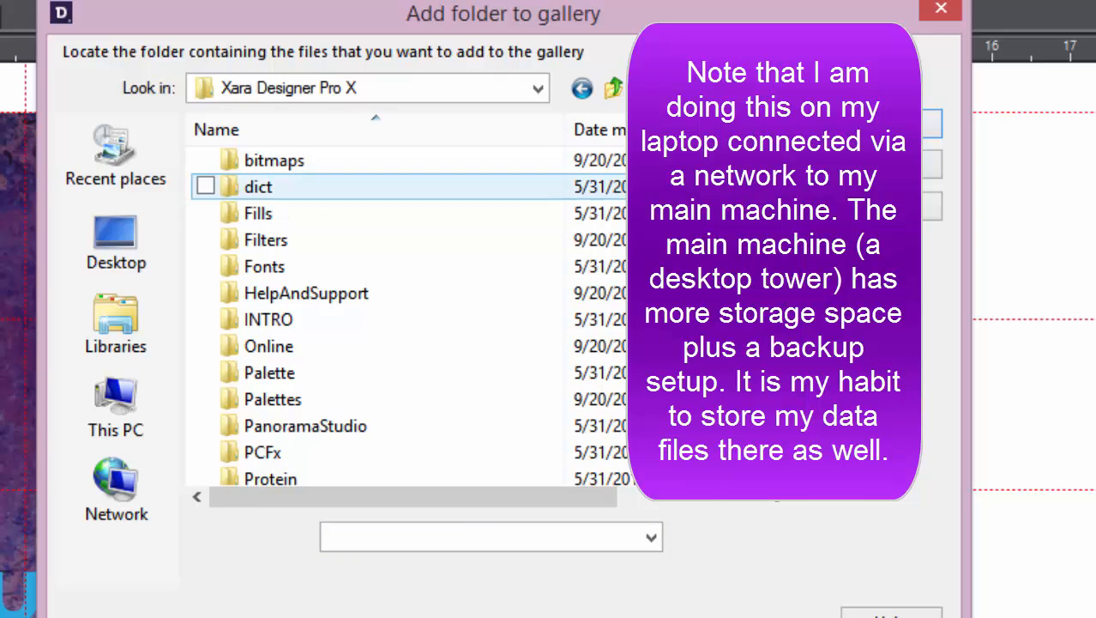
left_click_drag(800, 162, 815, 328)
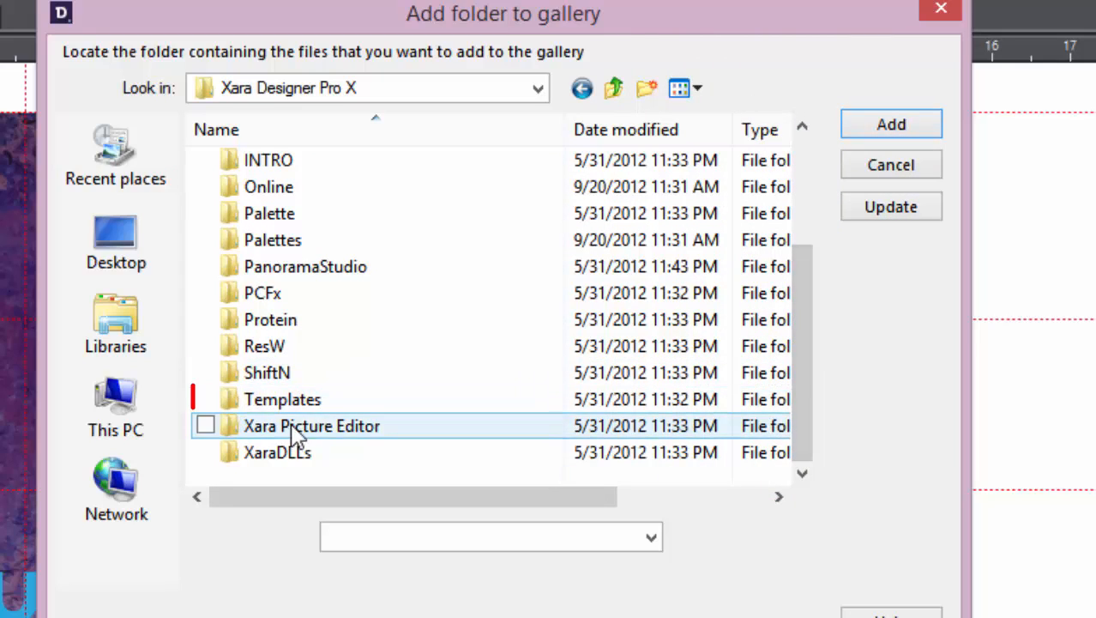
double_click(309, 402)
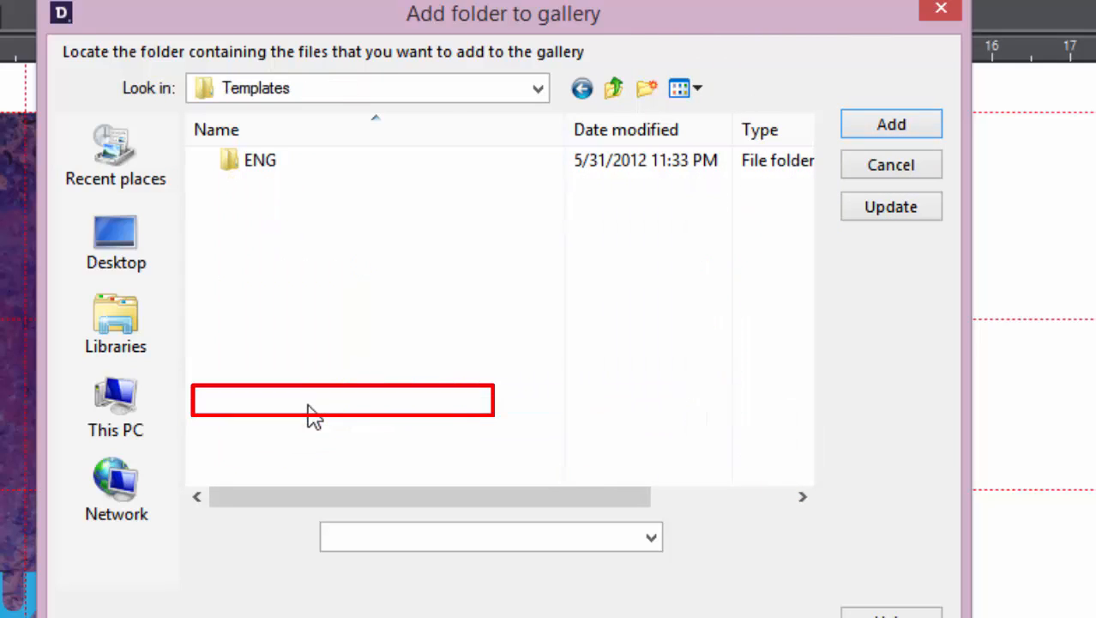
double_click(296, 172)
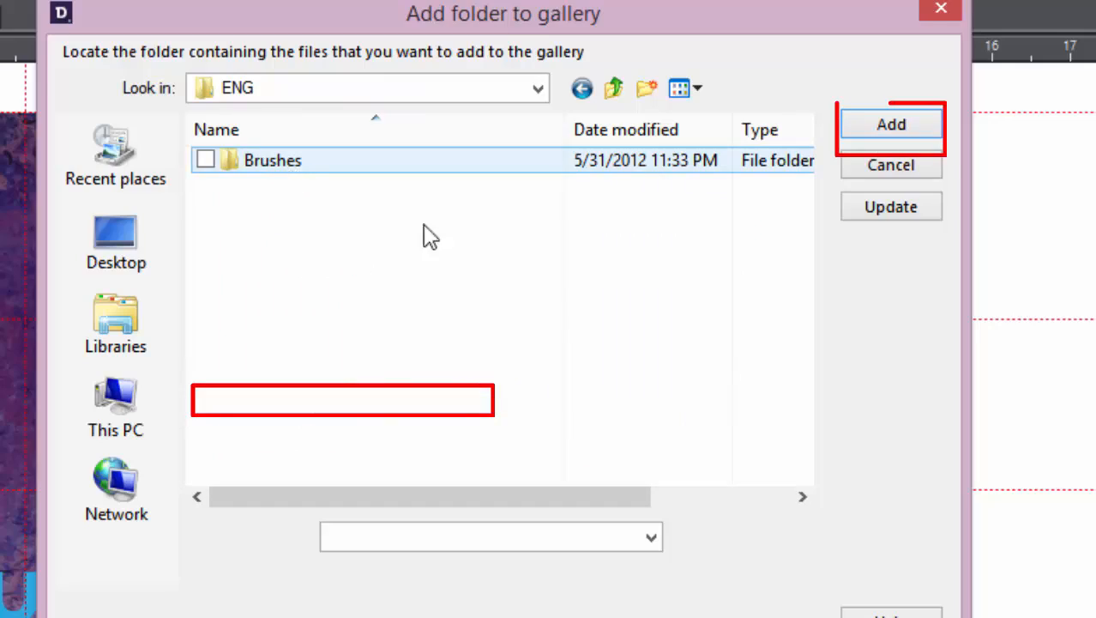
left_click(914, 126)
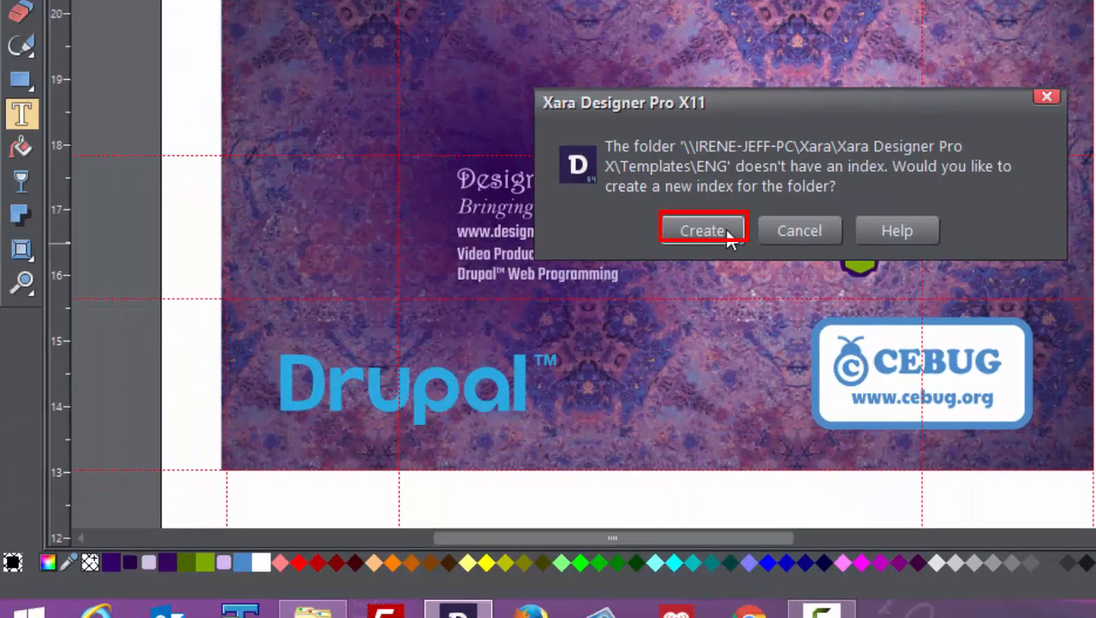
left_click(727, 236)
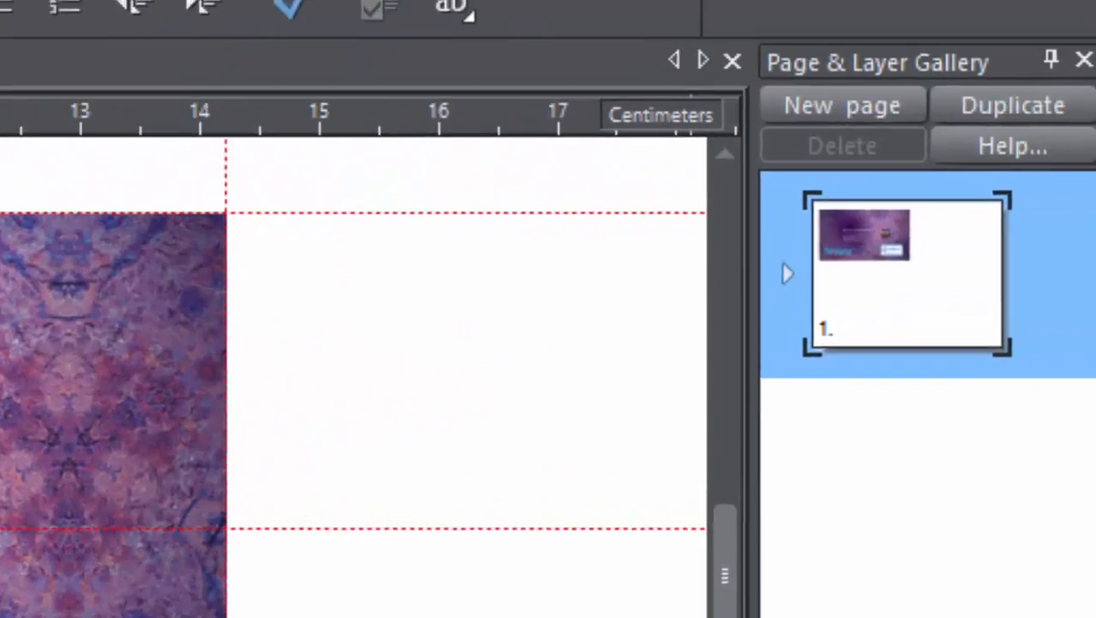
Step: Open the Designs gallery and expand the added Templates\ENG folder to view its designs
left_click(1088, 220)
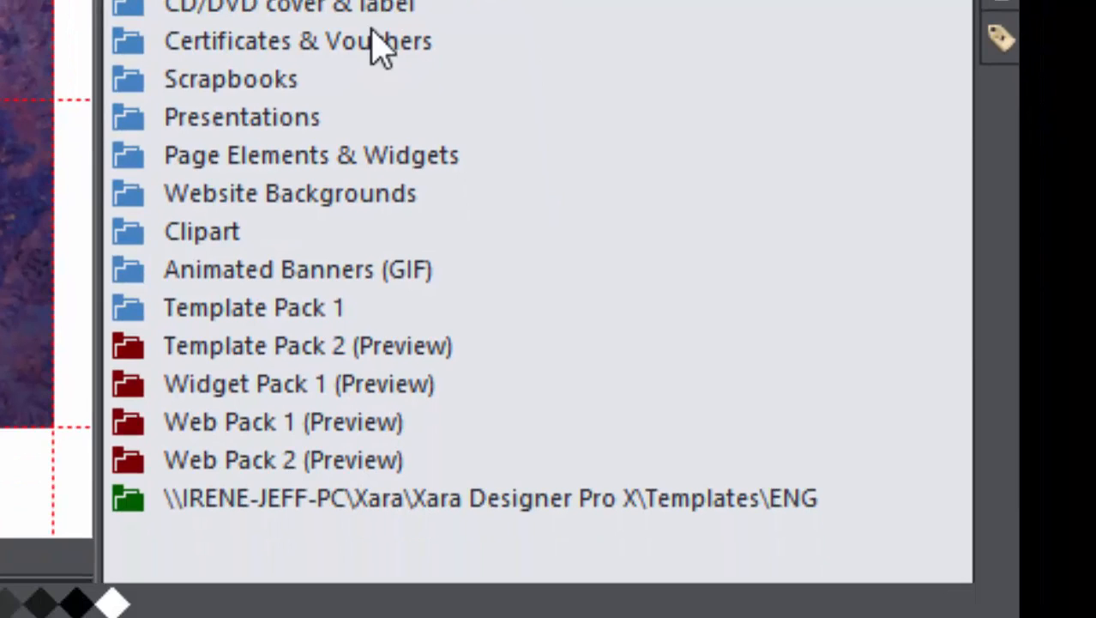
left_click(477, 505)
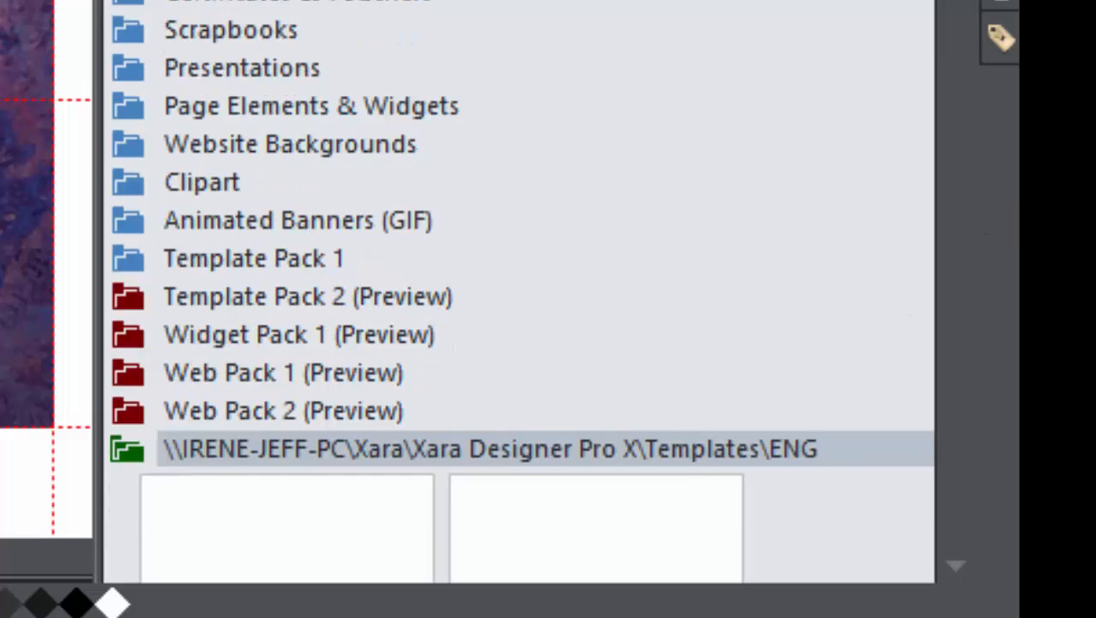
mouse_move(958, 2)
left_mouse_down()
mouse_move(959, 84)
mouse_move(946, 0)
left_mouse_up()
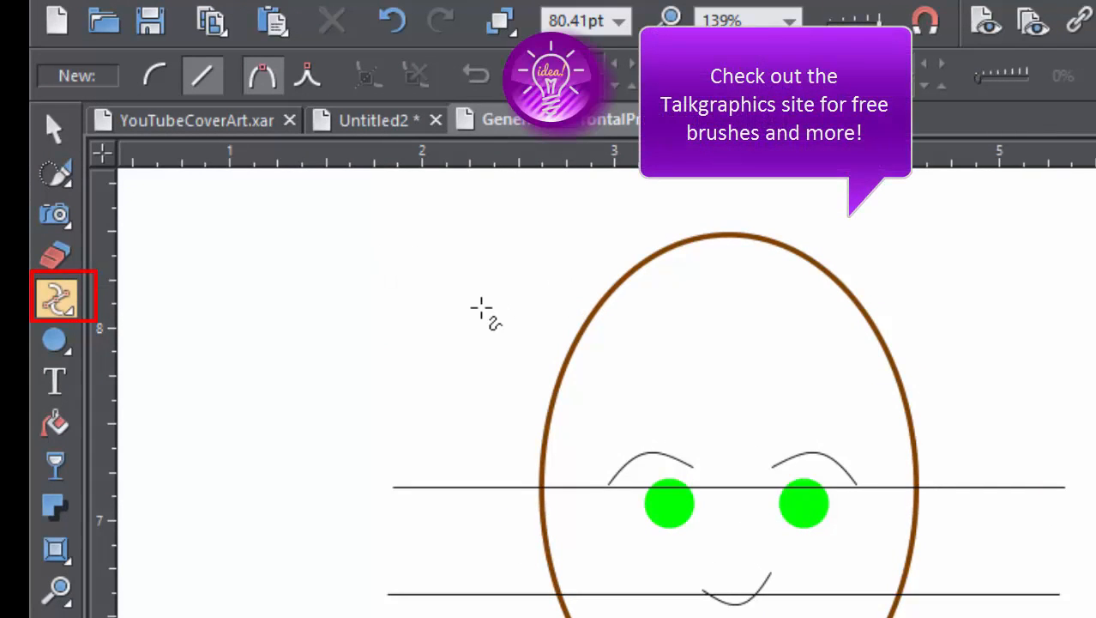
Step: With the Freehand and Brush tool, draw a stroke beside the face outline using the textured gold paint brush
left_click(67, 308)
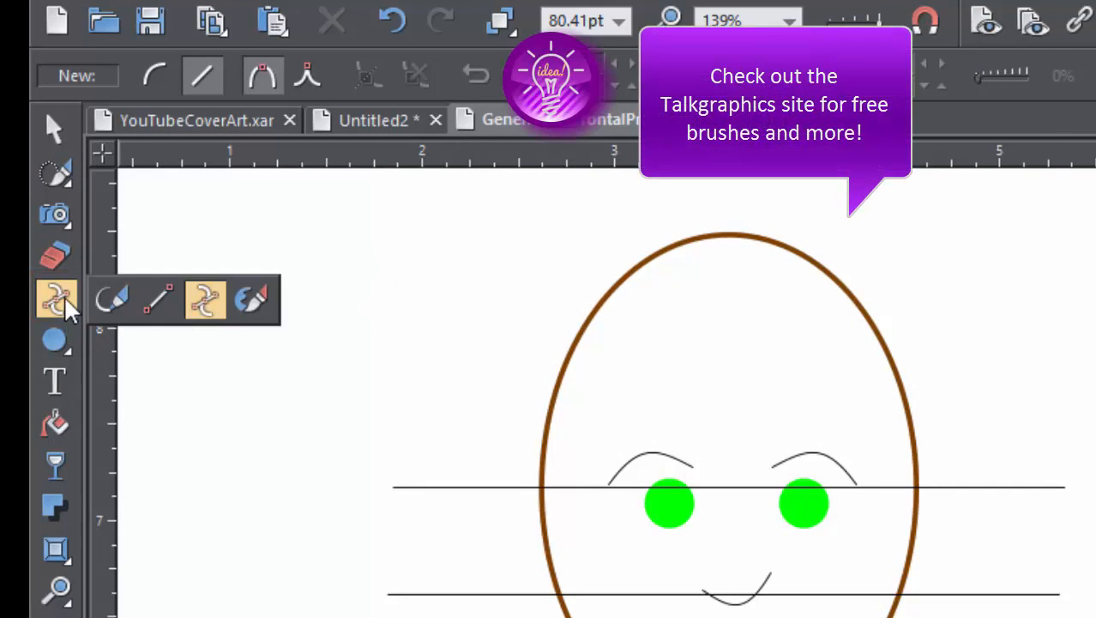
left_click(110, 307)
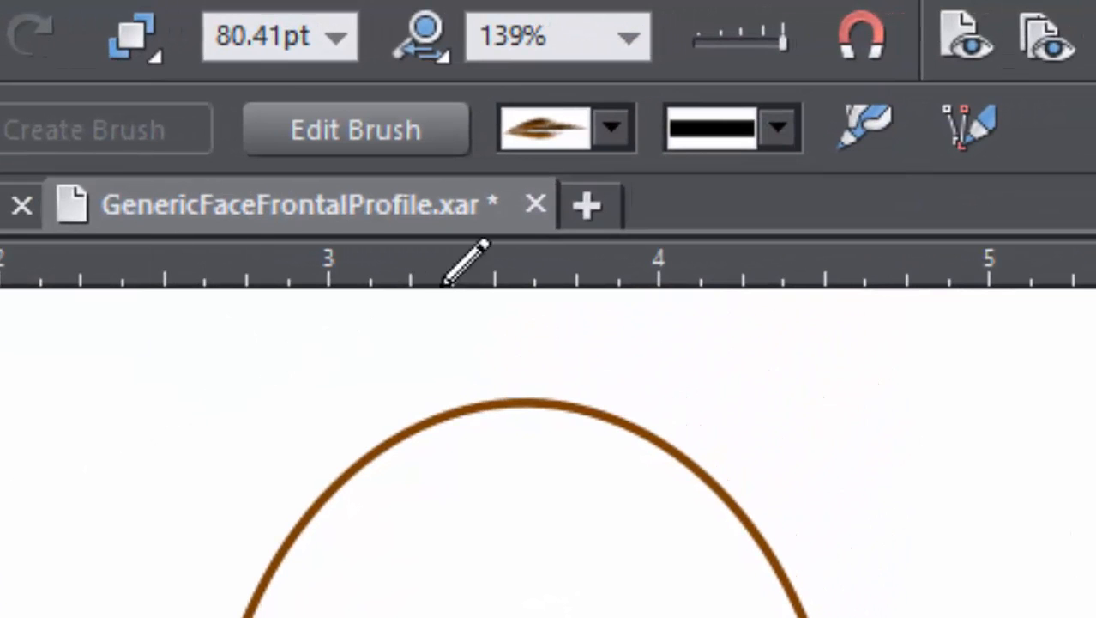
left_click(622, 140)
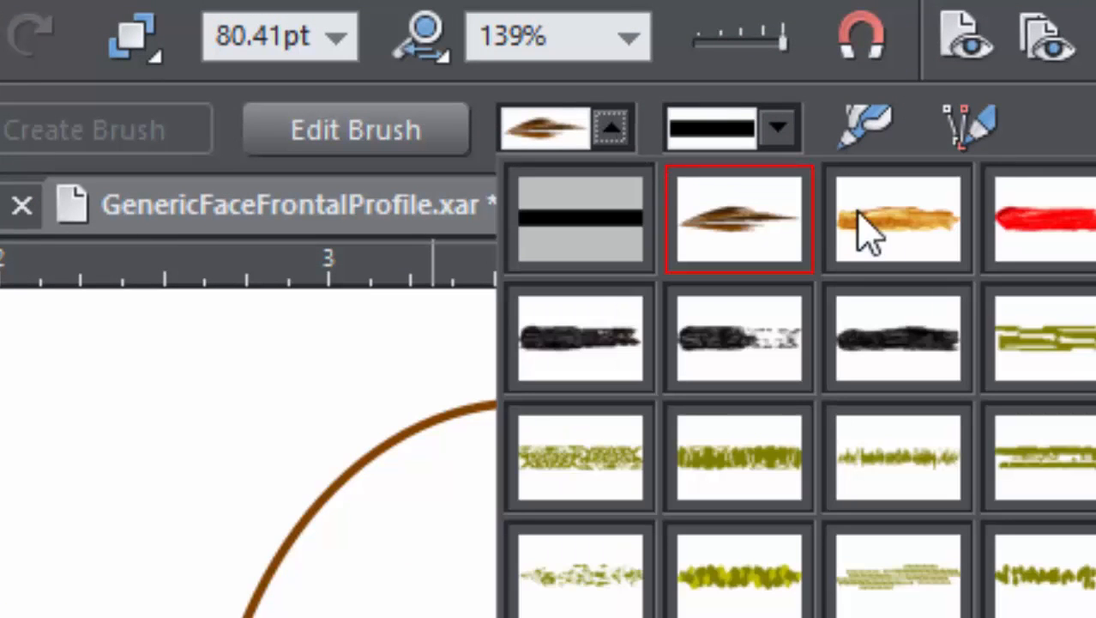
left_click(913, 238)
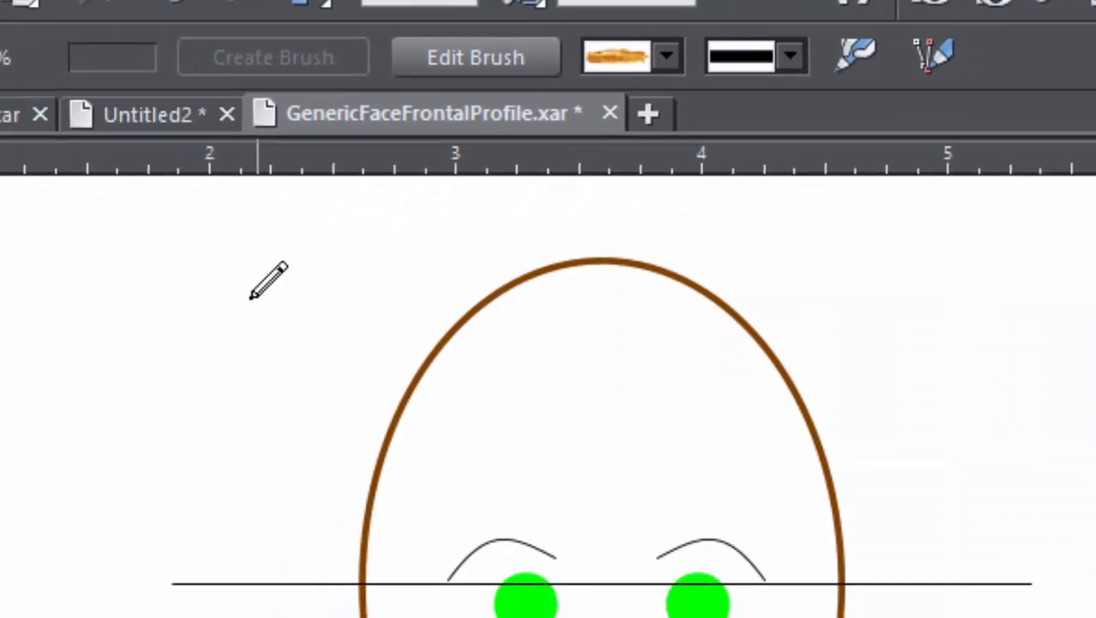
mouse_move(58, 457)
left_mouse_down()
mouse_move(304, 294)
mouse_move(232, 465)
mouse_move(279, 601)
mouse_move(322, 616)
mouse_move(403, 617)
left_mouse_up()
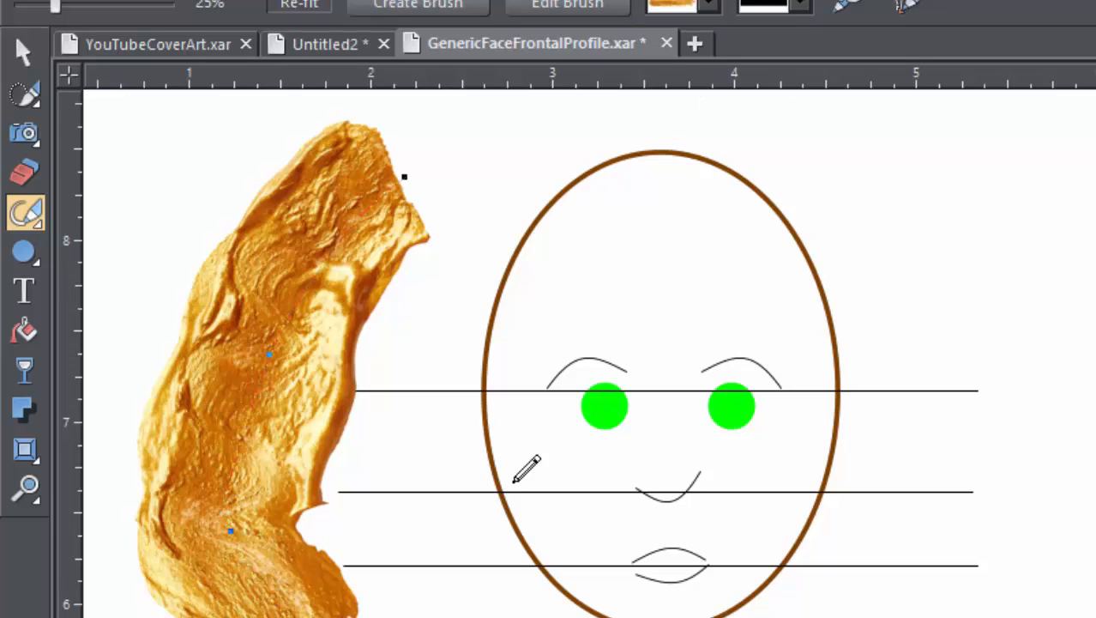
Step: Apply the brown hair brush to the stroke and reshape its upper curve with the Shape Editor tool
left_click(710, 6)
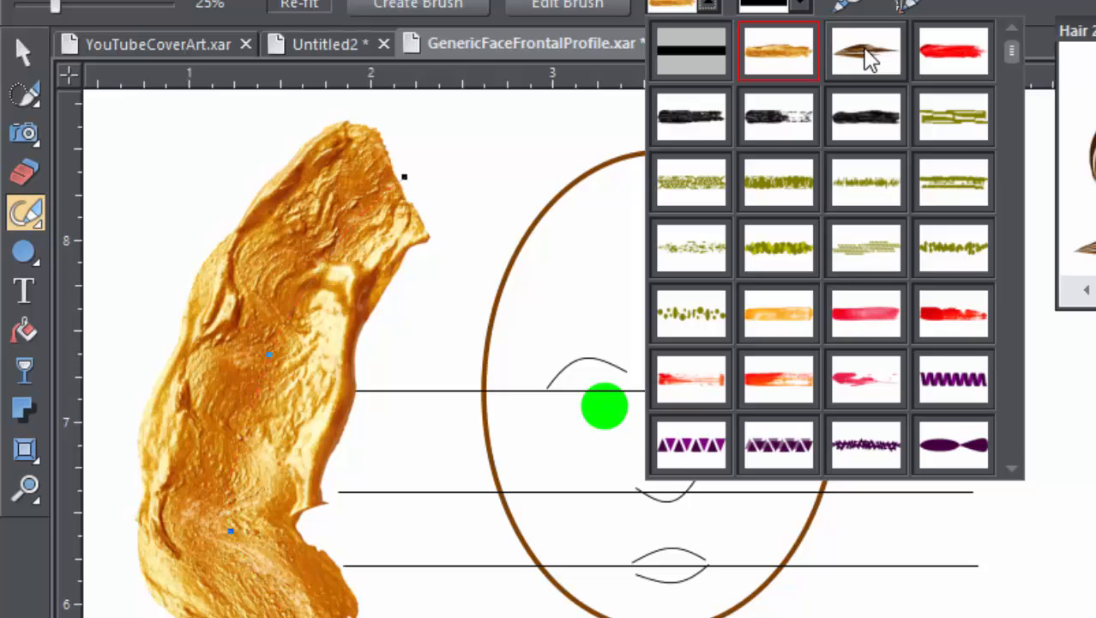
left_click(868, 59)
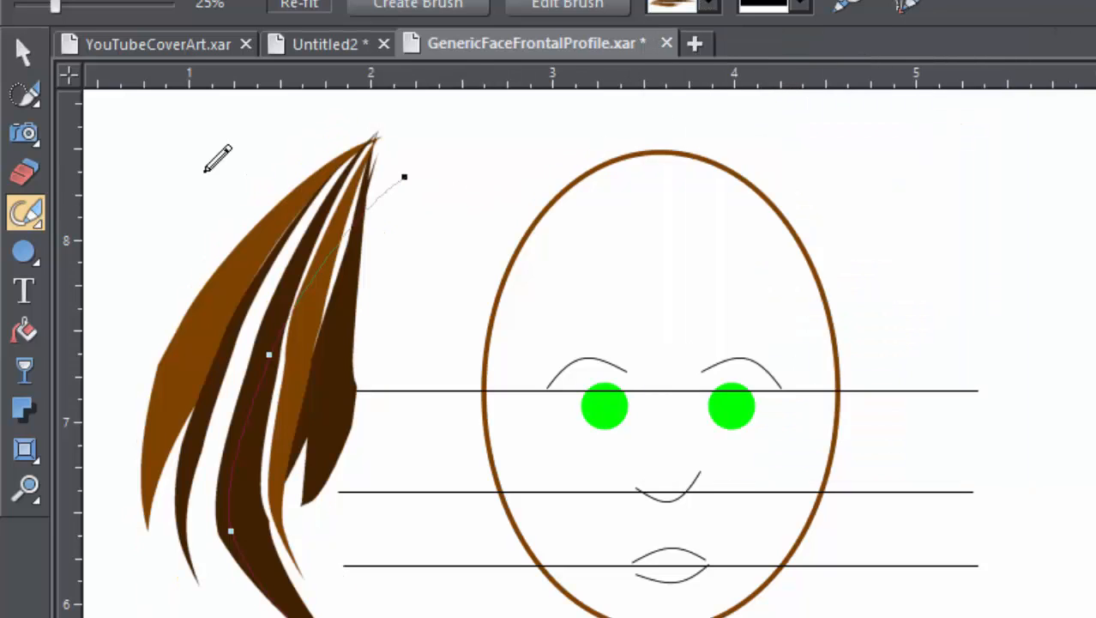
mouse_move(30, 211)
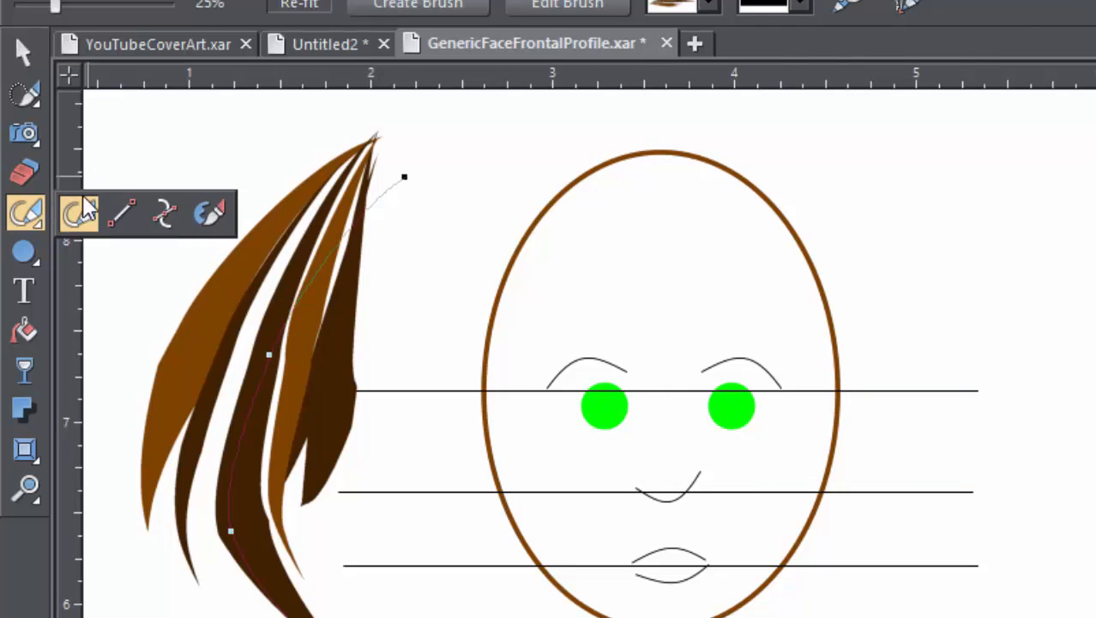
left_click(164, 214)
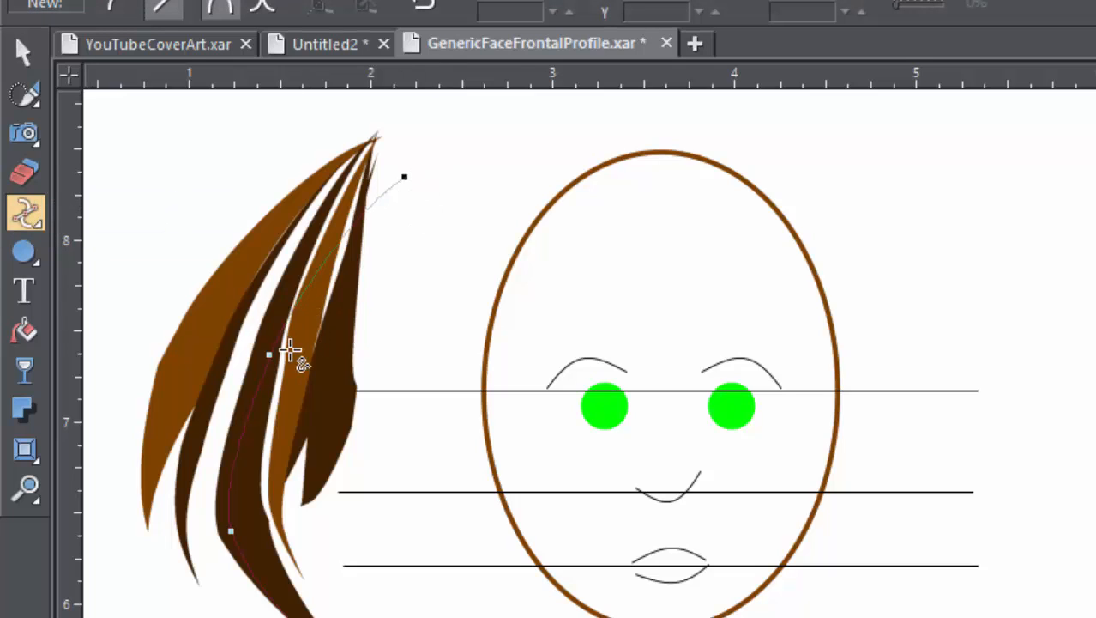
left_click(270, 354)
left_click_drag(270, 354, 208, 294)
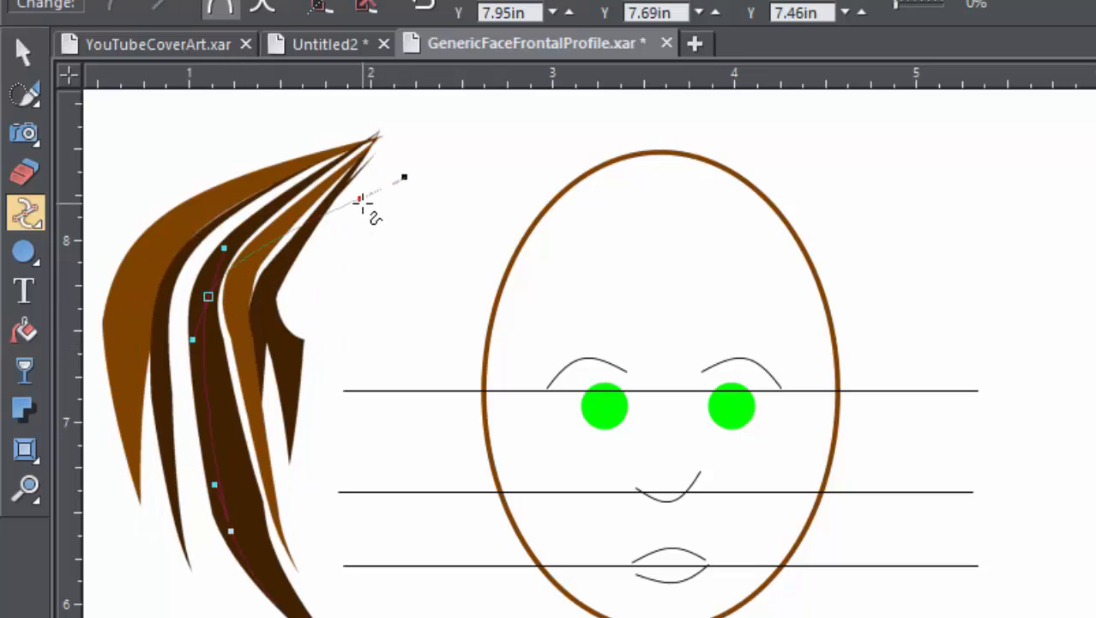
left_click_drag(362, 200, 392, 276)
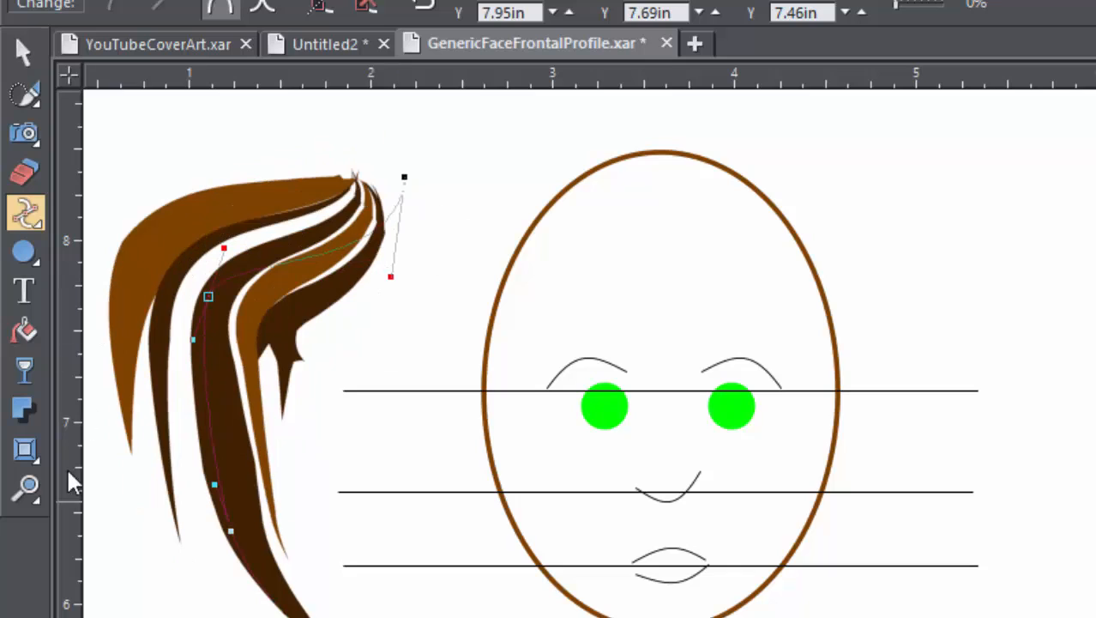
Step: Move the hair stroke over the upper side of the face outline so it frames the face
mouse_move(48, 85)
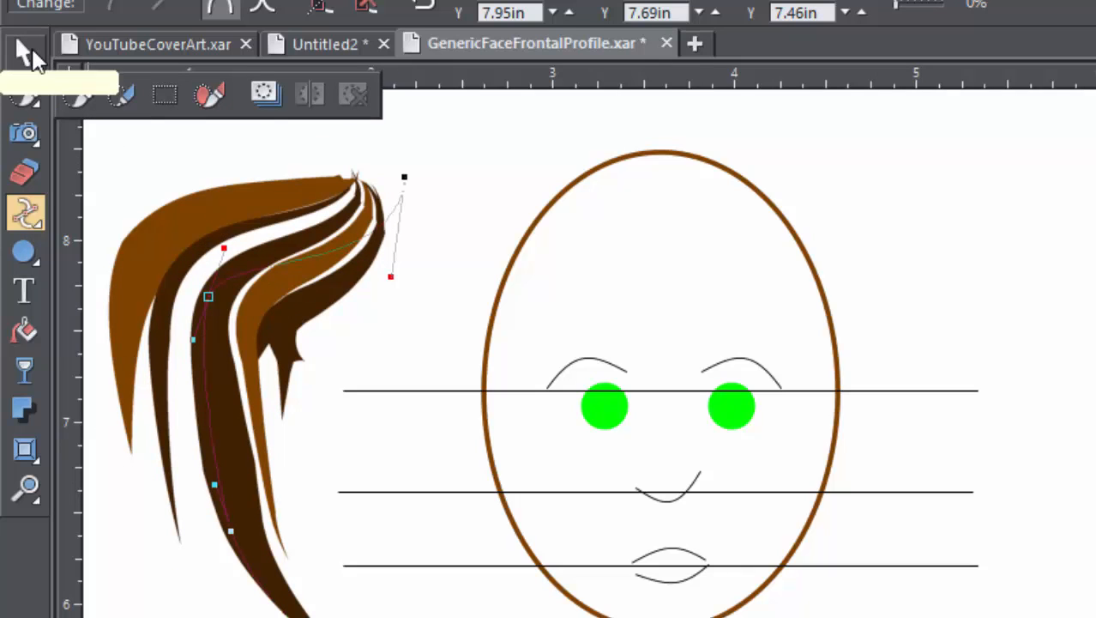
left_click(26, 56)
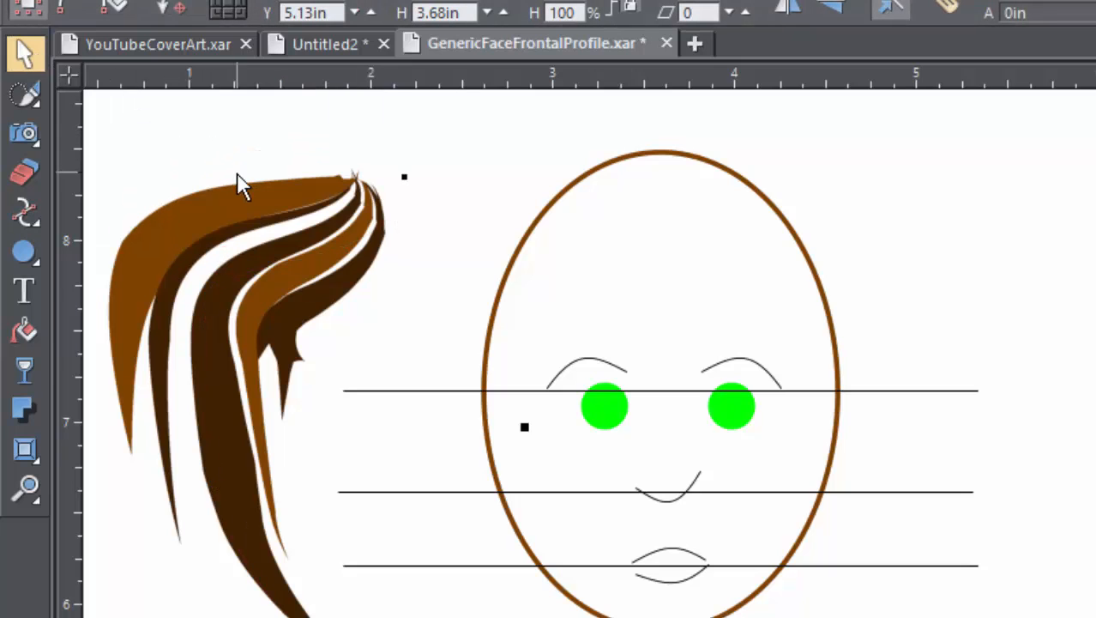
left_click_drag(264, 213, 478, 163)
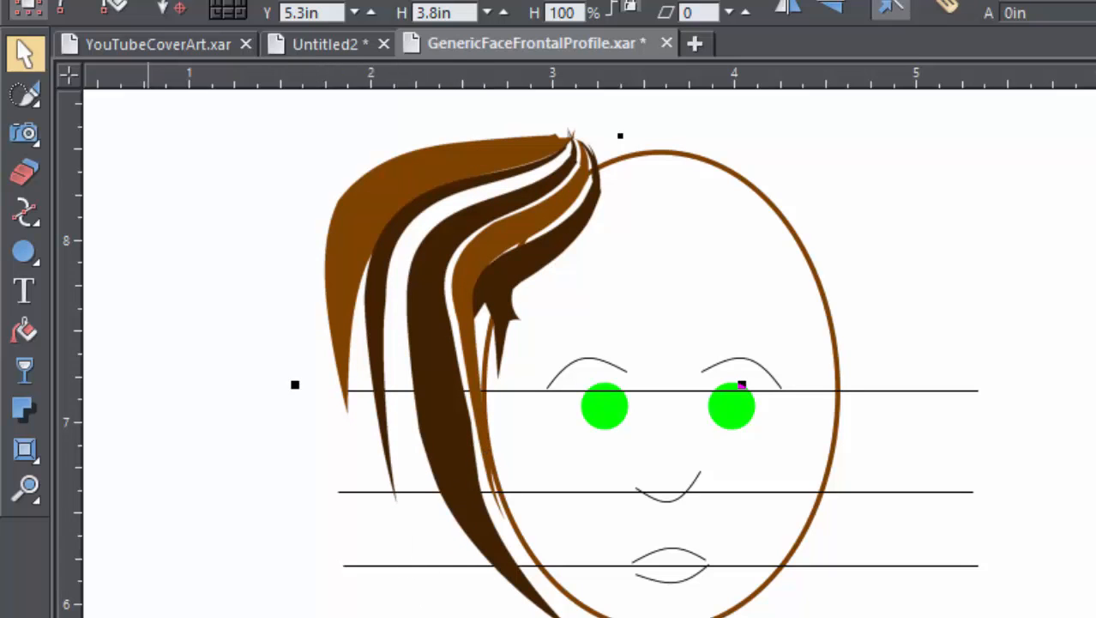
Step: Set the hair stroke's local line color to a bright red in the Color editor
left_click(46, 589)
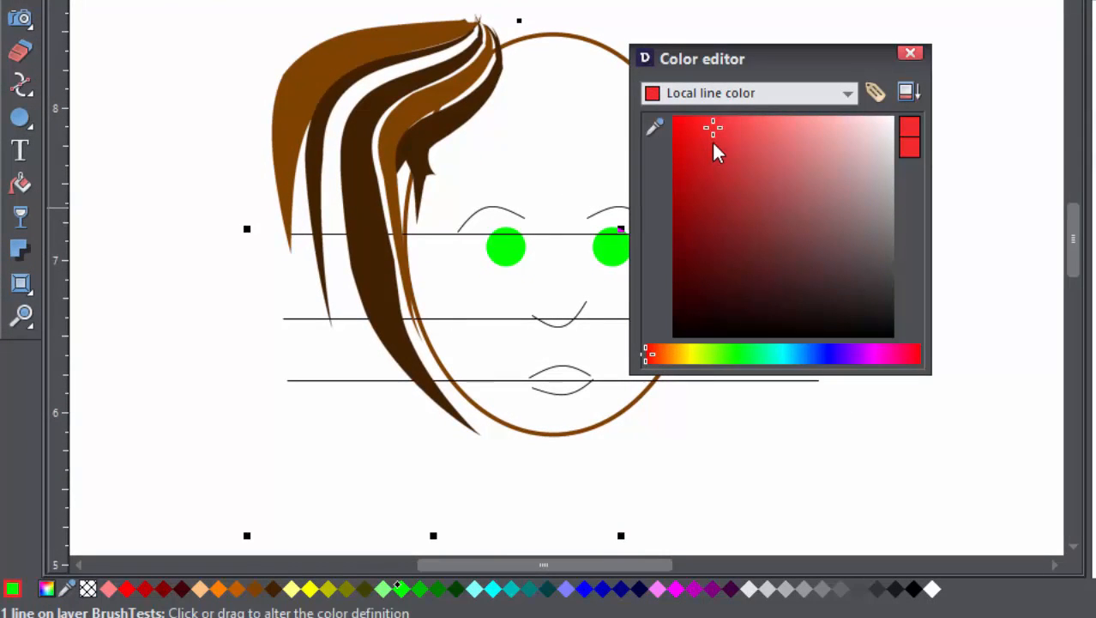
left_click(712, 141)
left_click(910, 54)
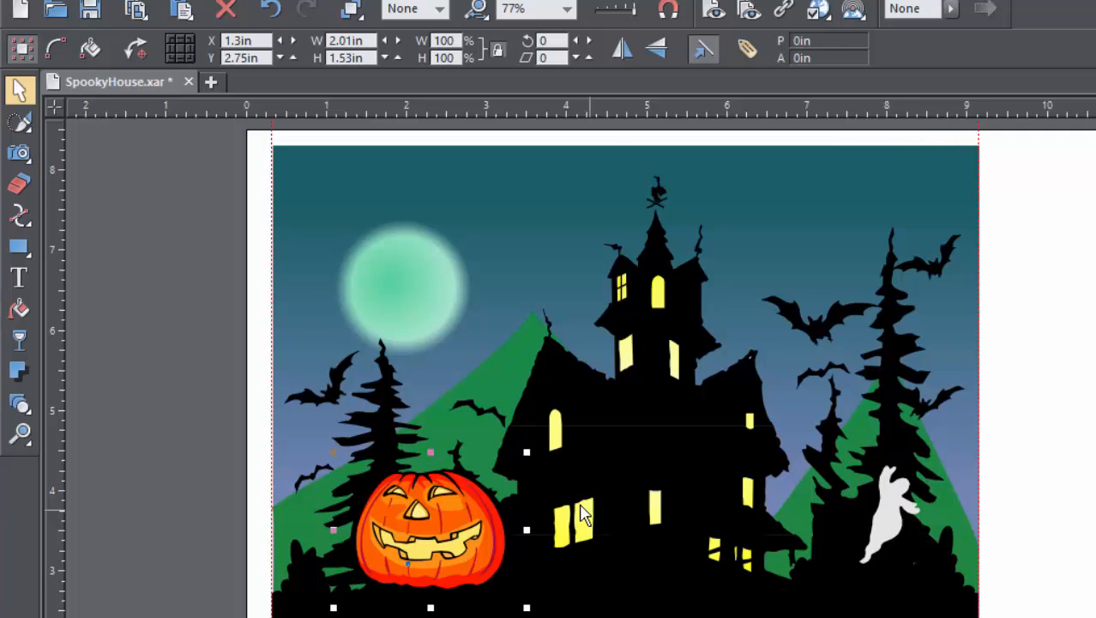
Step: Apply the Hard light transparency blend mode to the pumpkin and shift it slightly toward the house
left_click(20, 342)
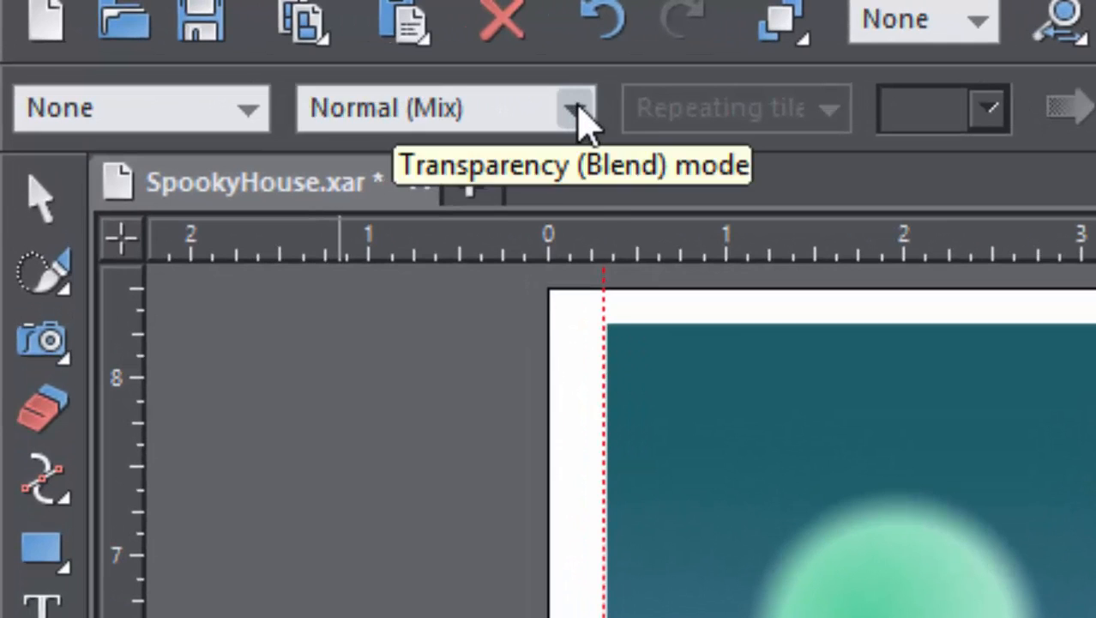
left_click(576, 112)
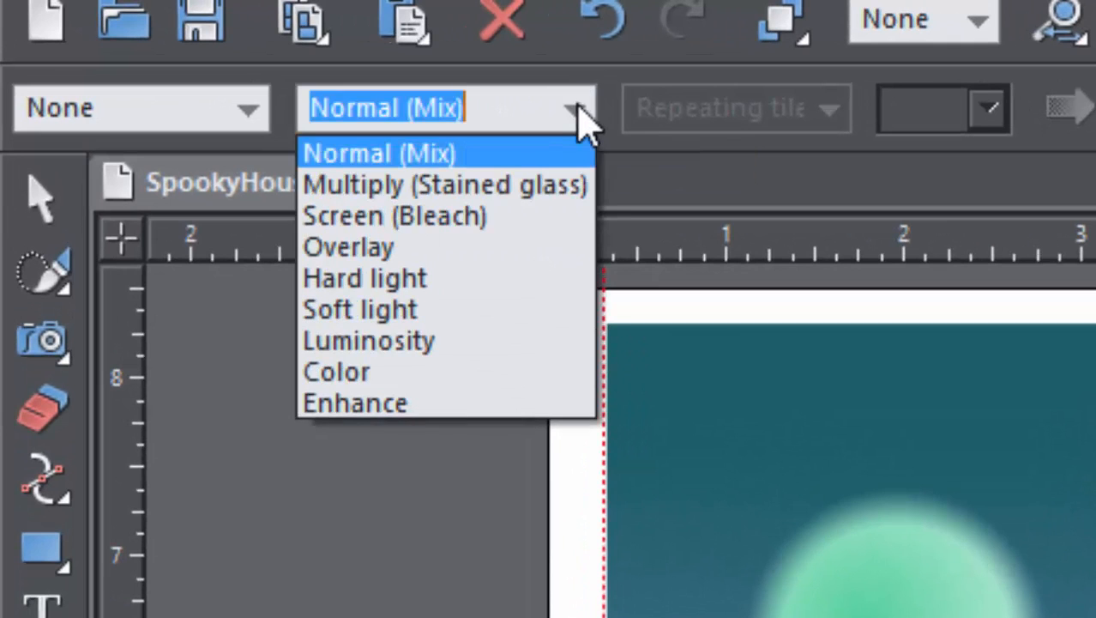
left_click(477, 266)
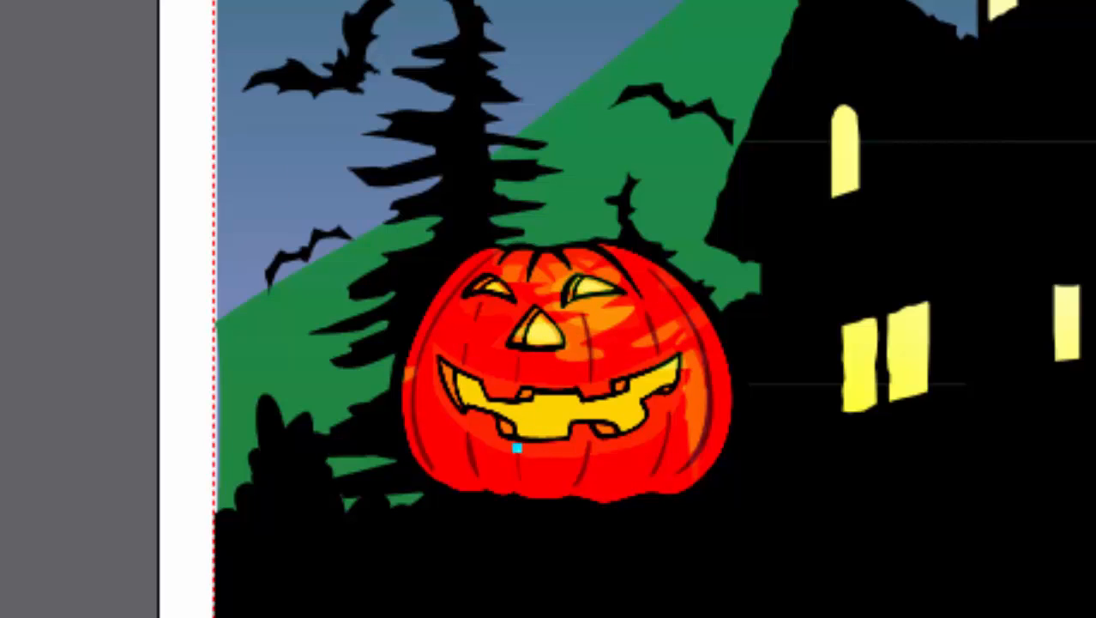
left_click_drag(489, 391, 564, 412)
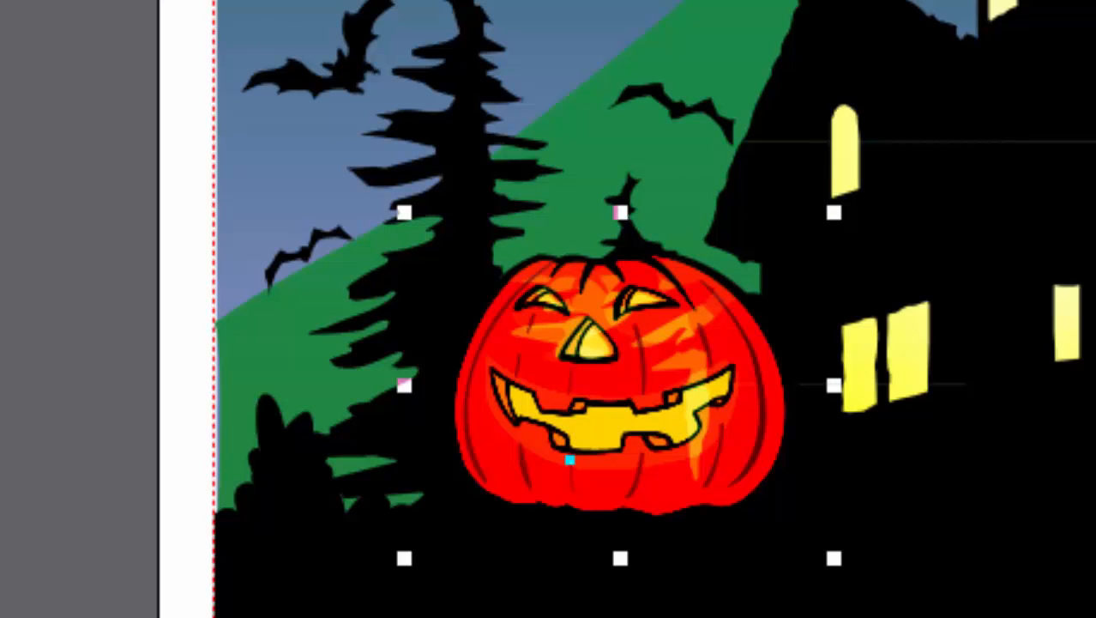
Step: Try Overlay and the subsequent transparency blend modes on the pumpkin beside the house, and undo the blend changes
left_click(35, 564)
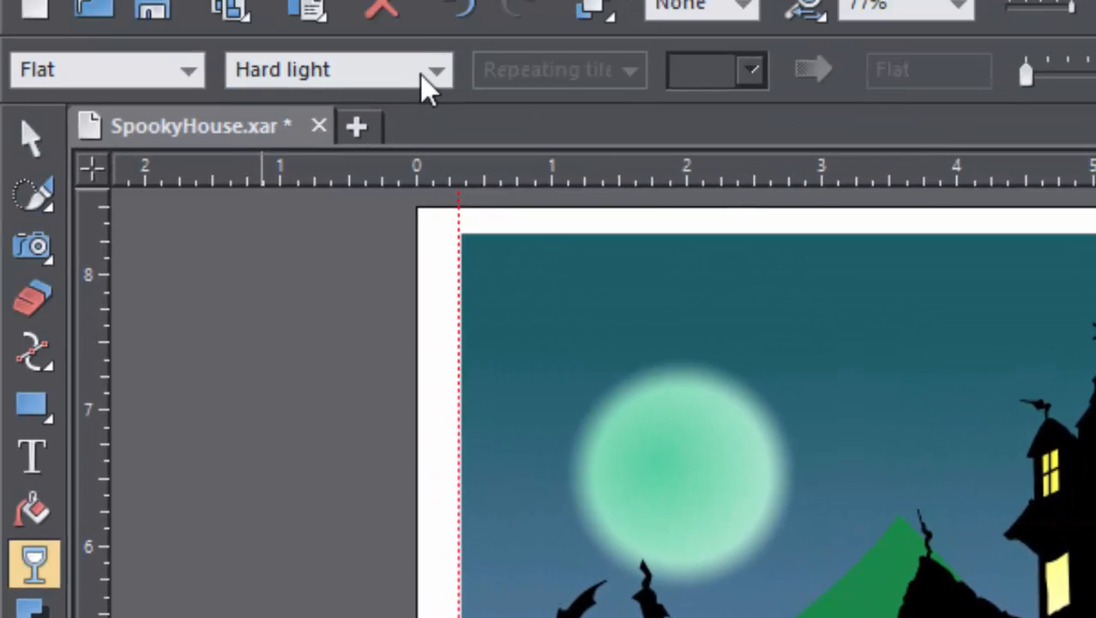
left_click(436, 72)
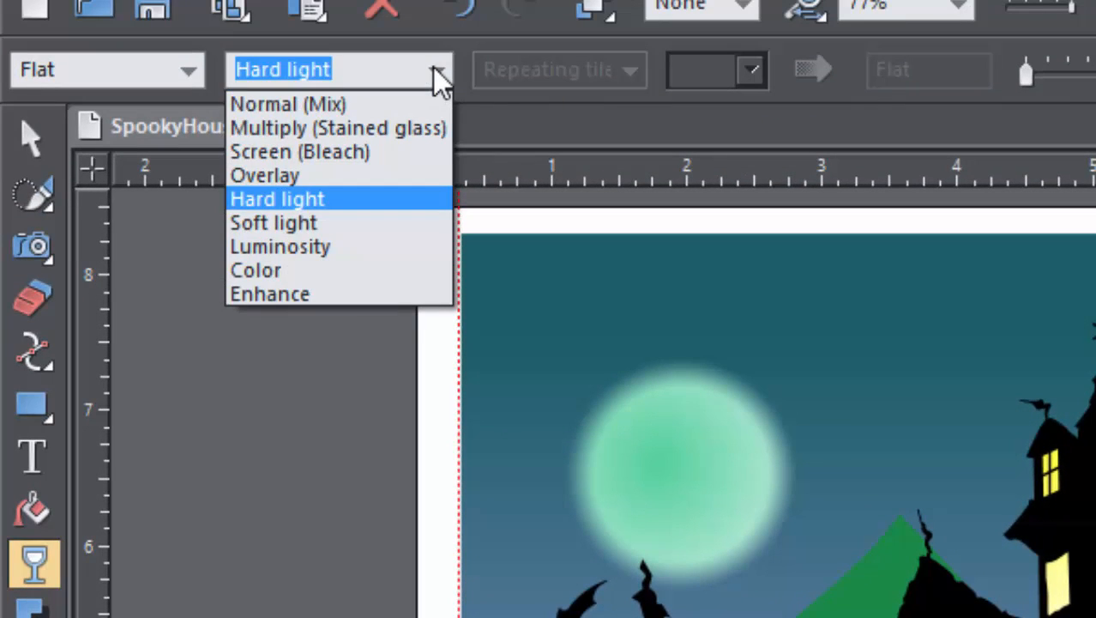
left_click(358, 173)
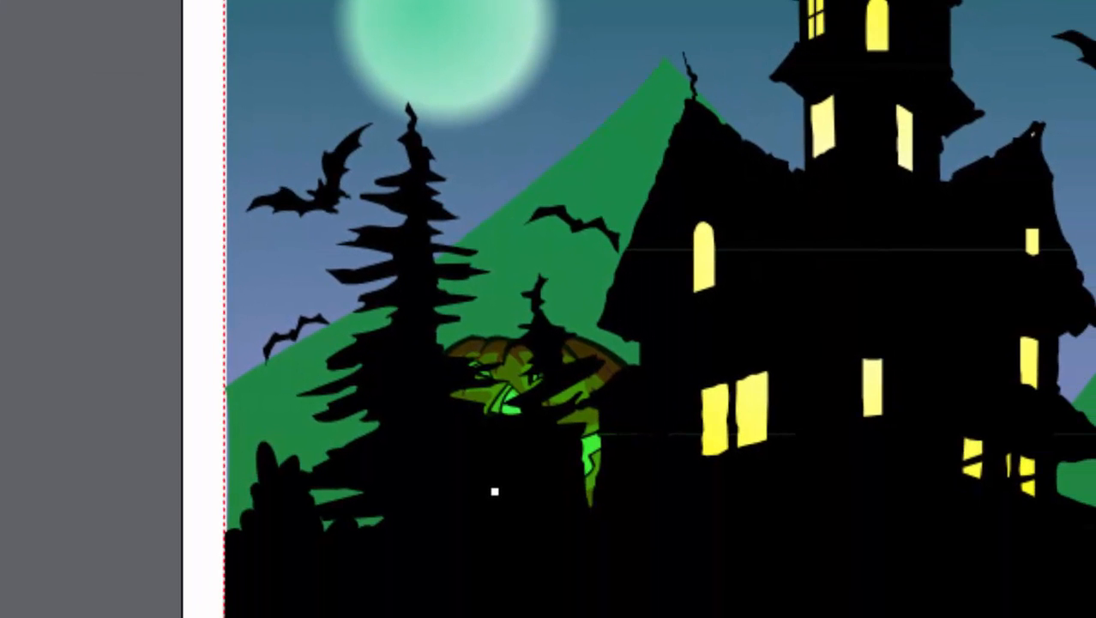
key("Down")
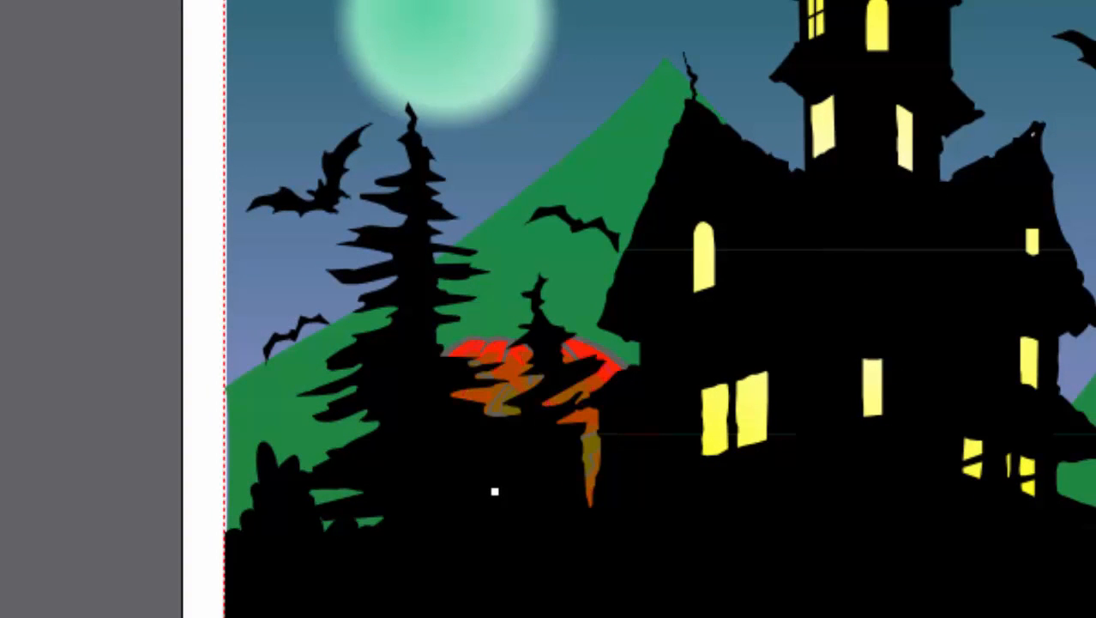
key("Down")
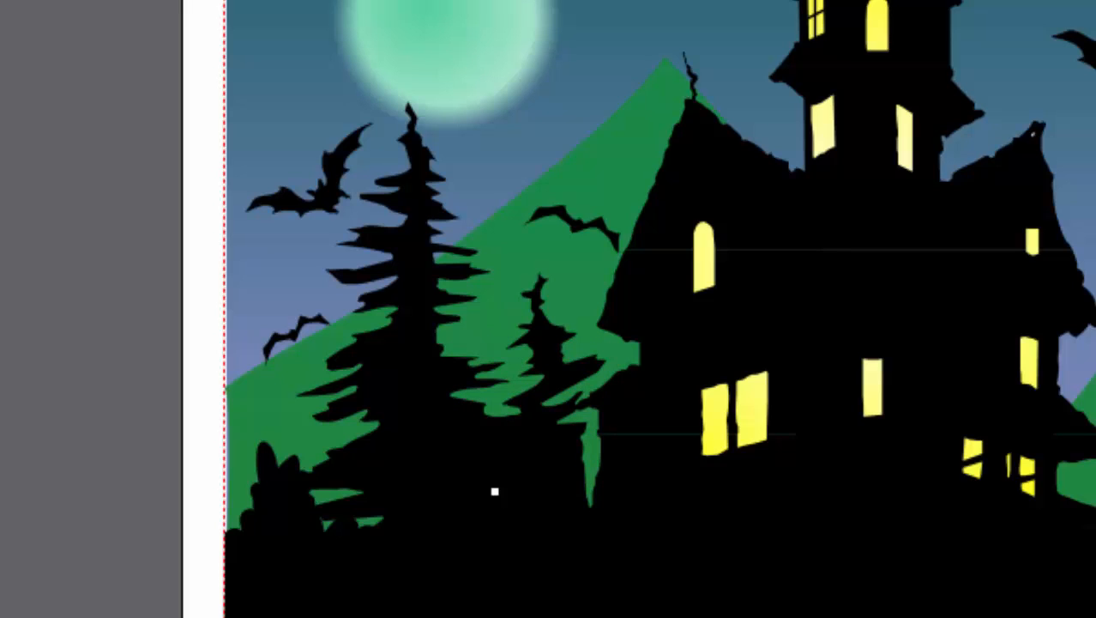
key("Down")
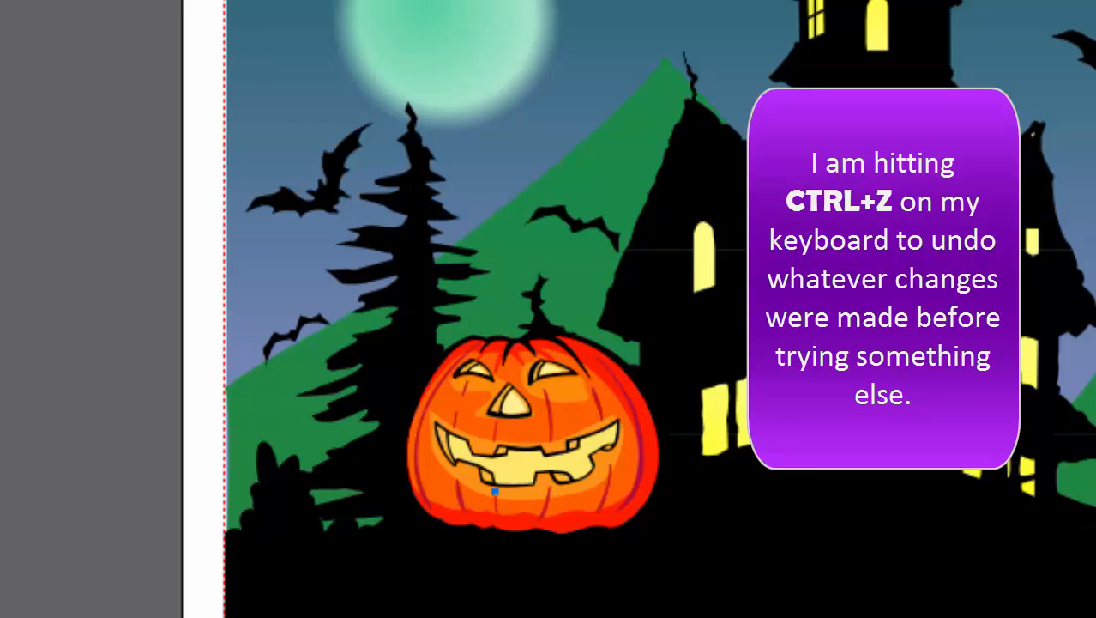
key("ctrl+z")
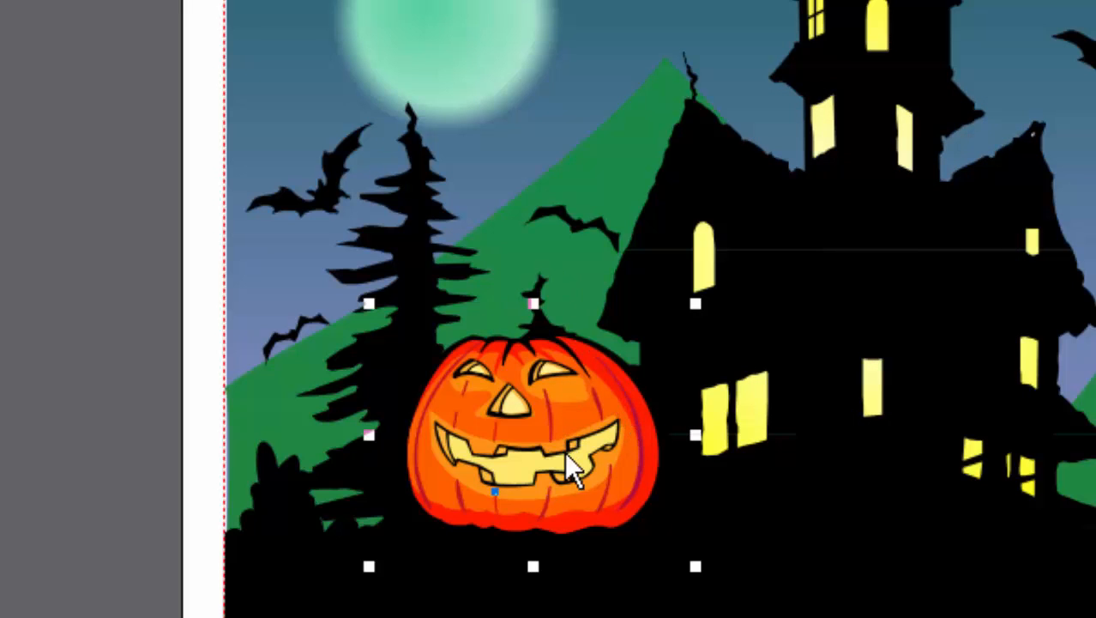
Step: Move the pumpkin up between the moon and the house tower, to about X 2.45in, Y 5.74in
left_click_drag(579, 439, 729, 2)
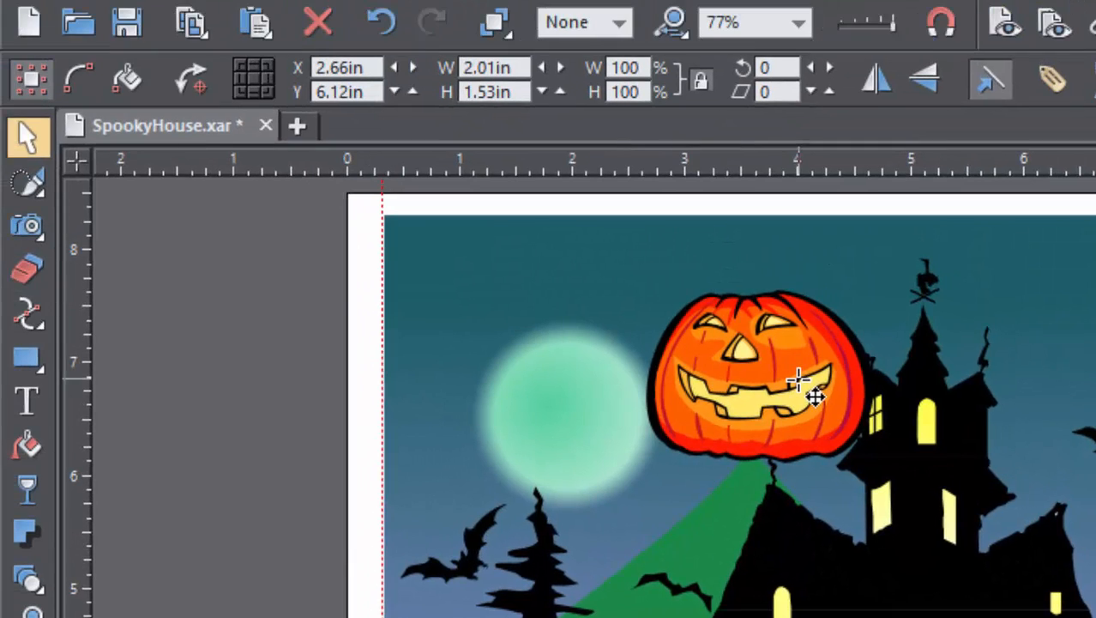
left_click_drag(798, 384, 791, 380)
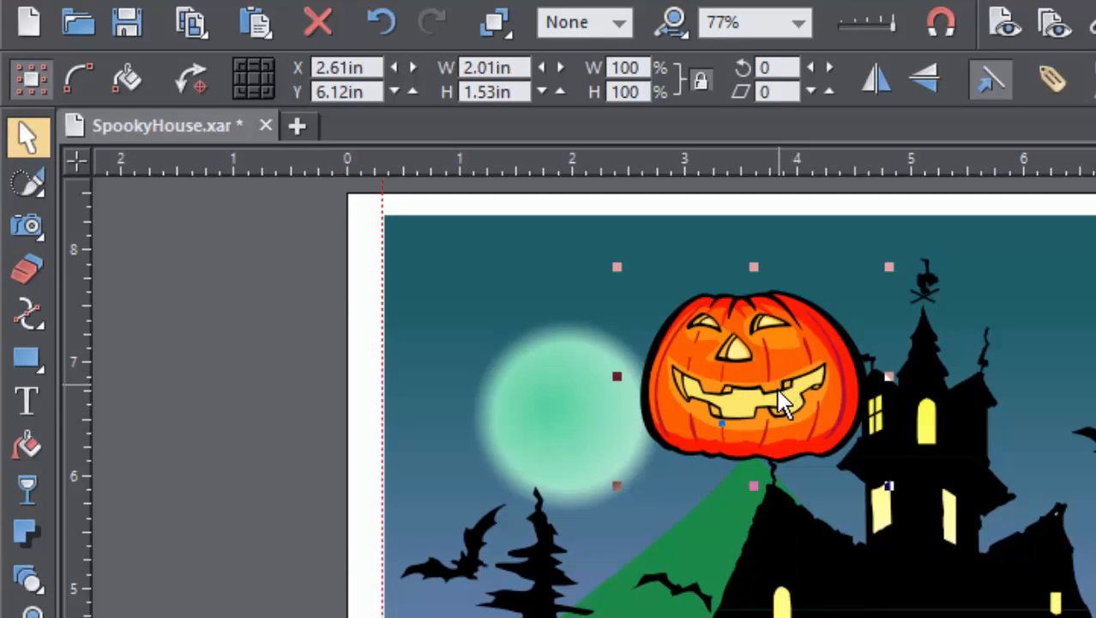
left_click_drag(778, 396, 767, 432)
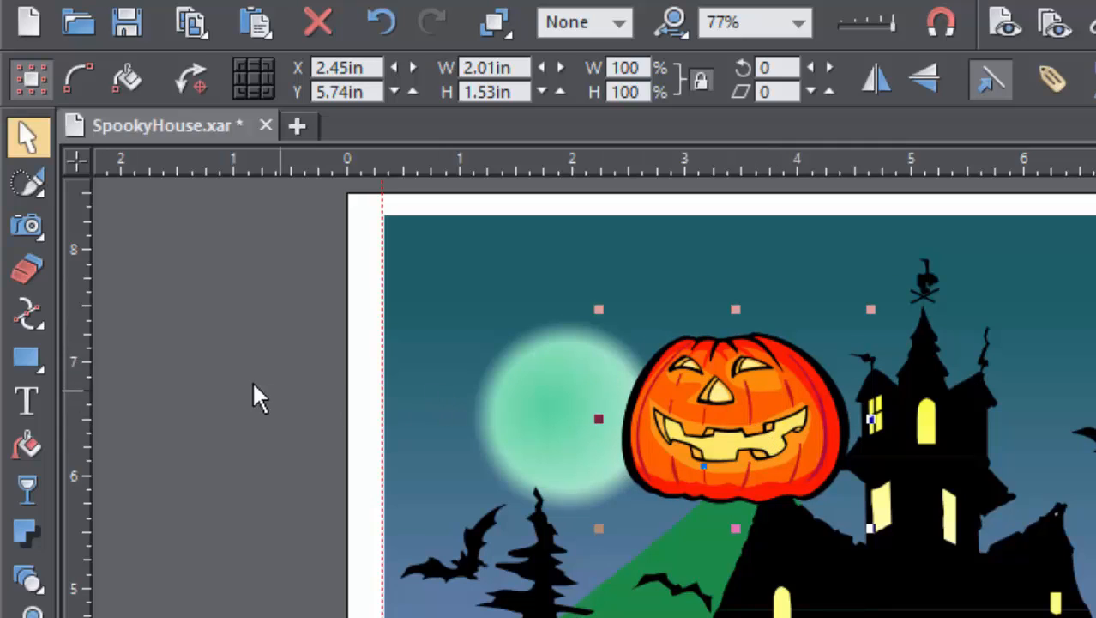
Step: Try the Overlay transparency blend on the pumpkin with a slight shift in position, and undo these changes
left_click(27, 485)
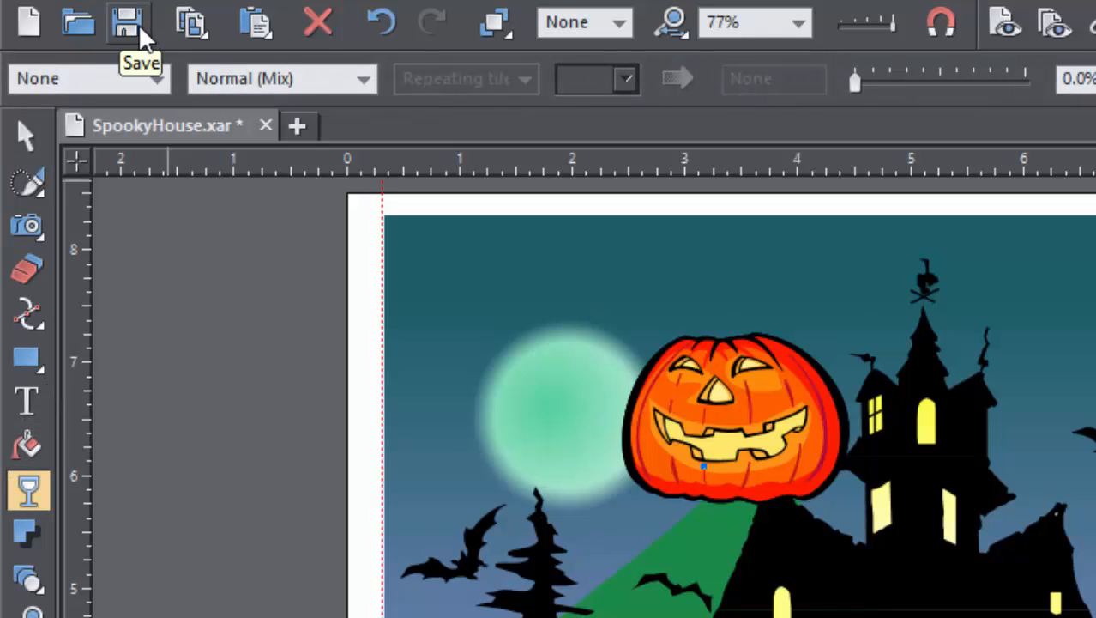
left_click(365, 78)
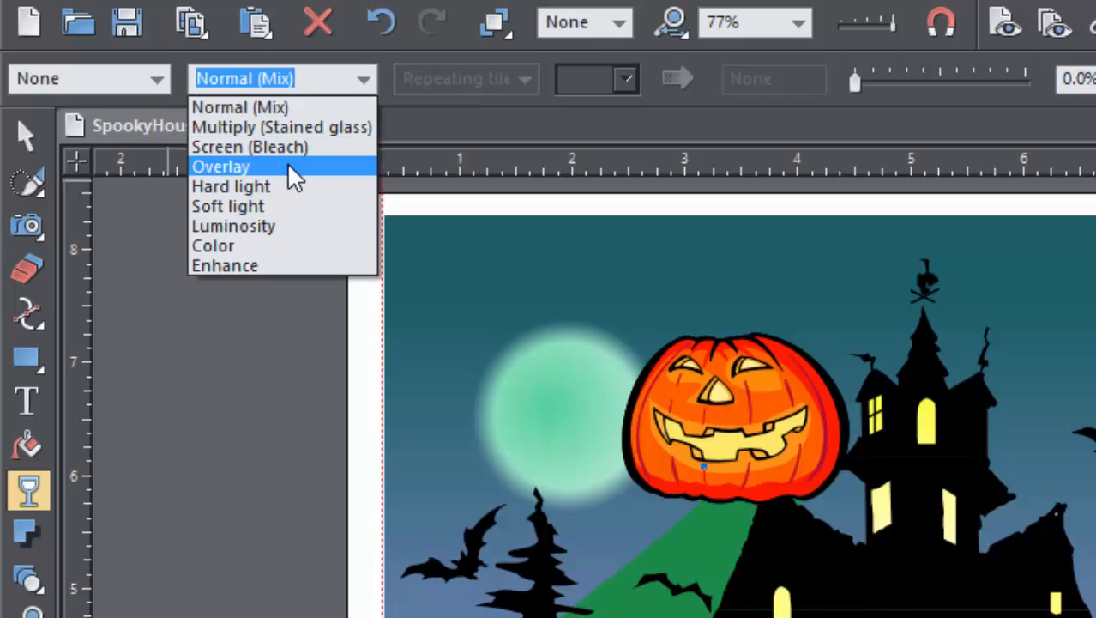
left_click(292, 167)
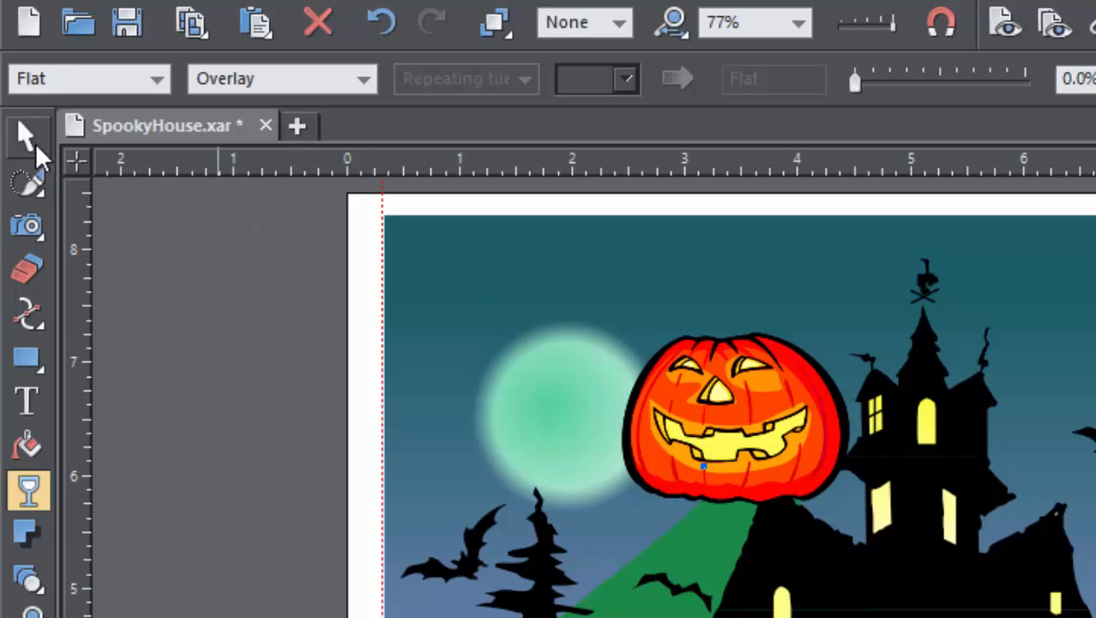
left_click(27, 138)
mouse_move(745, 397)
left_mouse_down()
mouse_move(795, 394)
mouse_move(738, 328)
mouse_move(624, 361)
mouse_move(695, 292)
mouse_move(699, 315)
mouse_move(669, 360)
mouse_move(697, 393)
mouse_move(738, 399)
mouse_move(737, 388)
mouse_move(746, 391)
mouse_move(728, 391)
mouse_move(744, 400)
left_mouse_up()
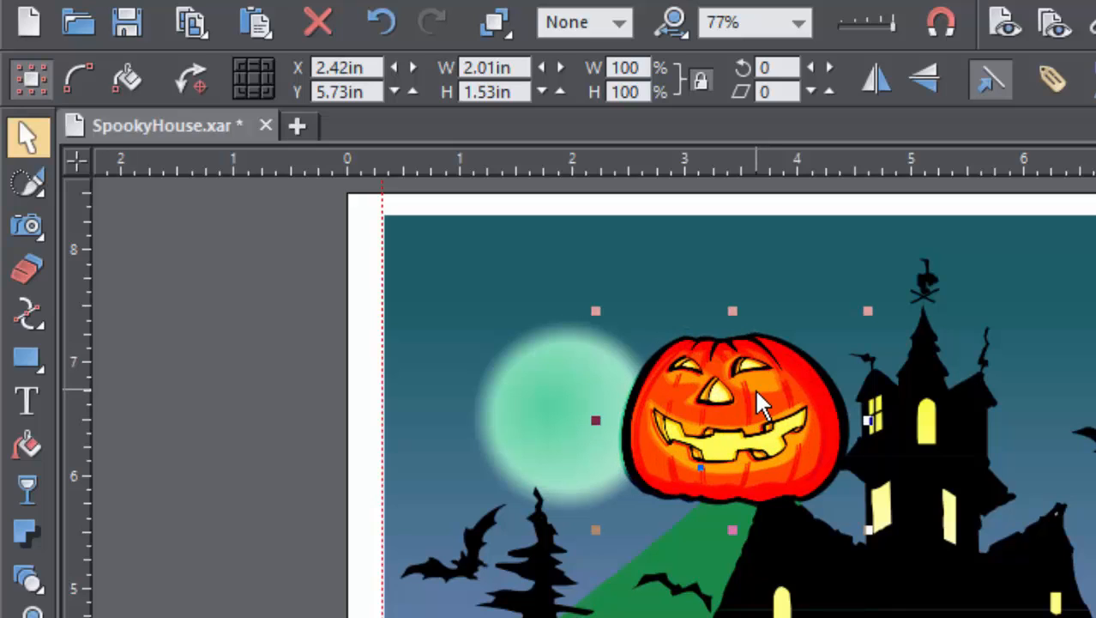
key("ctrl+z")
key("ctrl+z")
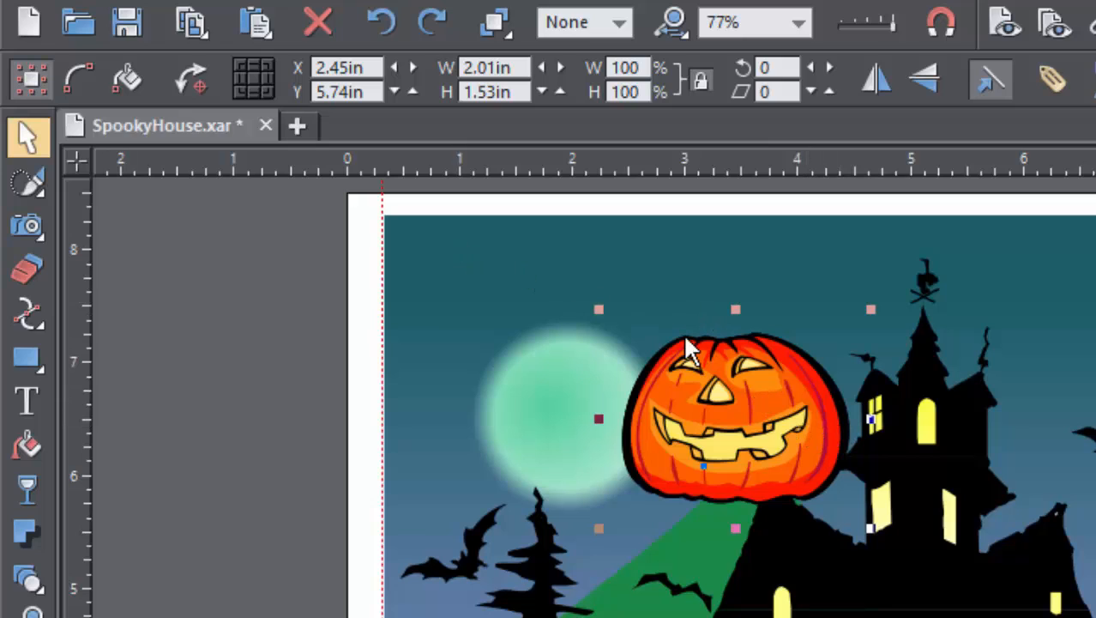
mouse_move(761, 399)
left_mouse_down()
mouse_move(717, 389)
mouse_move(778, 405)
left_mouse_up()
key("ctrl+z")
Step: Try the Soft light transparency blend on the pumpkin, and replace it with Luminosity
left_click(28, 486)
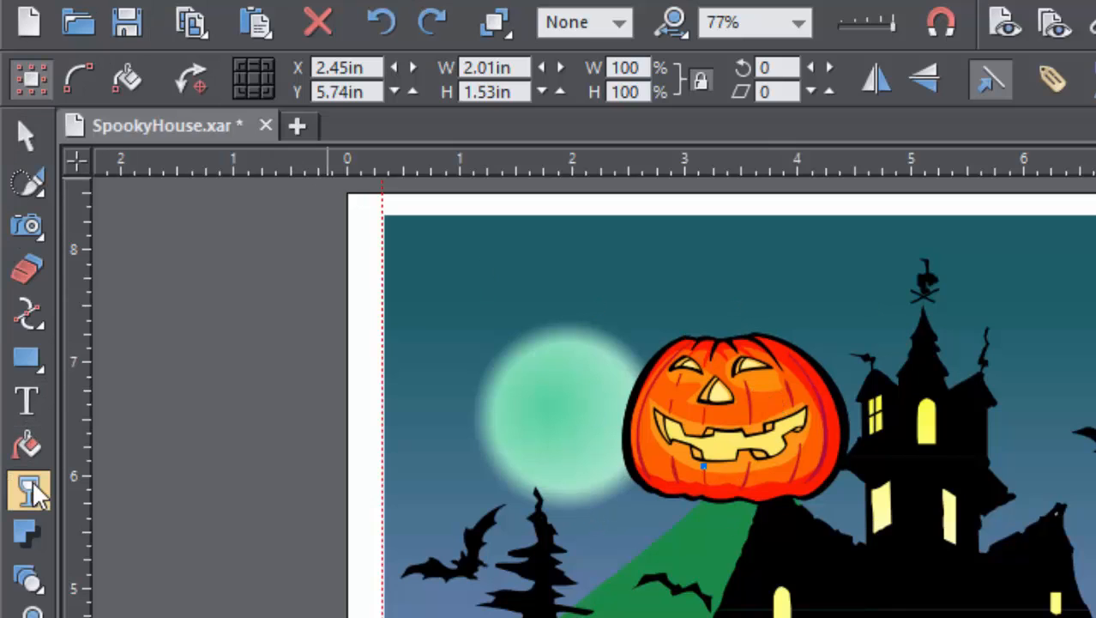
left_click(364, 79)
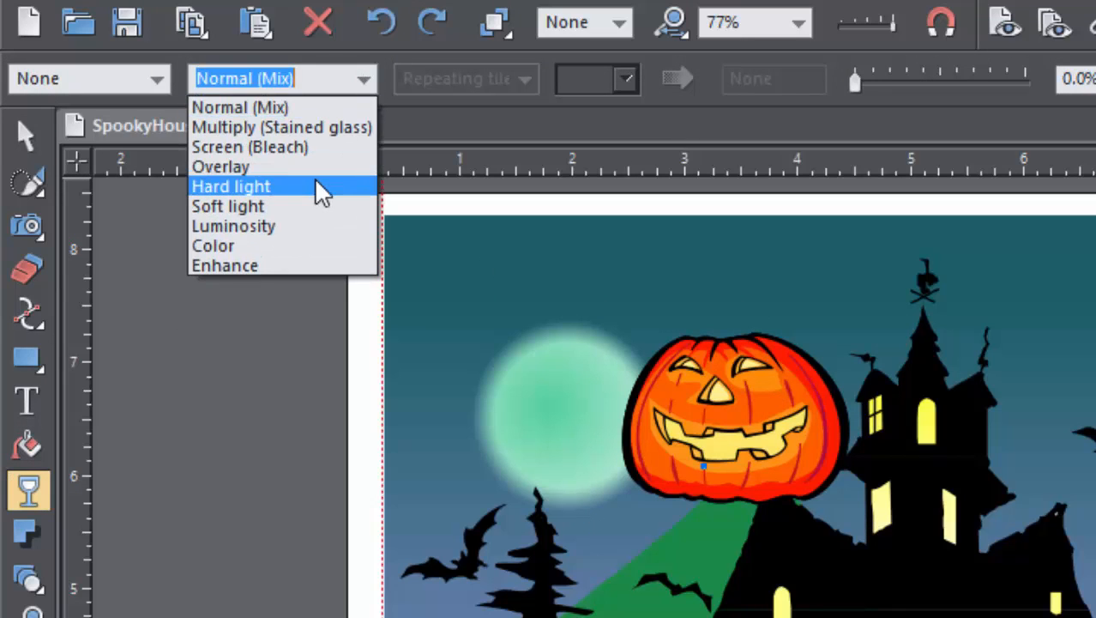
left_click(313, 213)
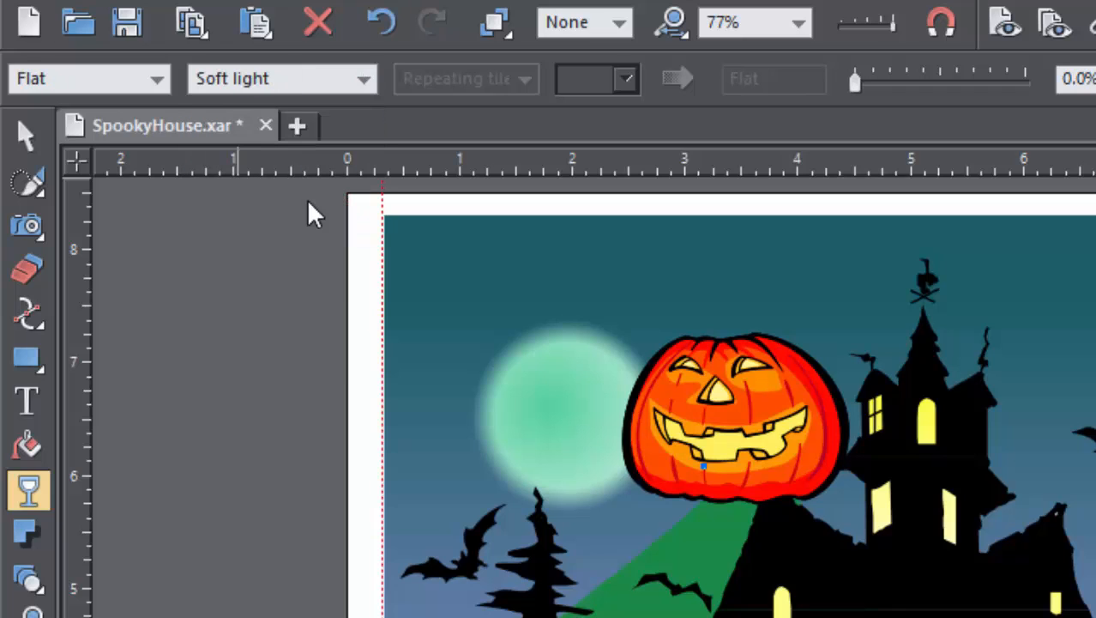
left_click(363, 80)
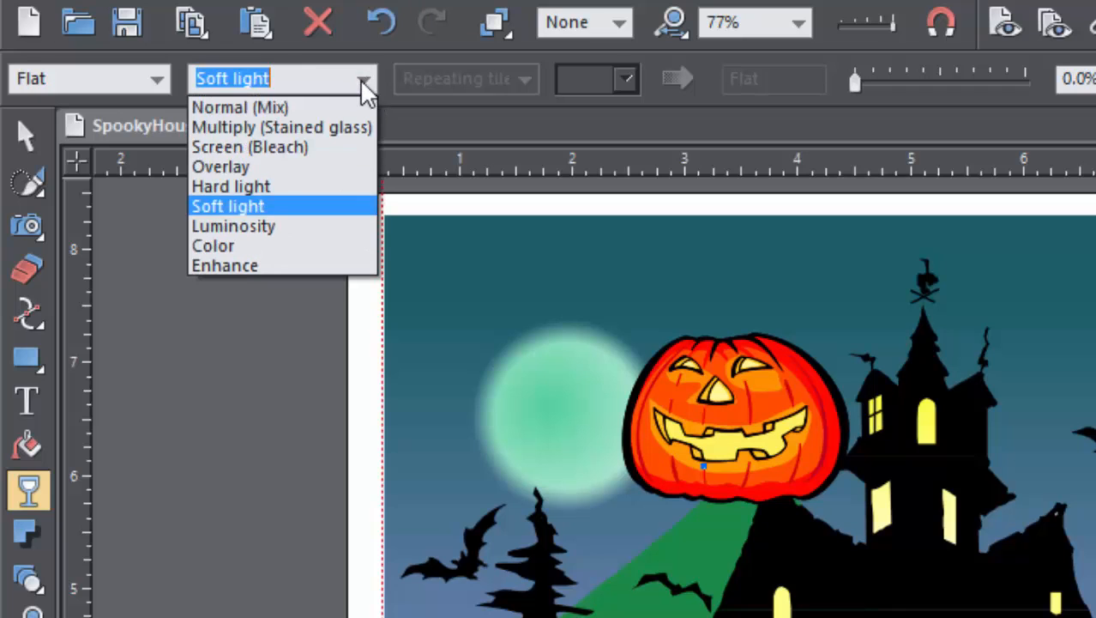
left_click(281, 227)
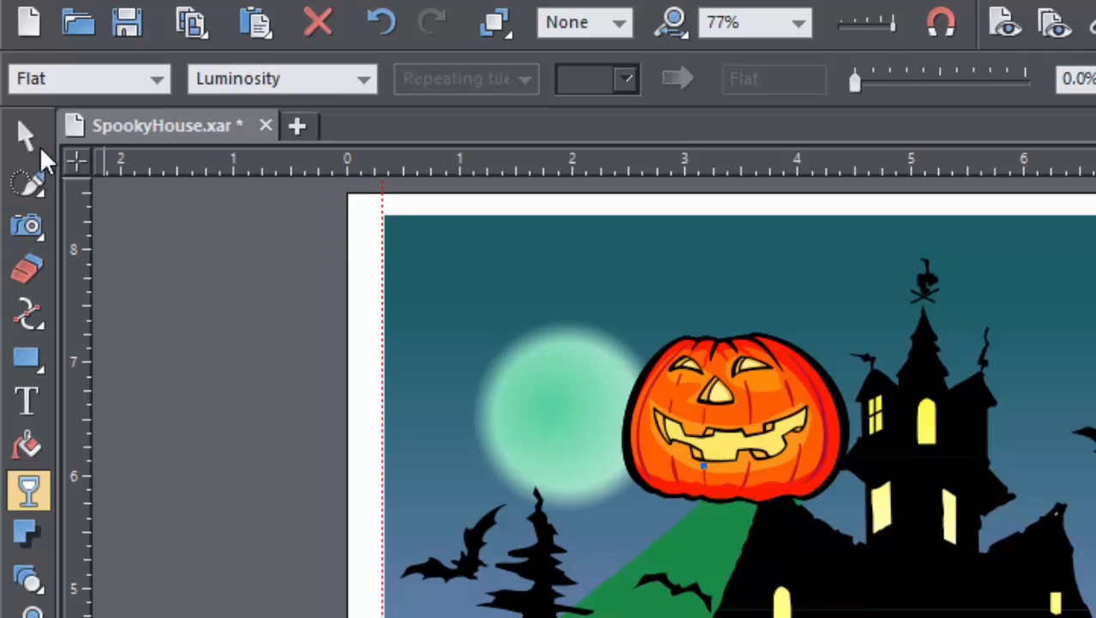
Step: Test the Luminosity pumpkin by moving it over the moon and background, and undo the move
left_click(25, 136)
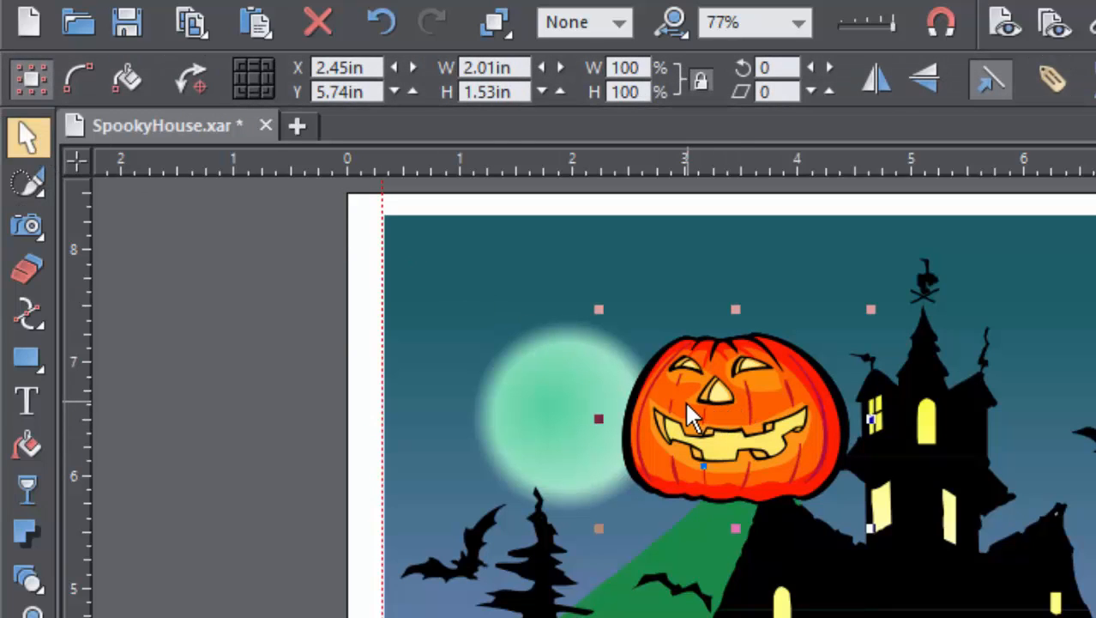
left_click_drag(692, 416, 691, 384)
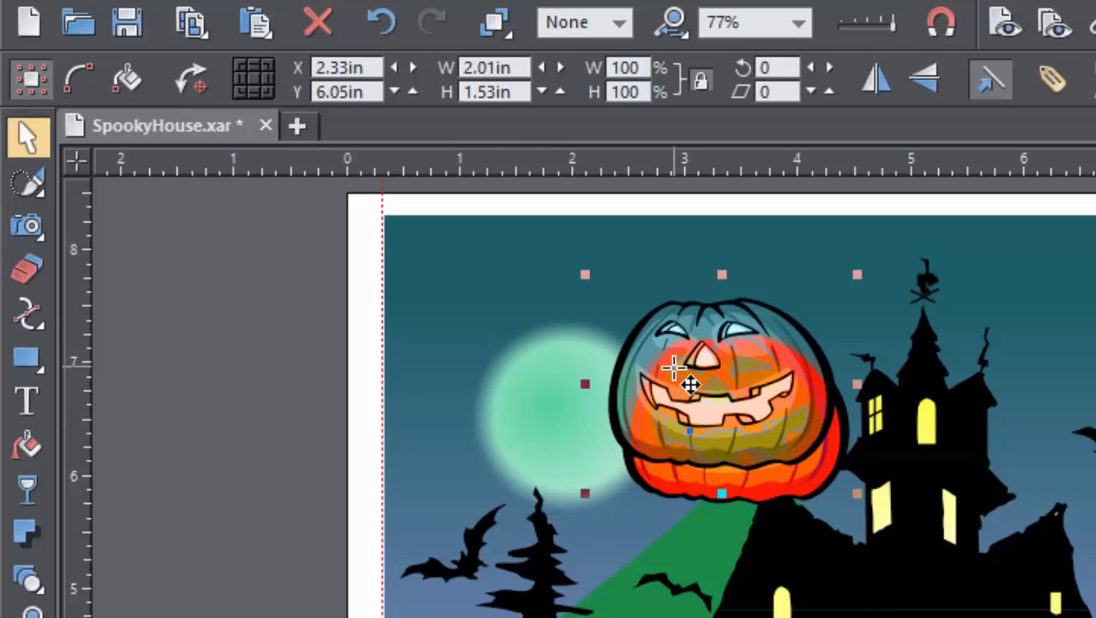
key("ctrl+z")
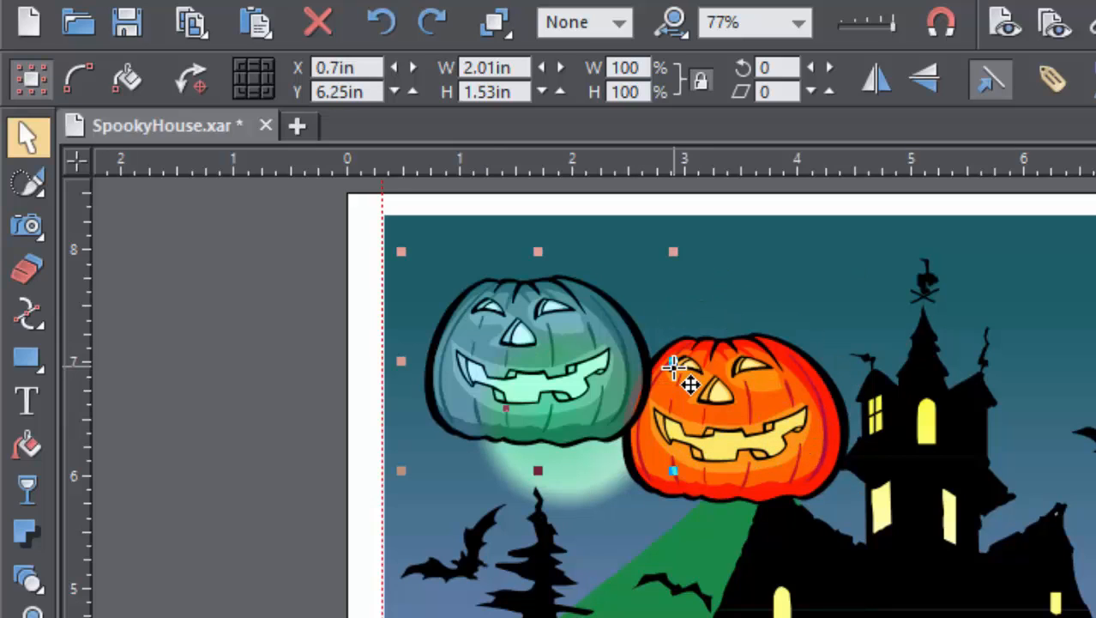
left_click_drag(676, 369, 871, 399)
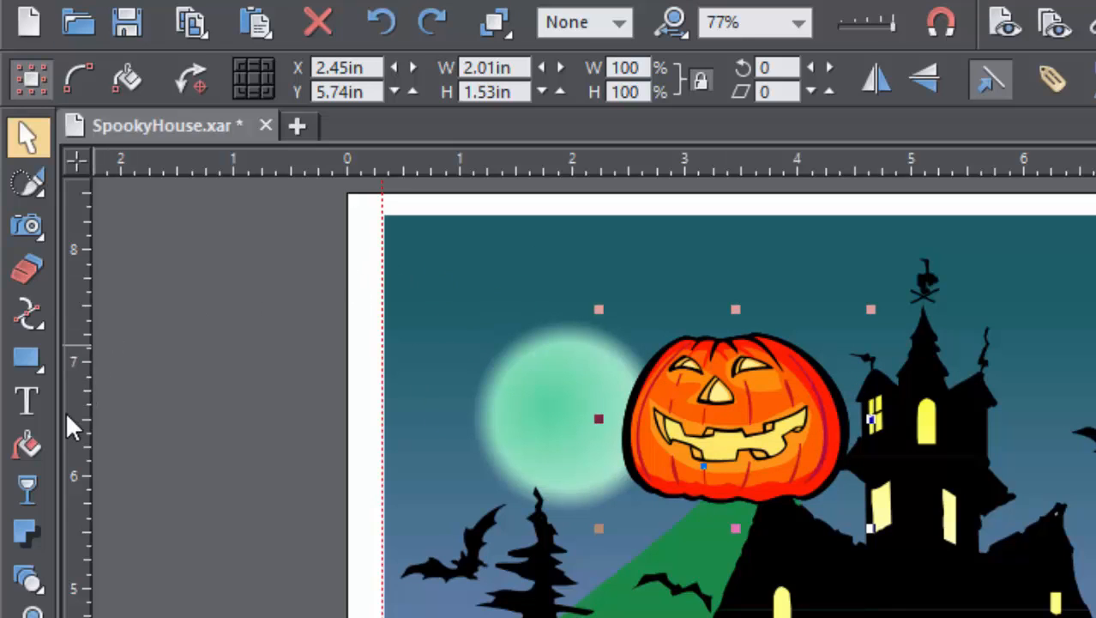
Step: Apply the Color transparency blend mode to the pumpkin and move it so it overlaps the moon
left_click(28, 489)
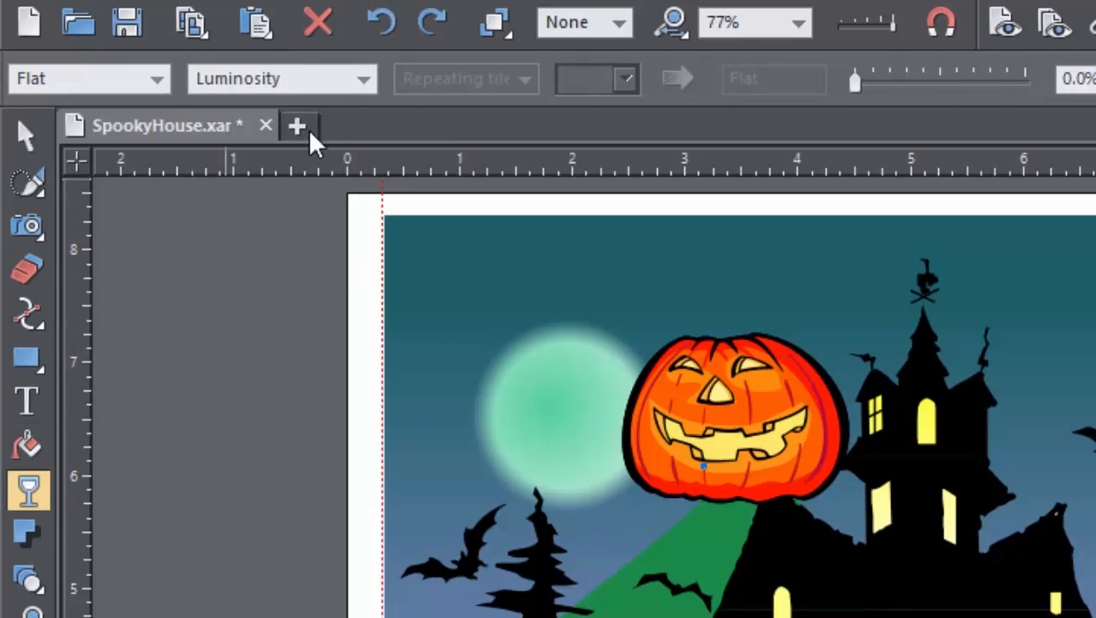
left_click(367, 78)
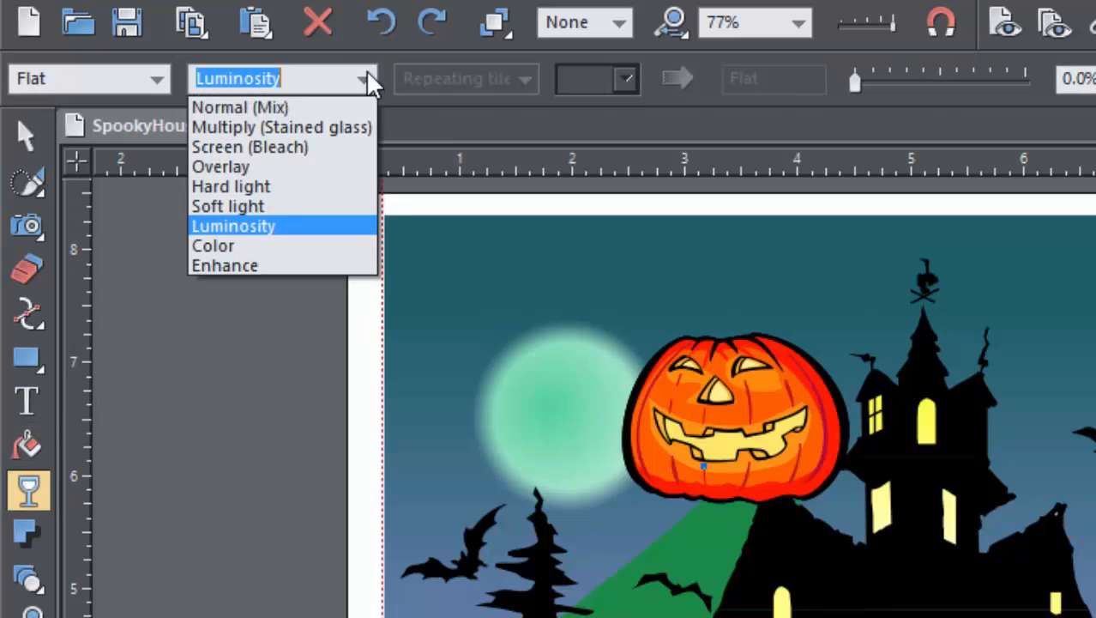
left_click(280, 249)
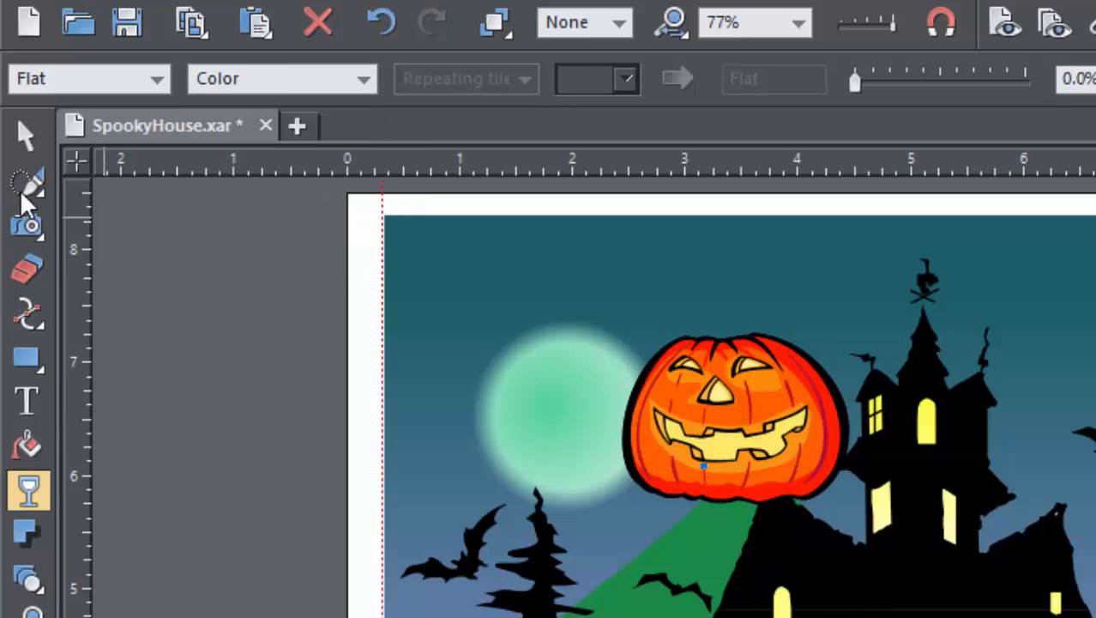
left_click(26, 138)
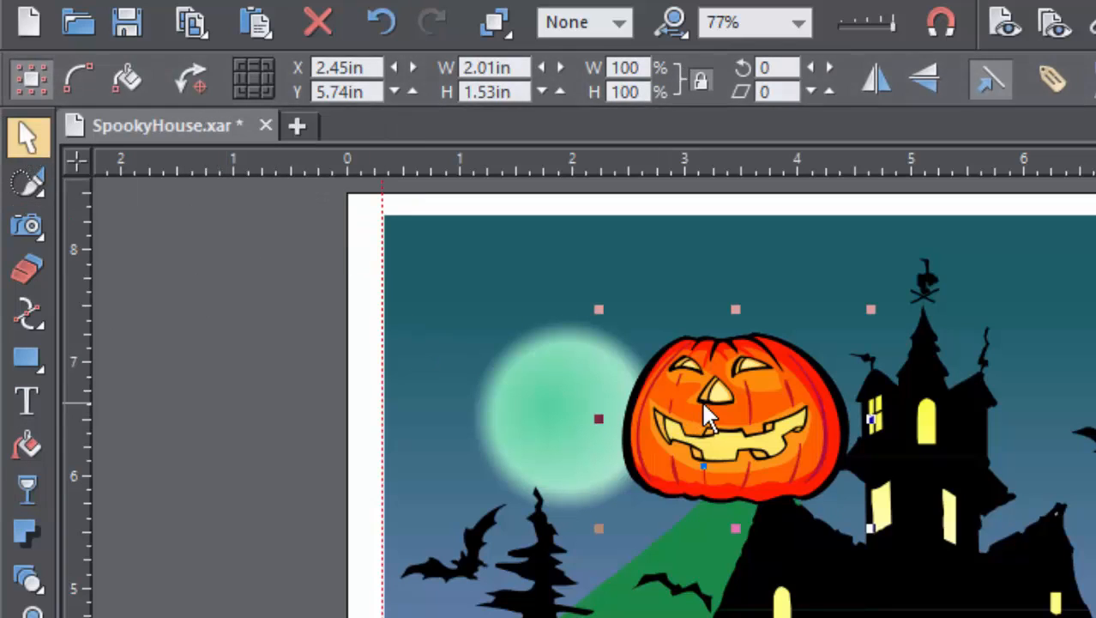
left_click_drag(692, 387, 492, 300)
left_click_drag(611, 316, 701, 425)
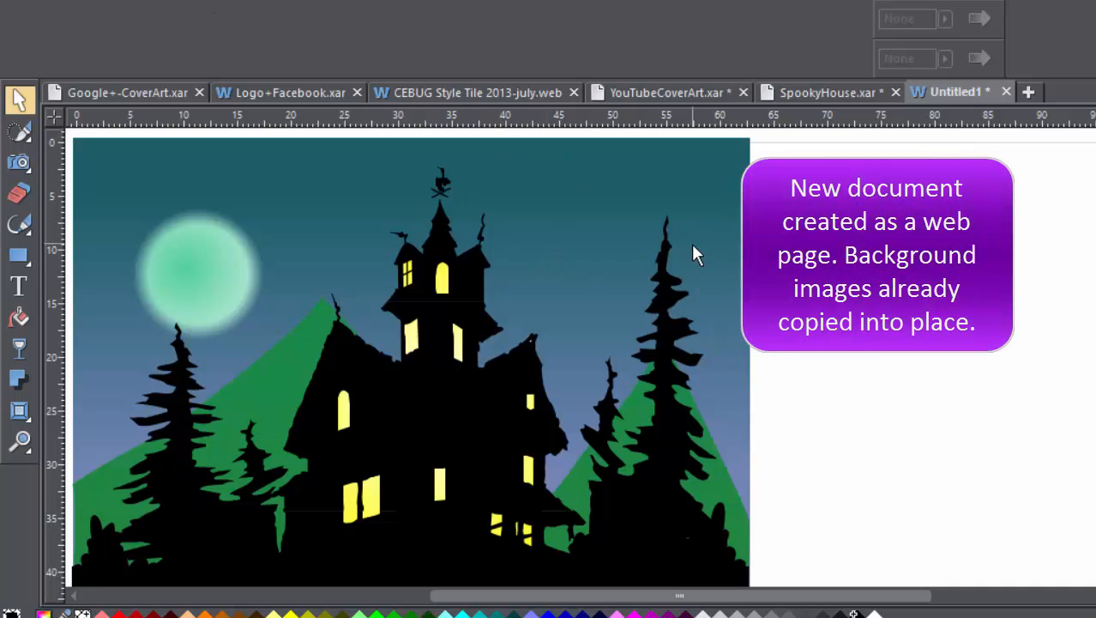
Step: Switch to the SpookyHouse.xar document and clear the selection of the artwork
left_click(847, 91)
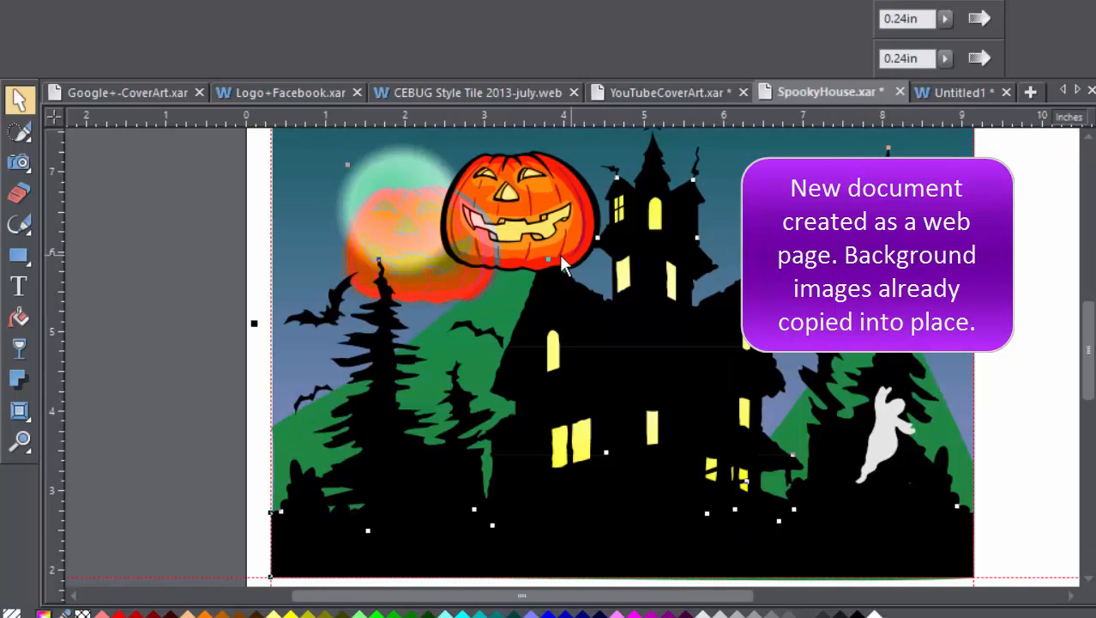
left_click(425, 227)
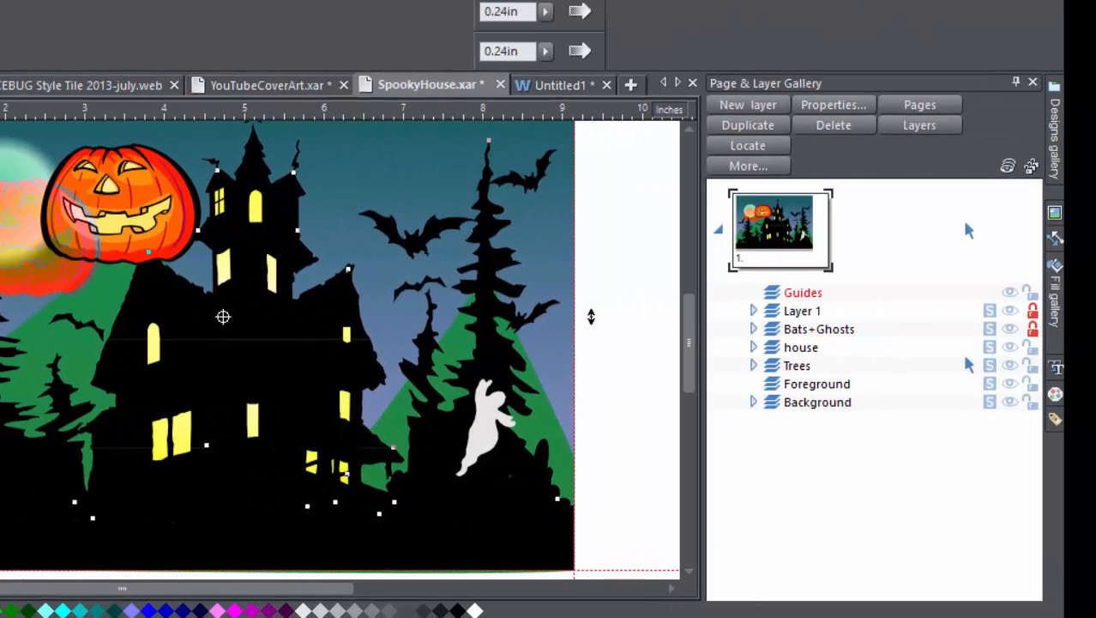
left_click(591, 316)
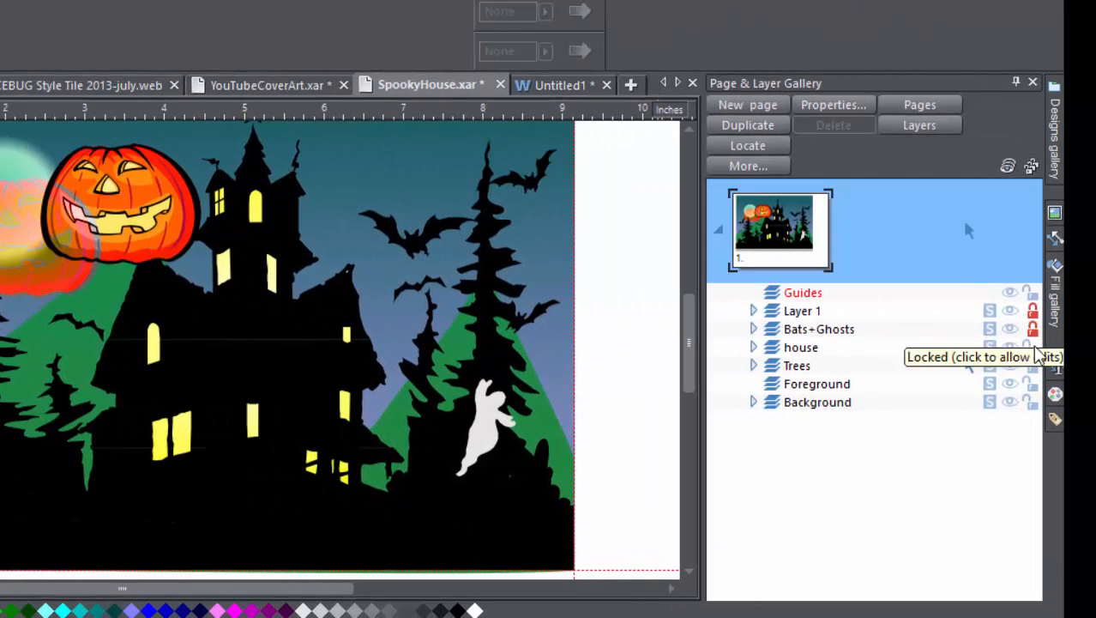
Step: Lock the house, Trees, Foreground and Background layers, and unlock Layer 1 for editing
left_click(1033, 366)
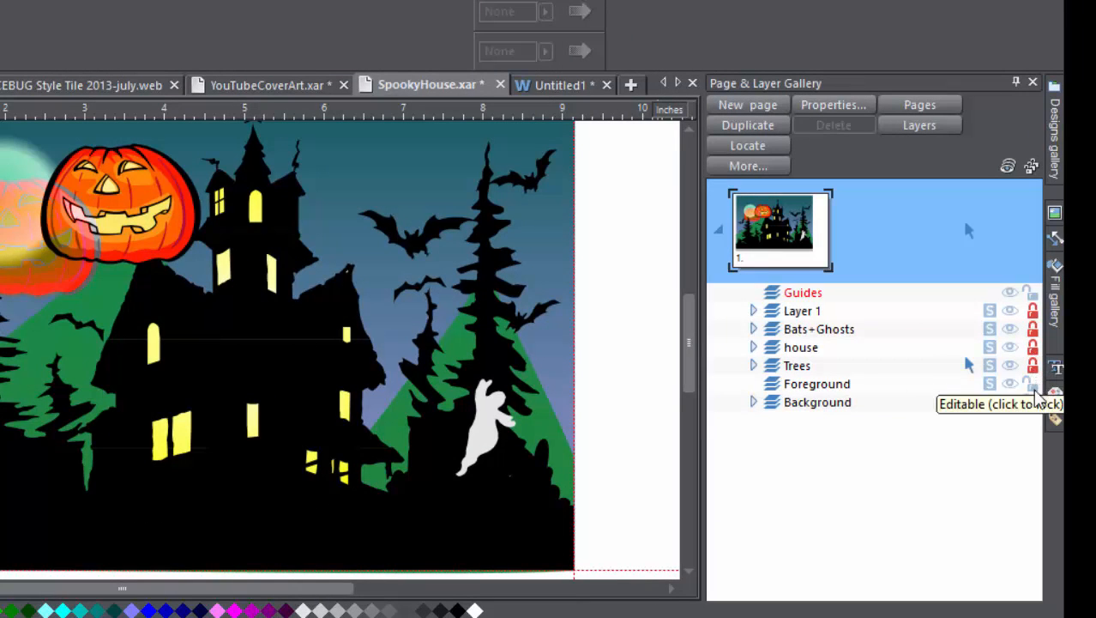
left_click(1033, 384)
left_click(1033, 402)
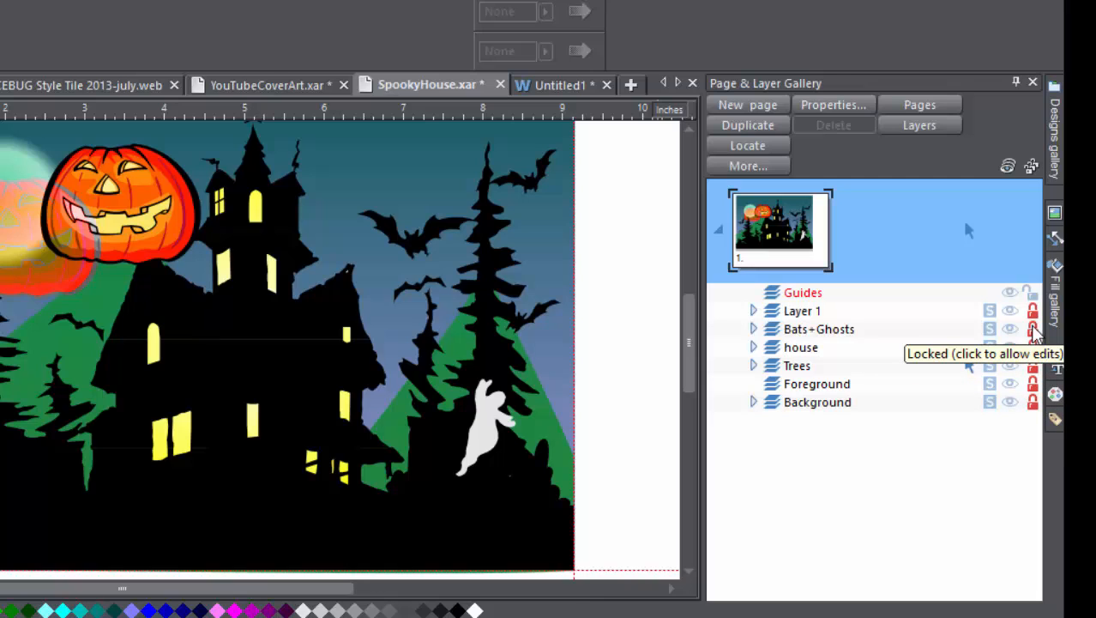
left_click(1033, 311)
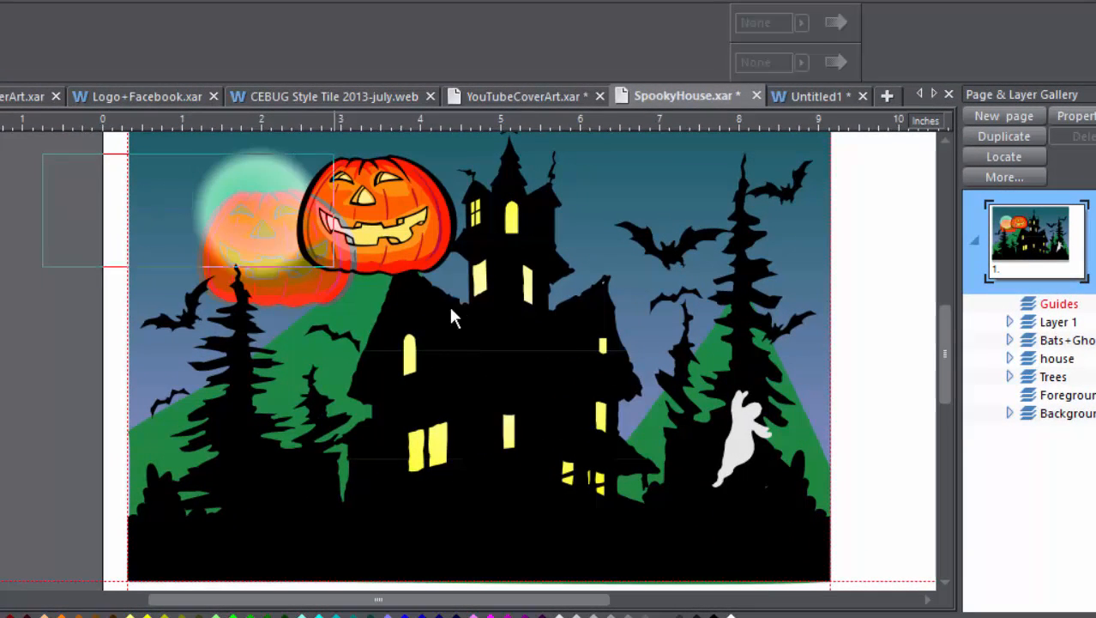
Step: Select both pumpkins in SpookyHouse.xar and paste a copy of them into the Untitled1 web document
left_click_drag(451, 307, 561, 346)
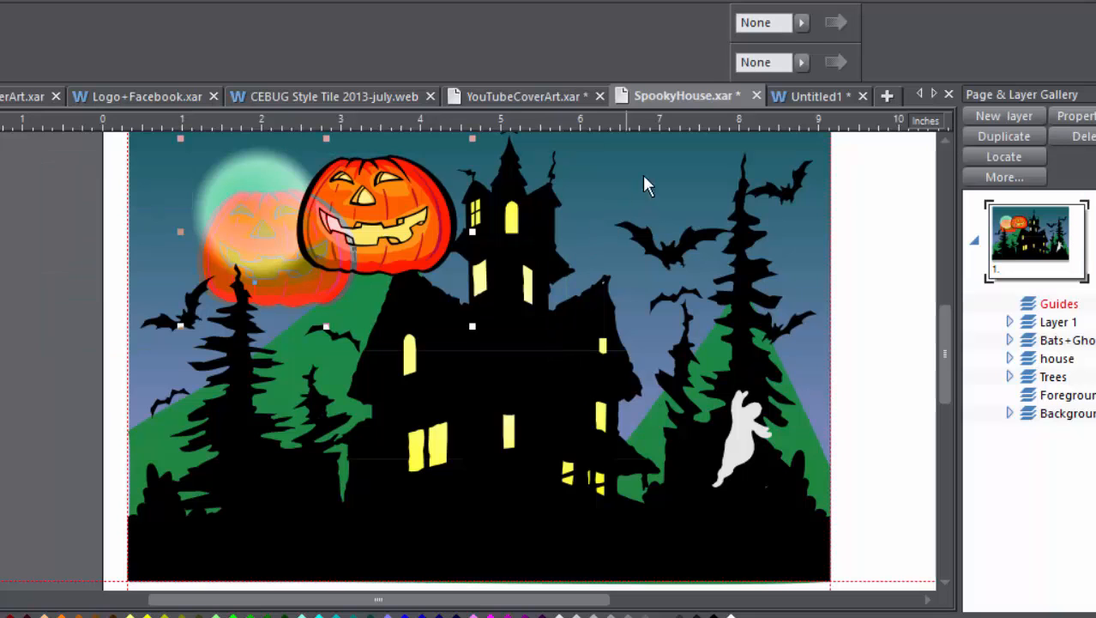
left_click(834, 92)
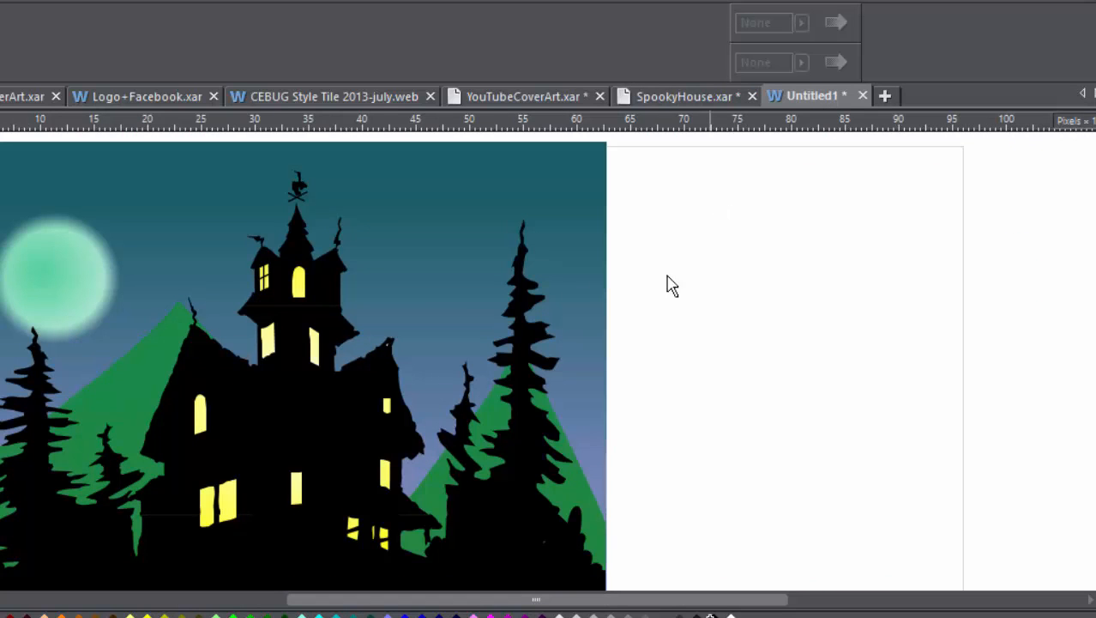
key("ctrl+v")
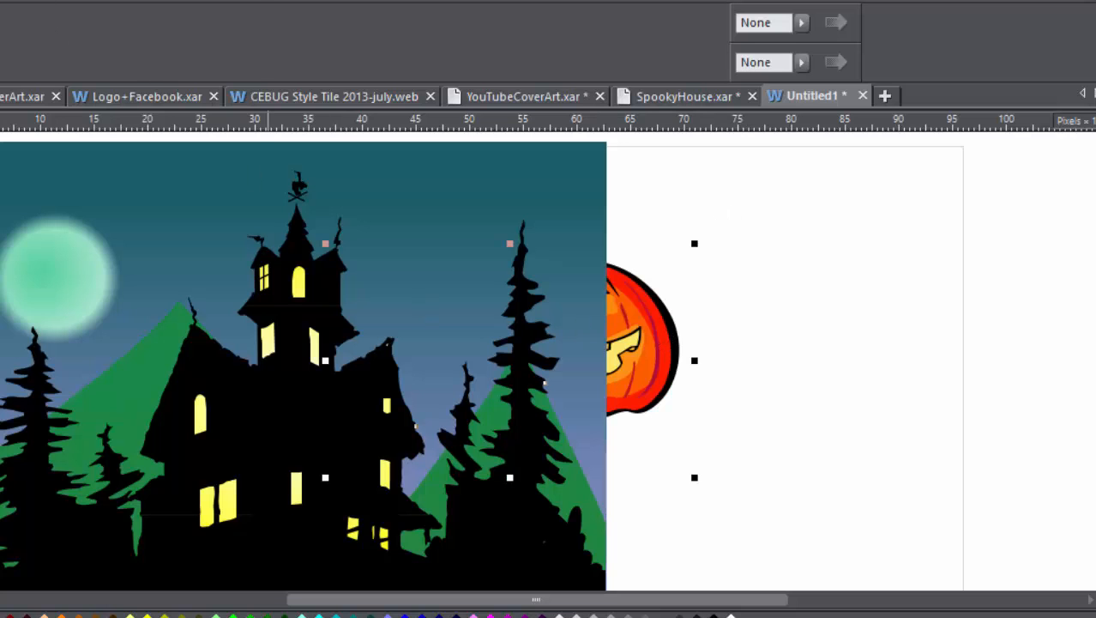
Step: Move the pasted pumpkins to the layer in front and bring them to the front of that layer
key("alt+a")
key("Escape")
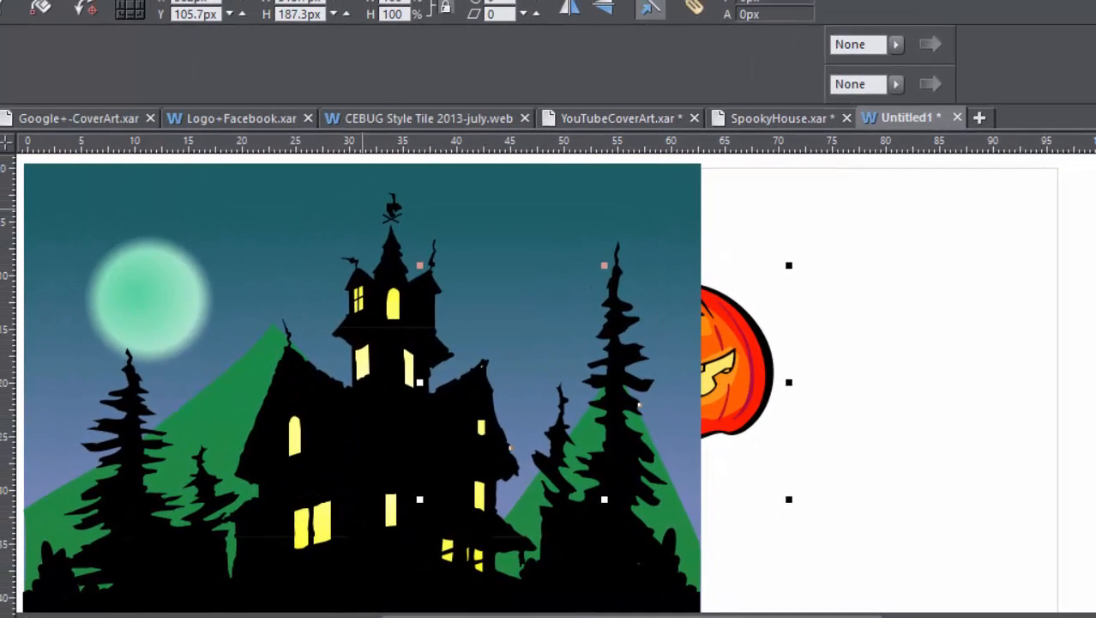
key("alt+a")
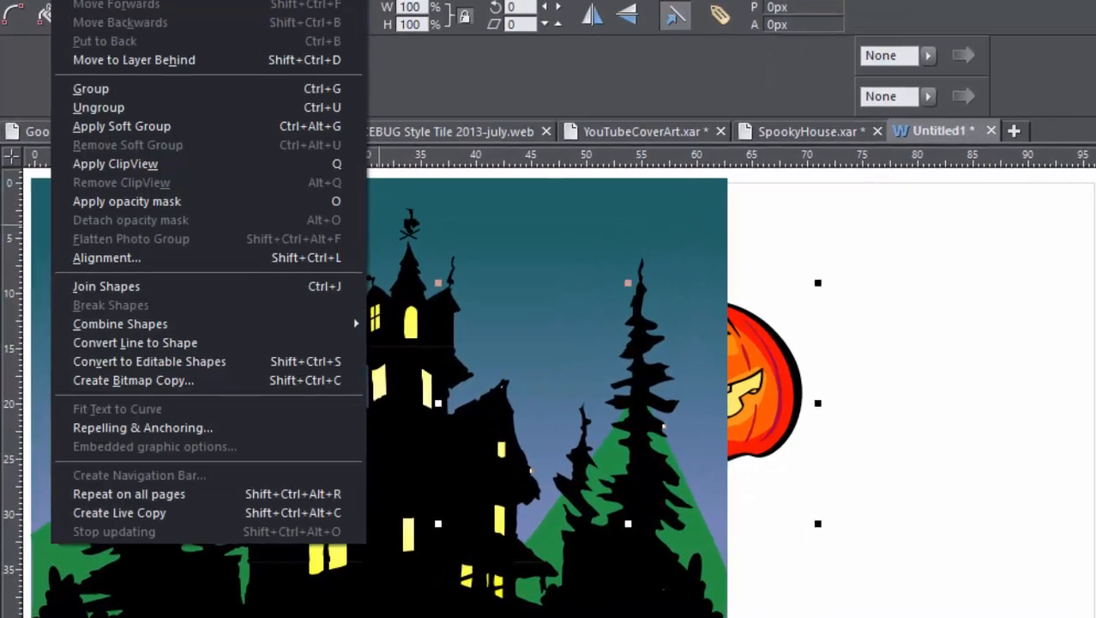
left_click(186, 8)
left_click(172, 16)
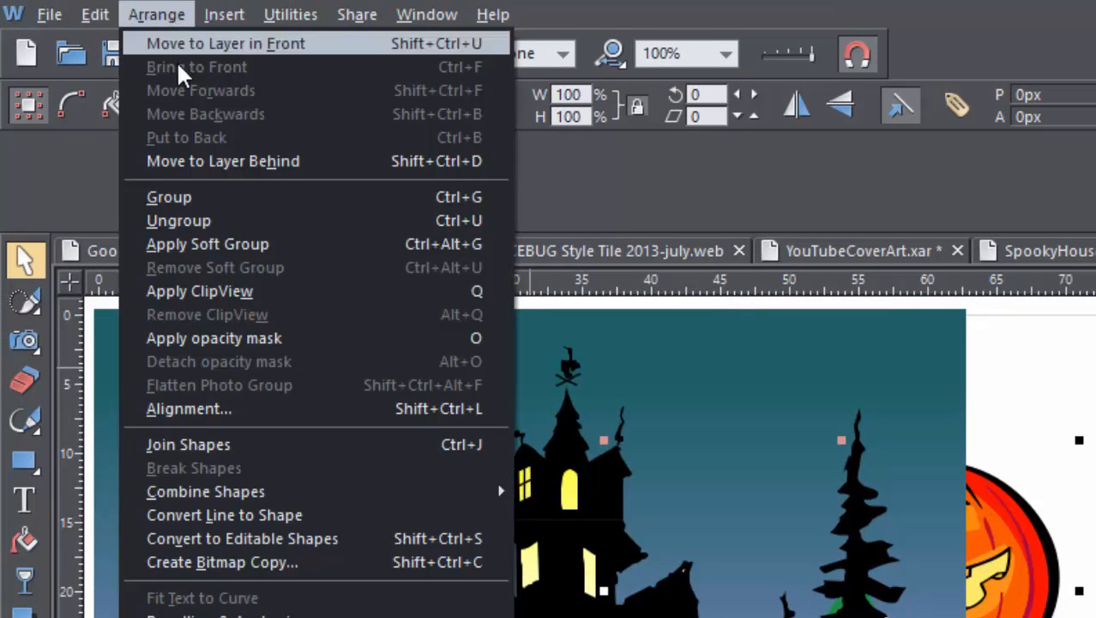
left_click(246, 57)
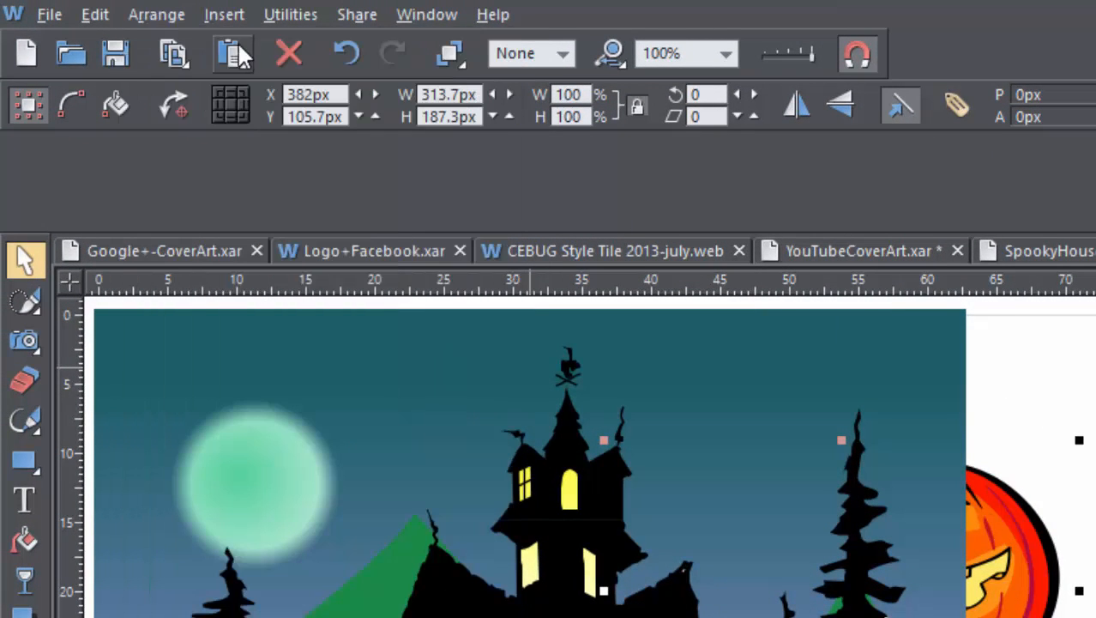
left_click(159, 12)
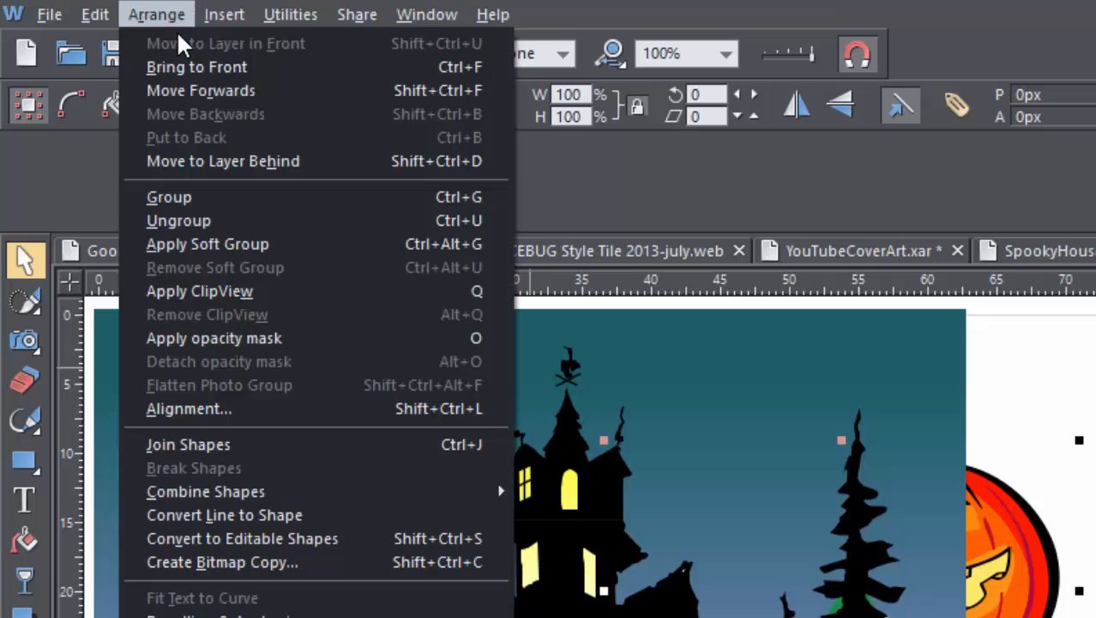
left_click(217, 67)
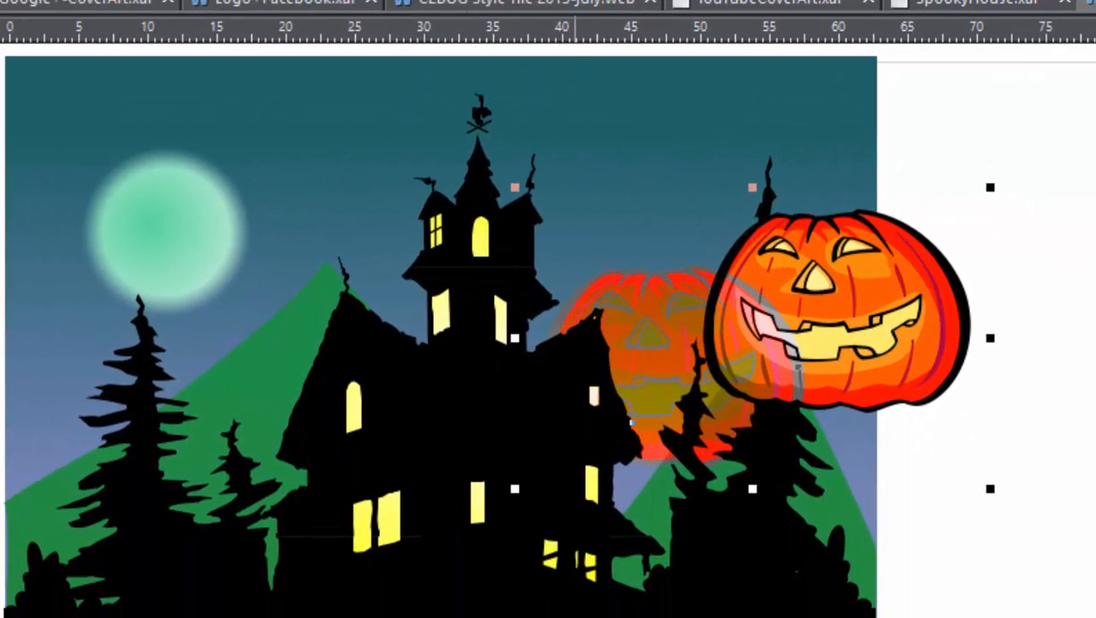
left_click(62, 1)
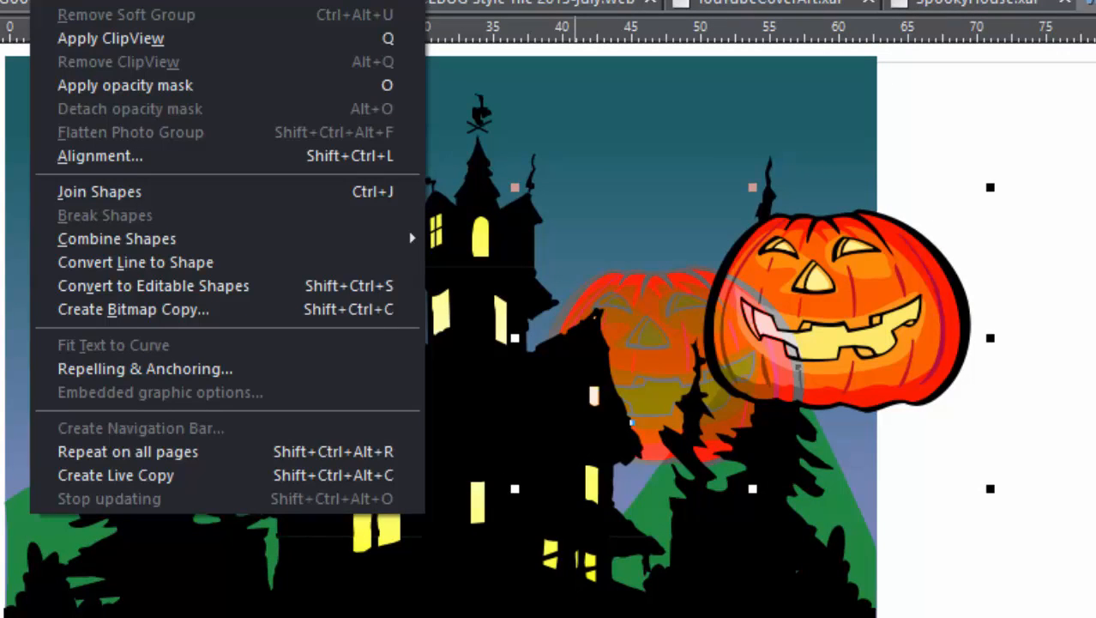
key("Escape")
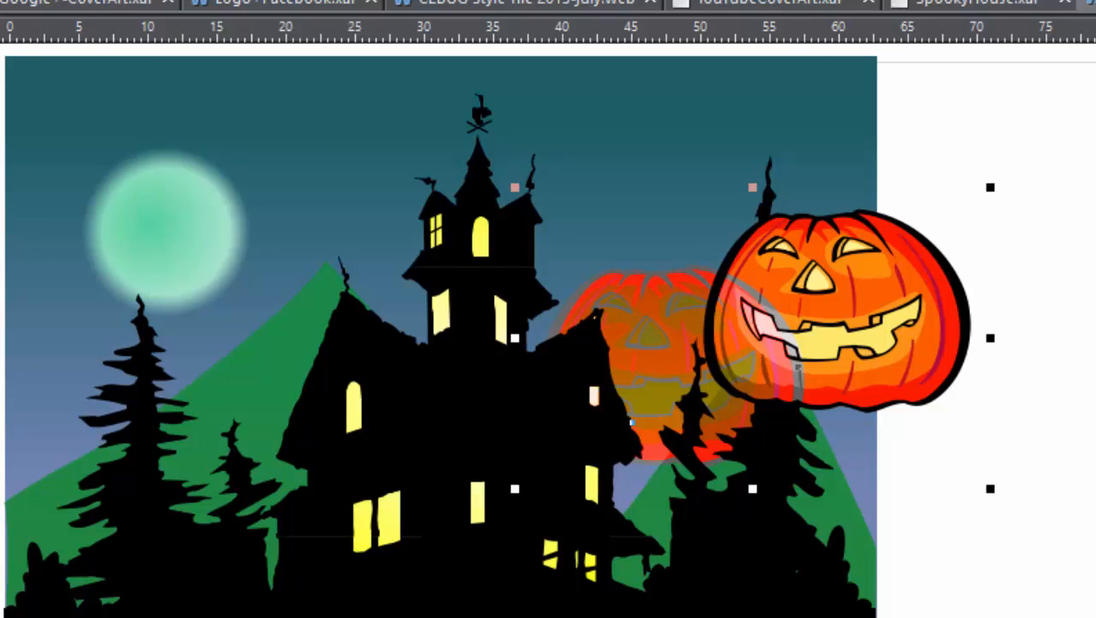
Step: Place the opaque pumpkin over the lower right of the house and the transparent pumpkin just above it so the two overlap
left_click_drag(670, 330, 660, 215)
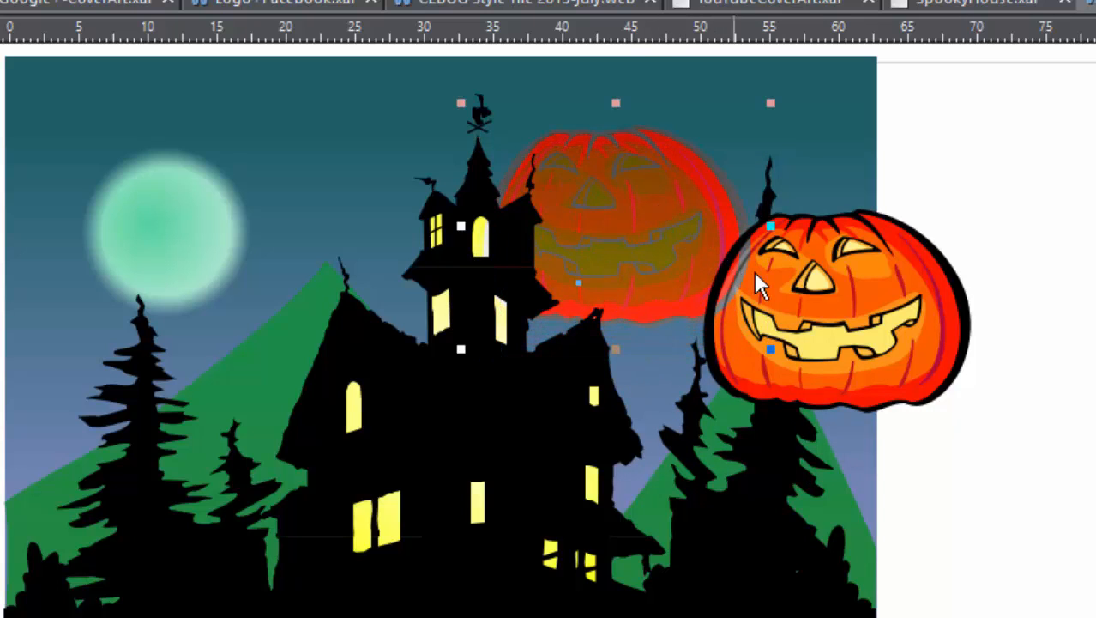
left_click_drag(845, 300, 662, 429)
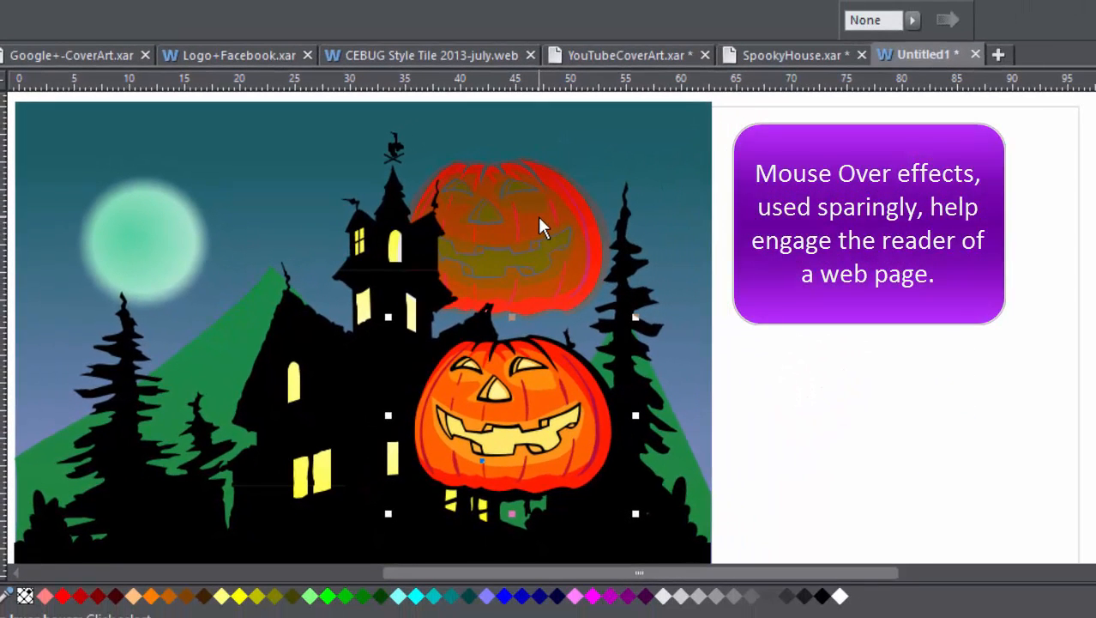
left_click_drag(538, 216, 576, 296)
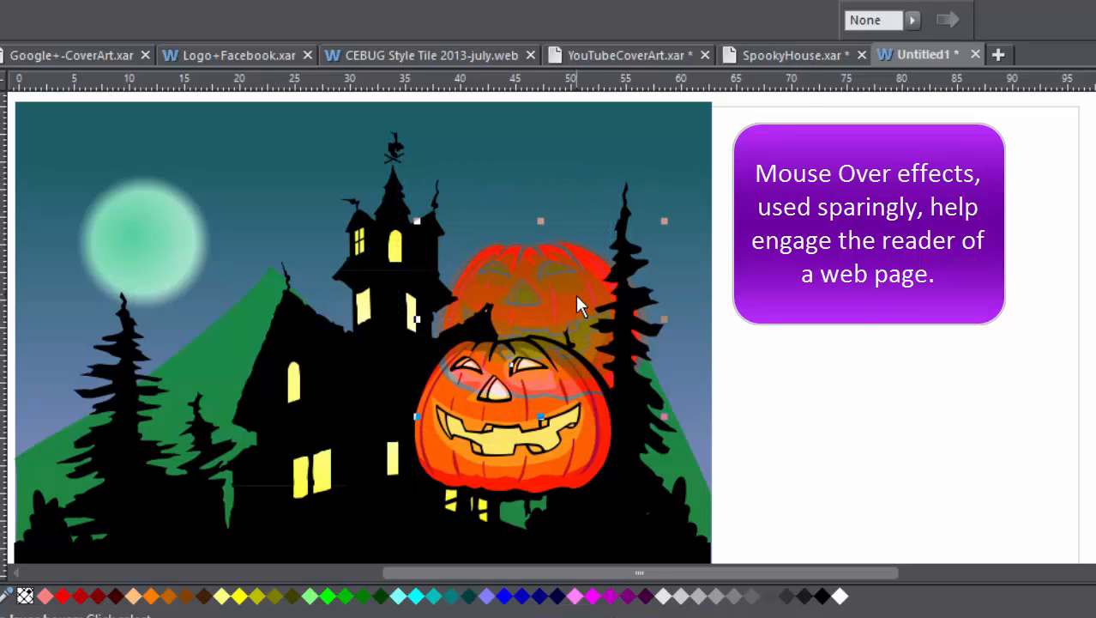
Step: Review the mouse-over effects offered in the Web Animation settings of the transparent pumpkin, keeping the effect at <None>
right_click(576, 294)
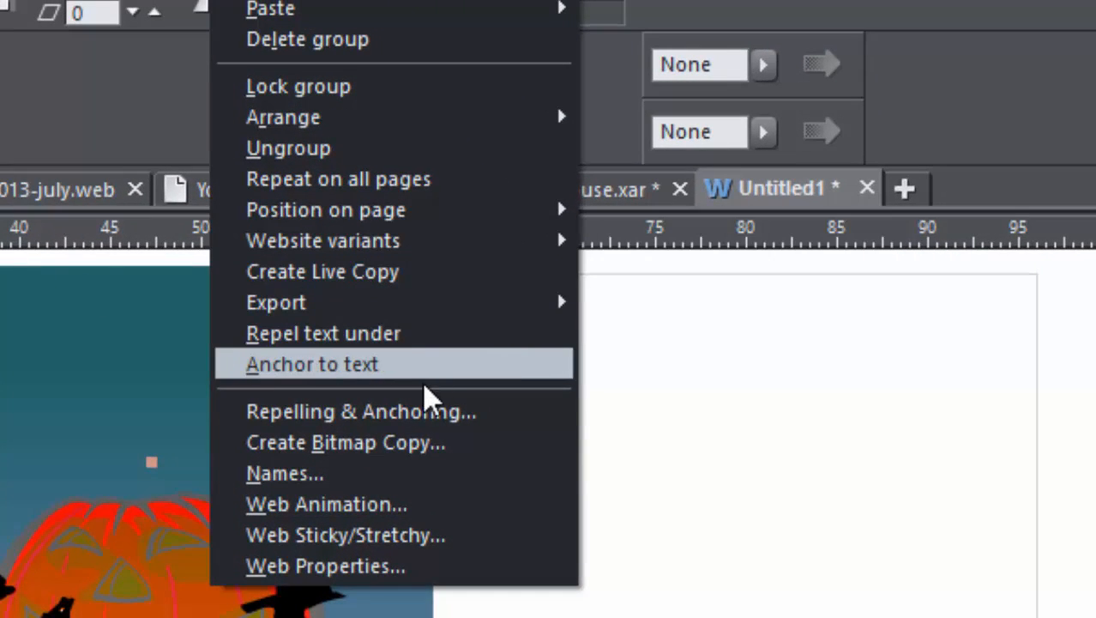
left_click(468, 506)
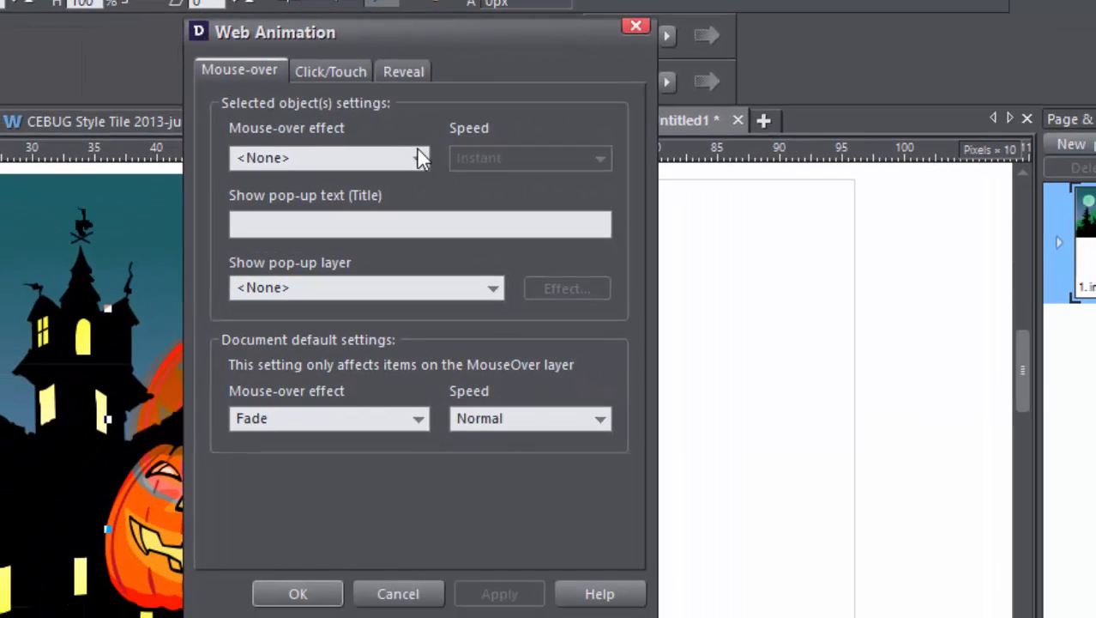
left_click(421, 157)
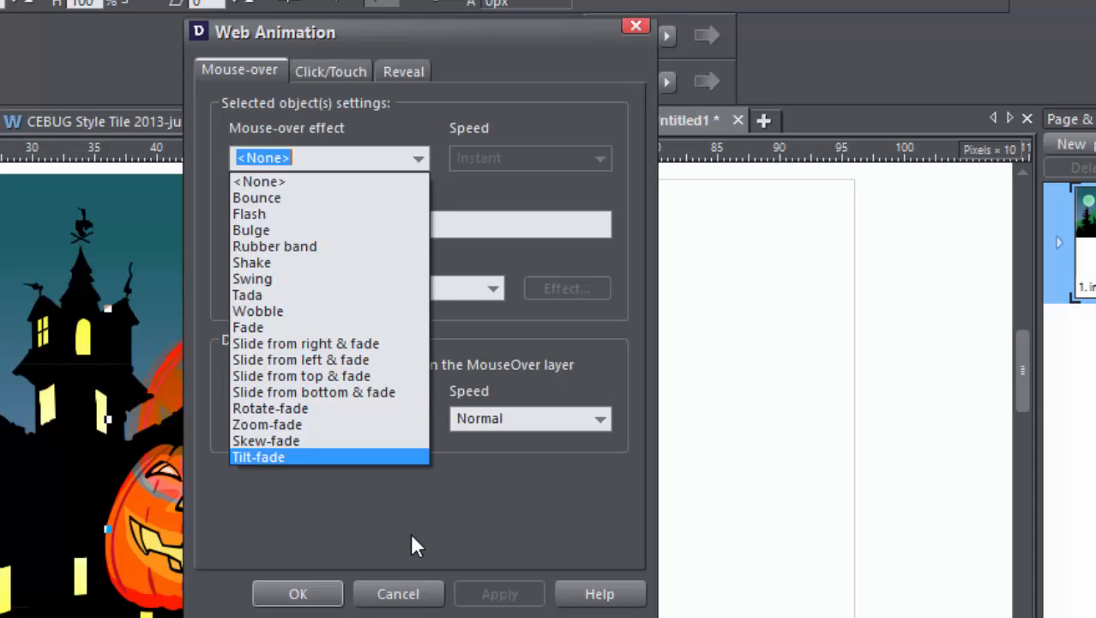
left_click(408, 596)
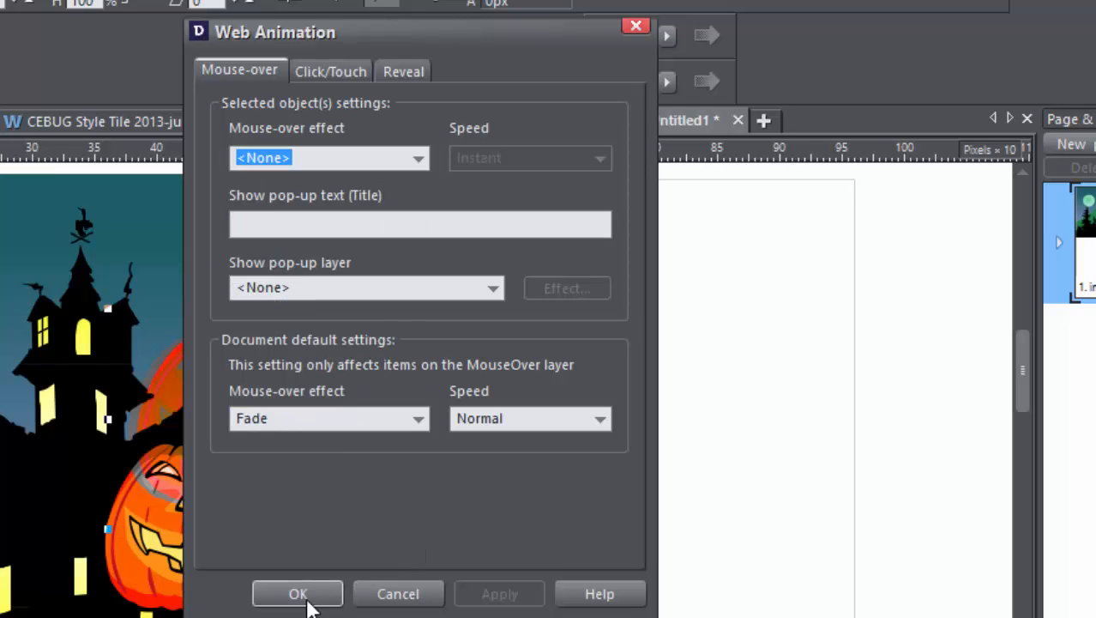
left_click(298, 594)
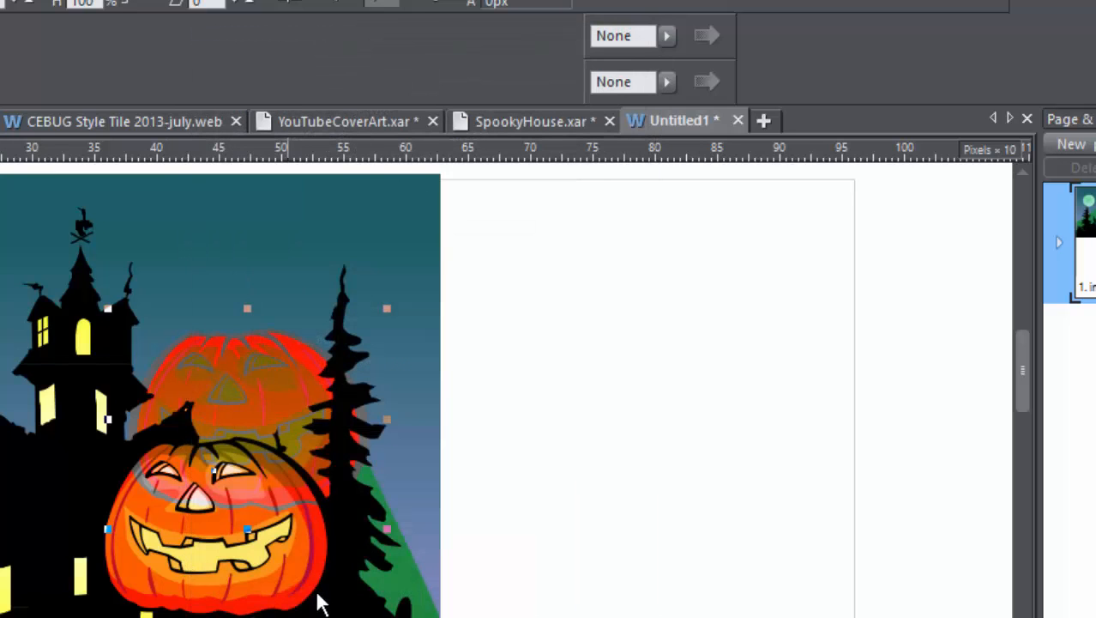
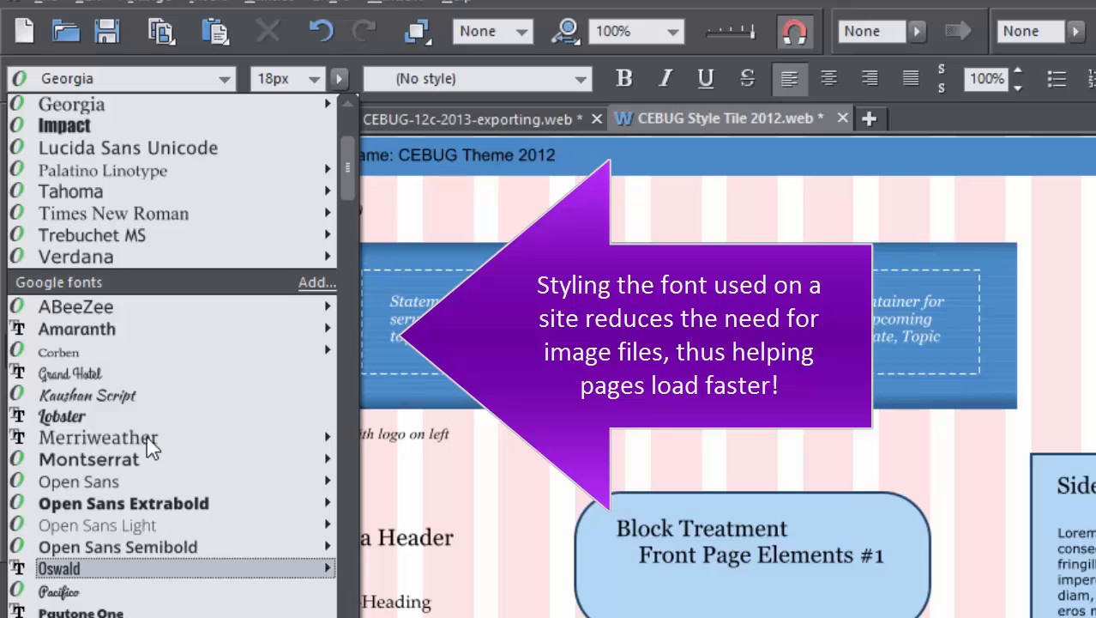
Step: Browse the available Google fonts, including Open Sans and the style variants of Montserrat, without choosing one
mouse_move(144, 529)
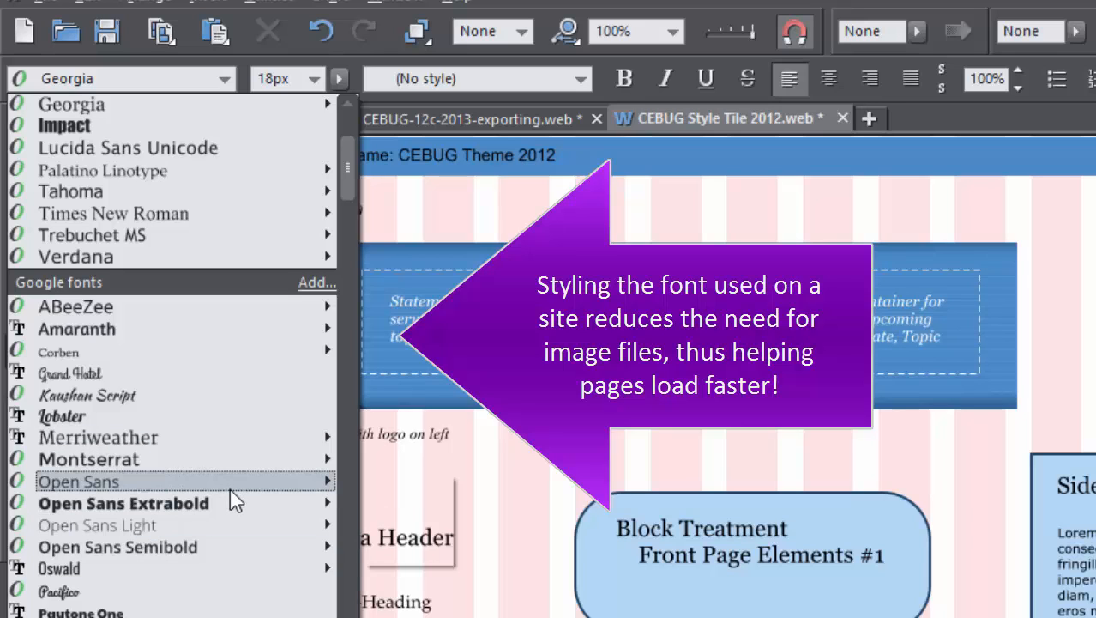
mouse_move(171, 459)
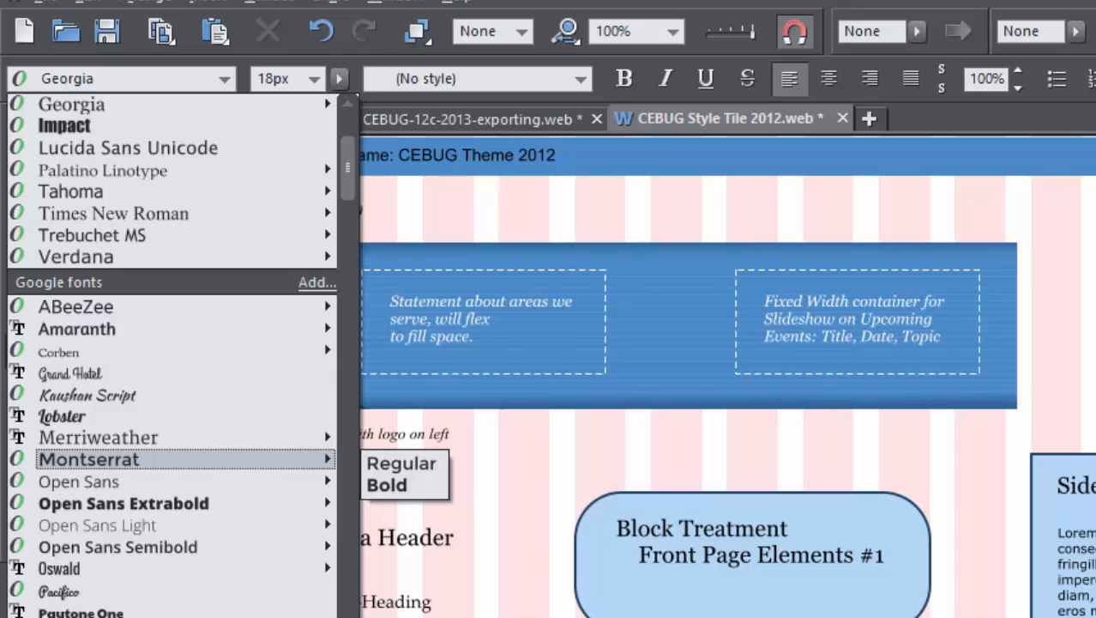
key("Escape")
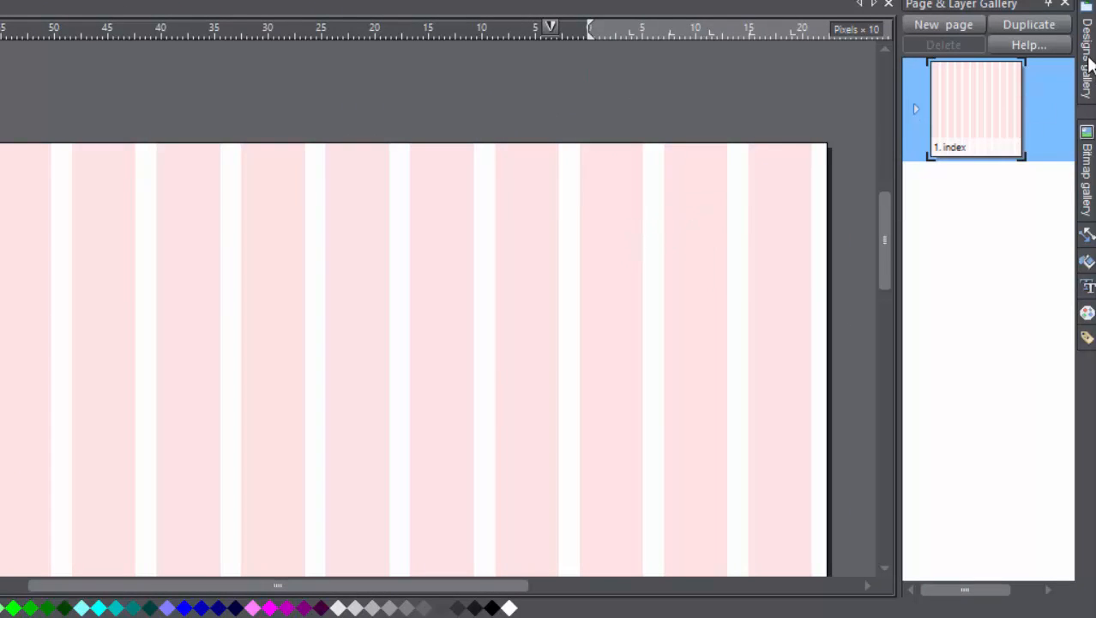
Step: Expand the Website Themes (General - Mobile Ready) folder in the Designs gallery
left_click(1088, 65)
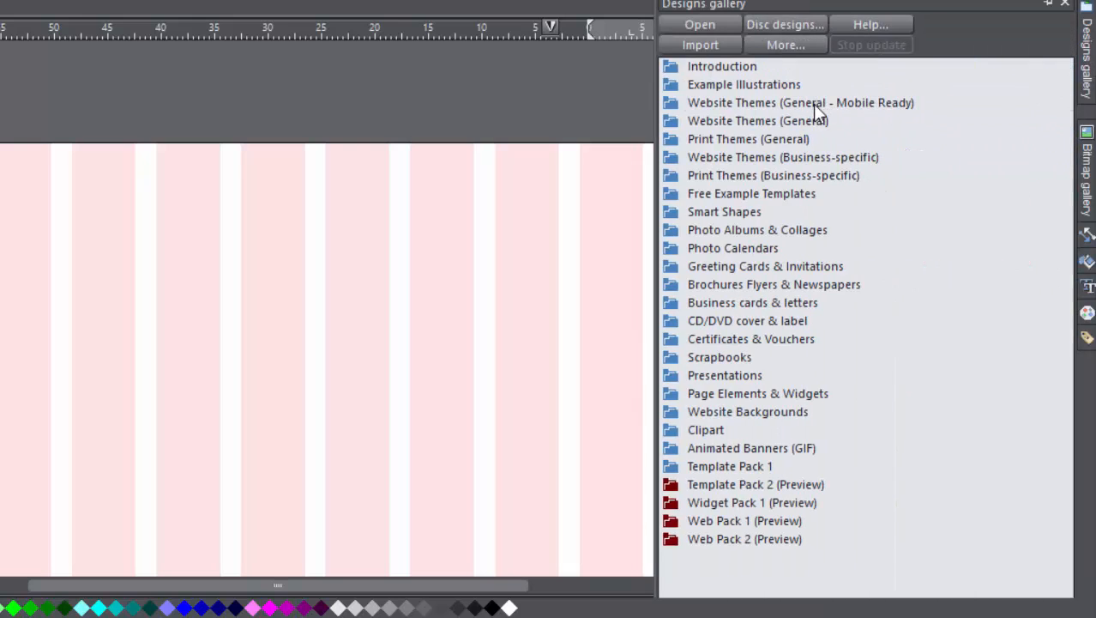
left_click(813, 103)
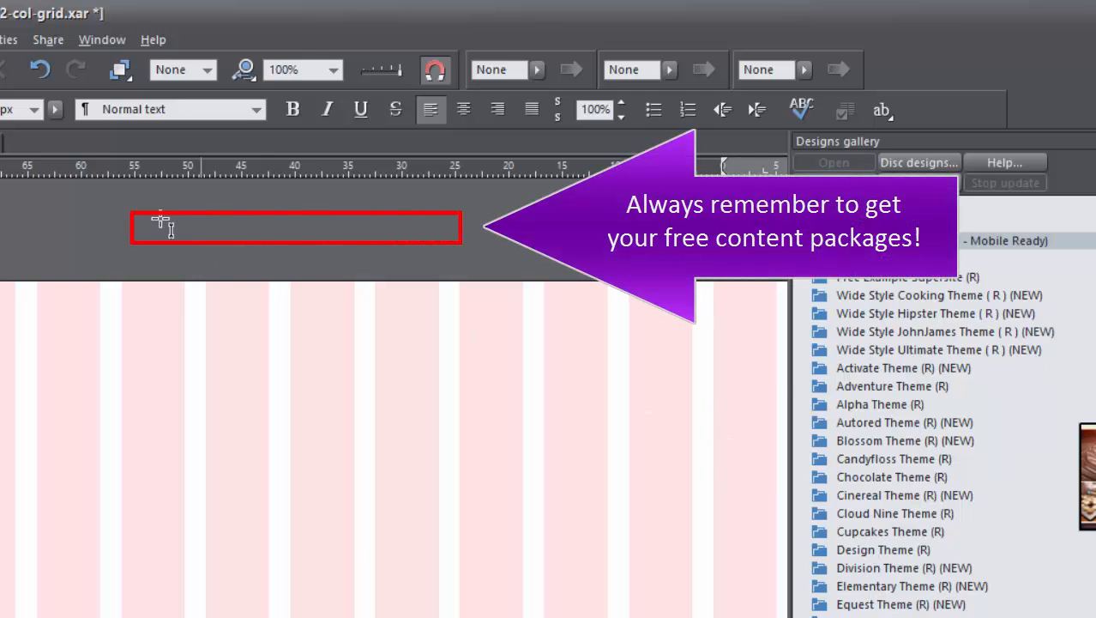
Step: Locate the command for downloading the content installer & Pan Studio without running it
left_click(152, 40)
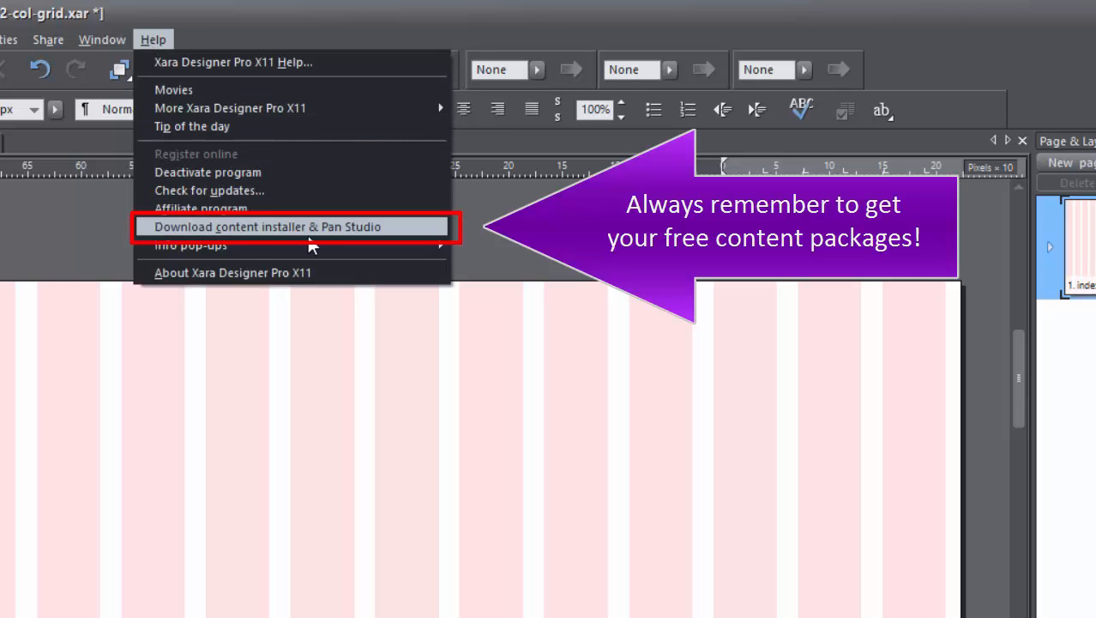
mouse_move(311, 245)
key("Escape")
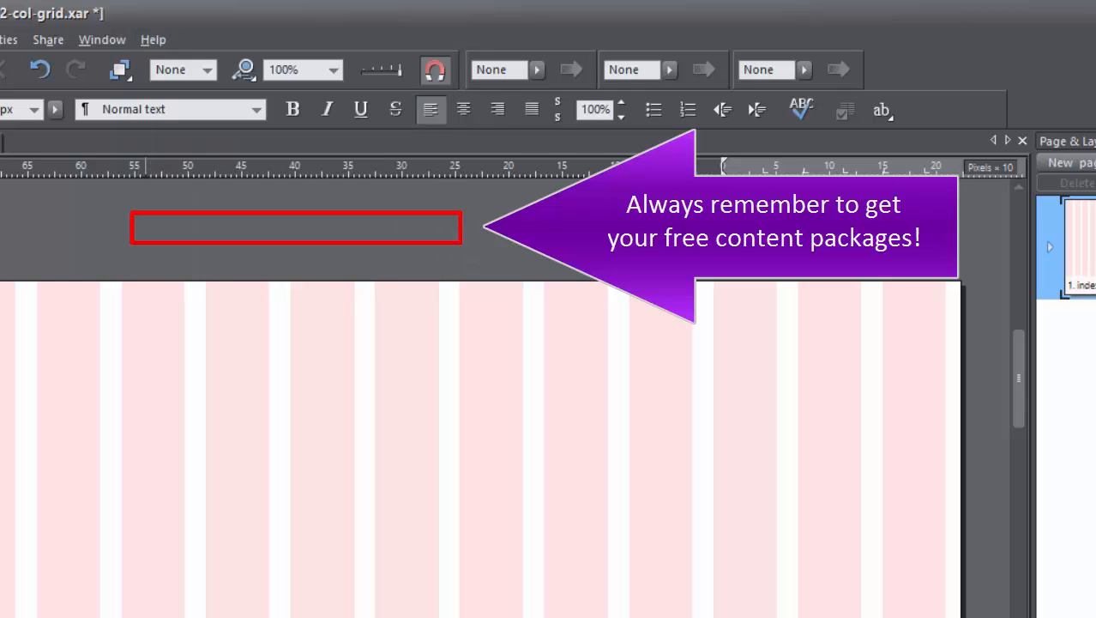
Step: Open the first website template of the Cinereal Theme (R) from the Designs gallery and dismiss the Responsive Web Design notice
key("shift+F10")
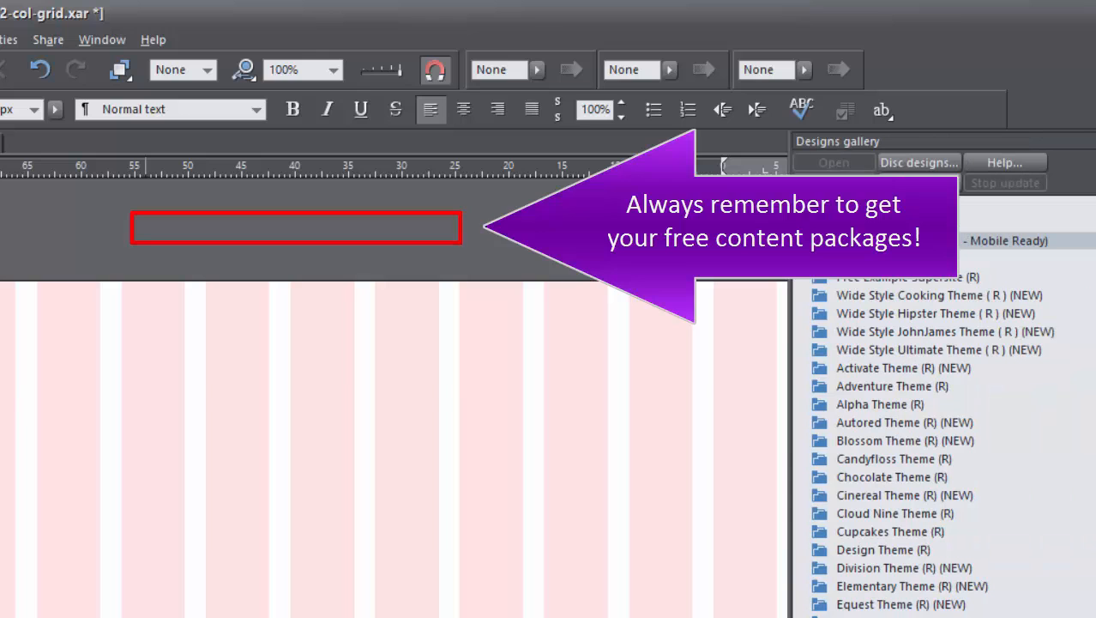
left_click(933, 497)
left_click(932, 498)
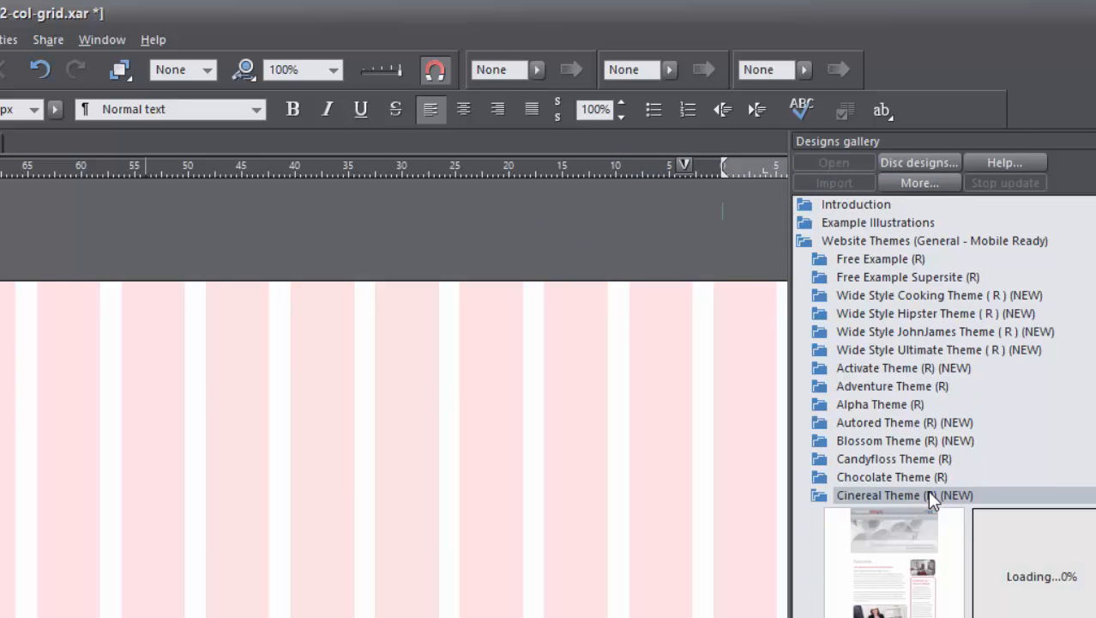
left_click(905, 562)
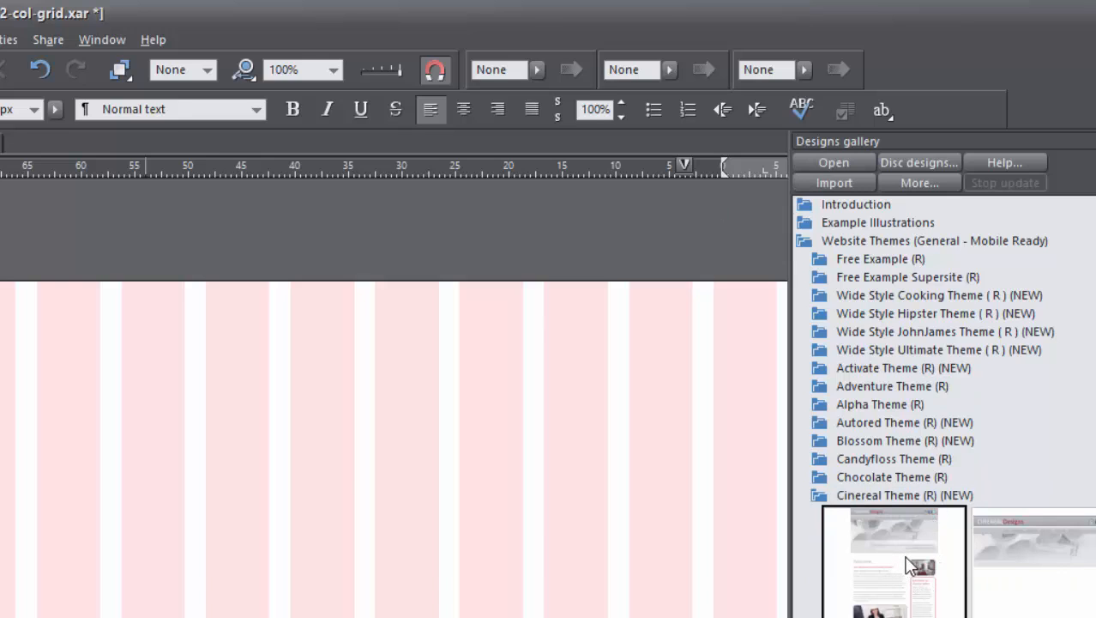
left_click(850, 159)
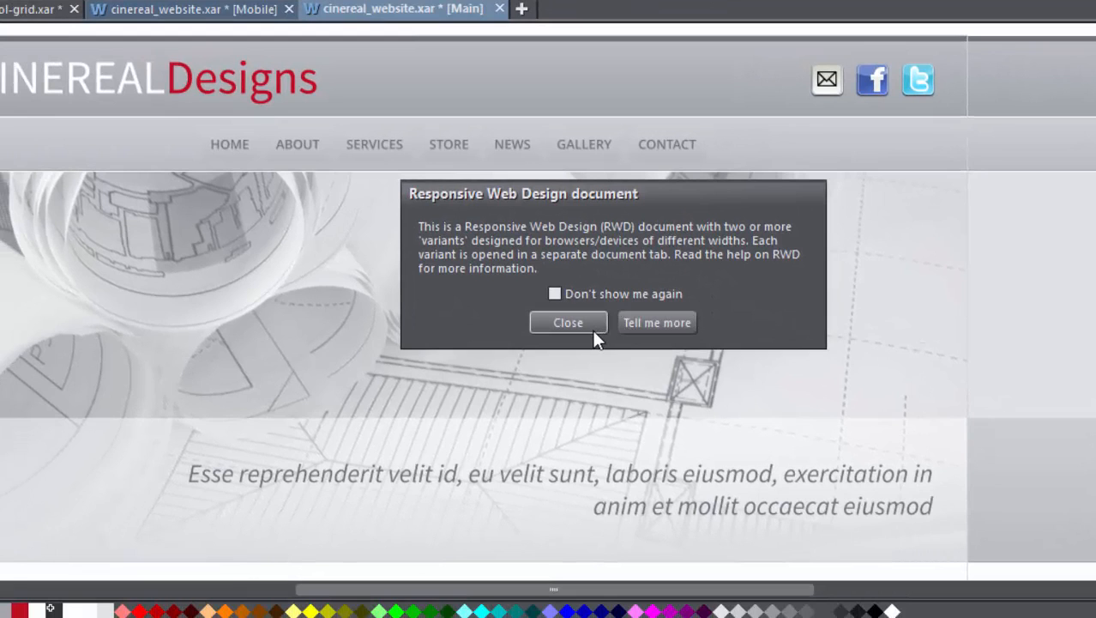
left_click(584, 324)
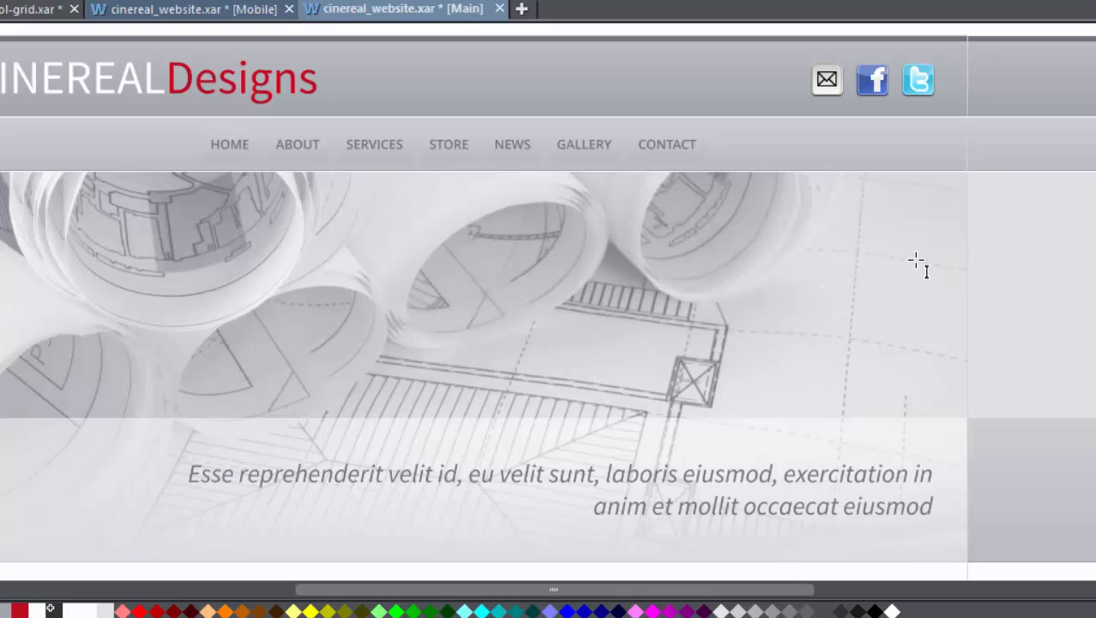
Step: Look over the header of the Main variant of cinereal_website.xar and switch to its Mobile variant
scroll(908, 223, "down", 1)
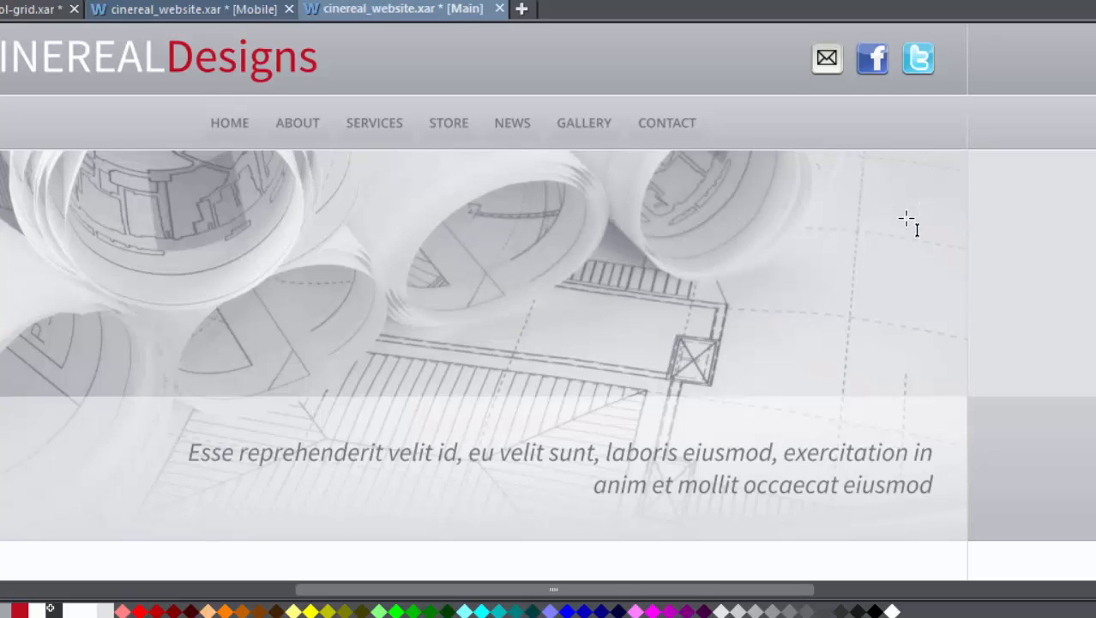
scroll(908, 222, "up", 2)
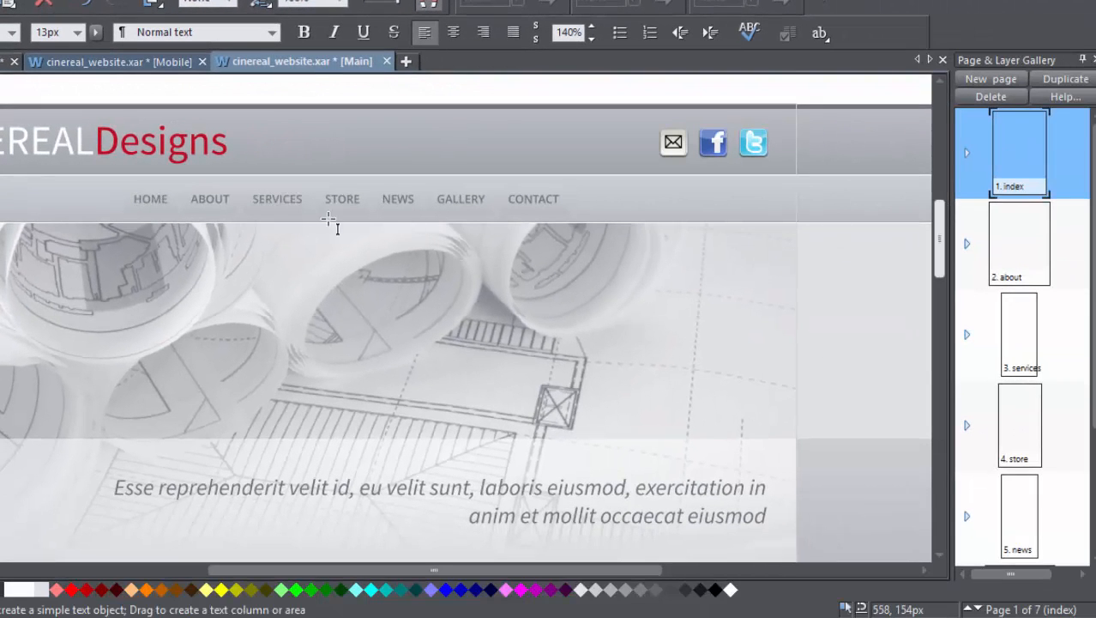
left_click(141, 63)
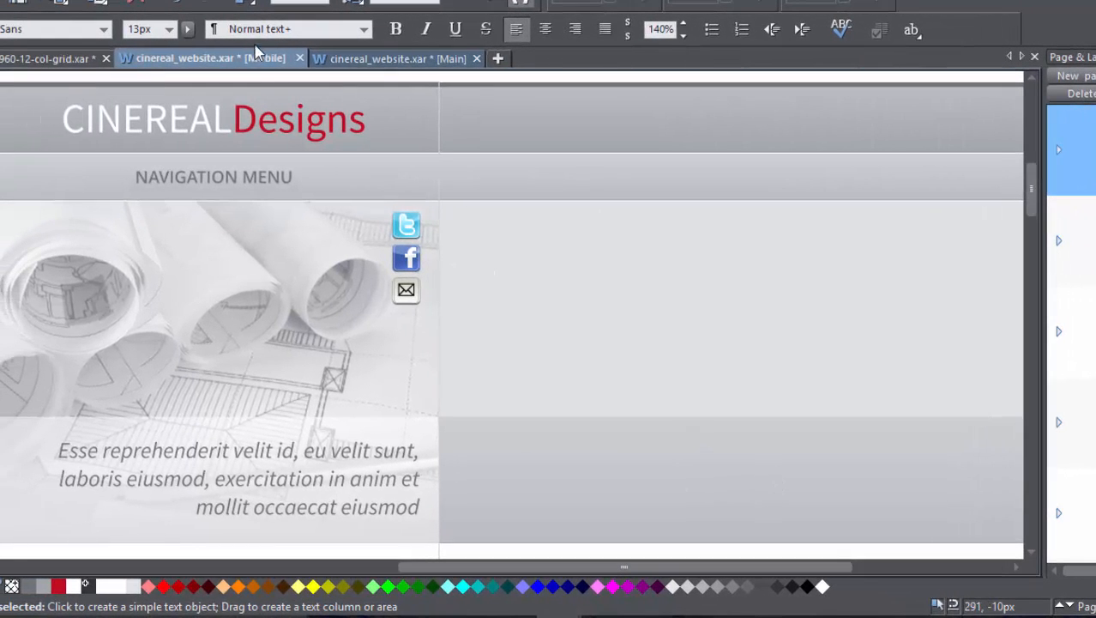
Step: Copy the navigation bar from the Main variant of cinereal_website.xar and paste it into 960-12-col-grid.xar
left_click(62, 61)
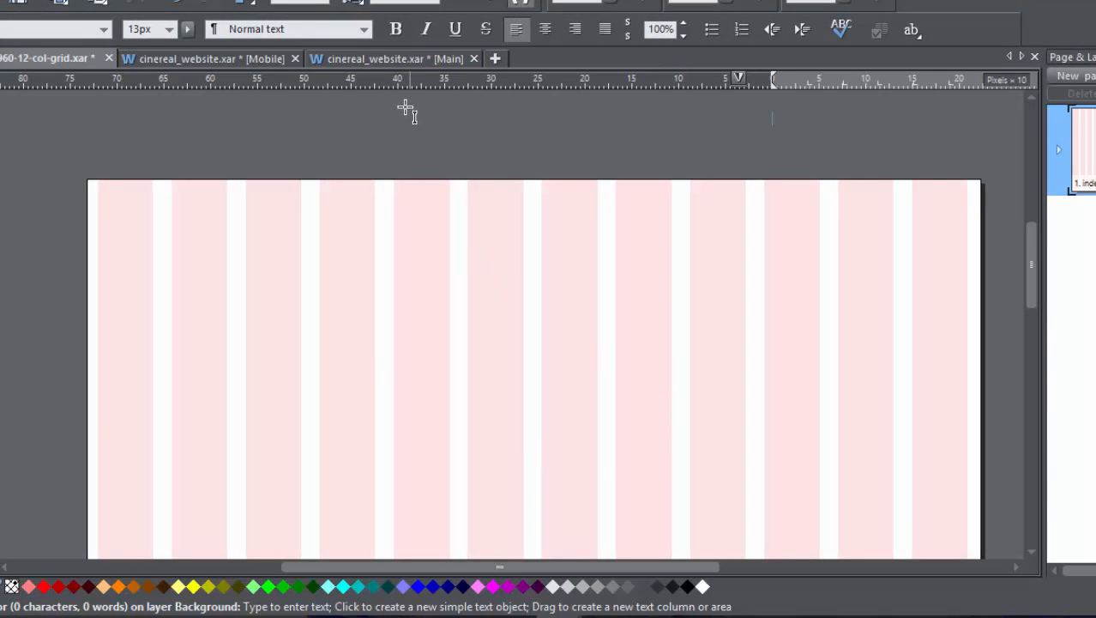
left_click(413, 58)
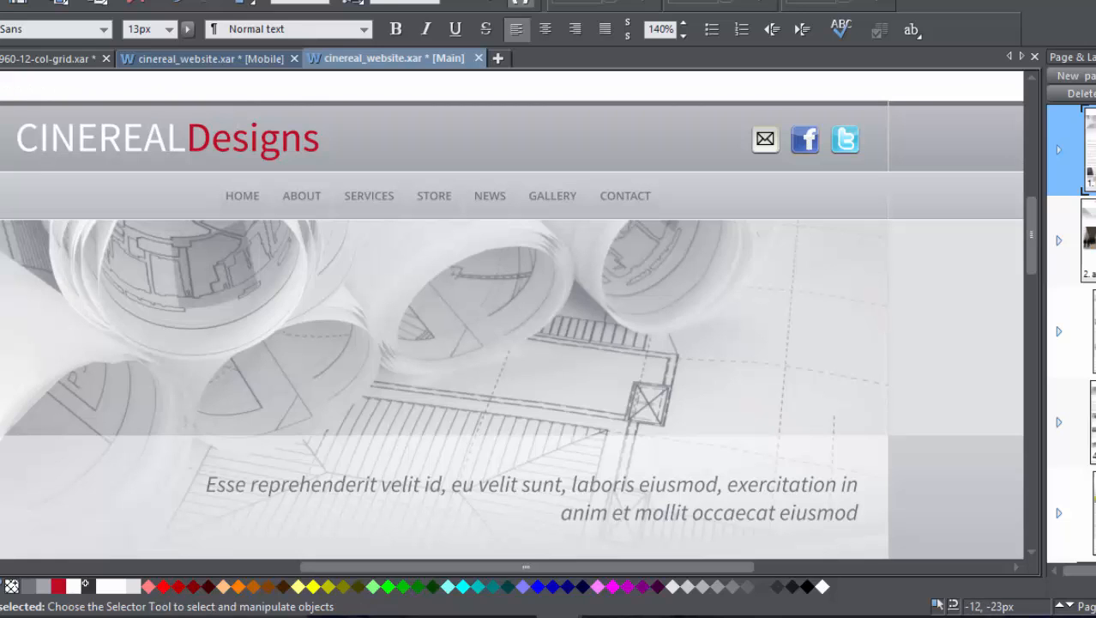
left_click(0, 83)
left_click_drag(136, 80, 731, 253)
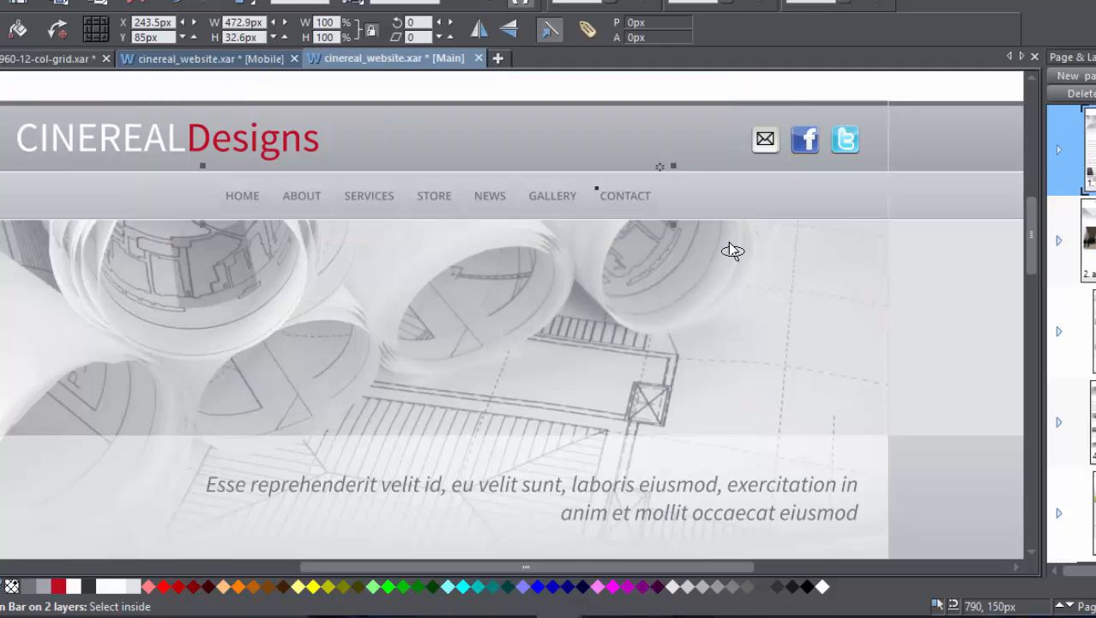
left_click(68, 59)
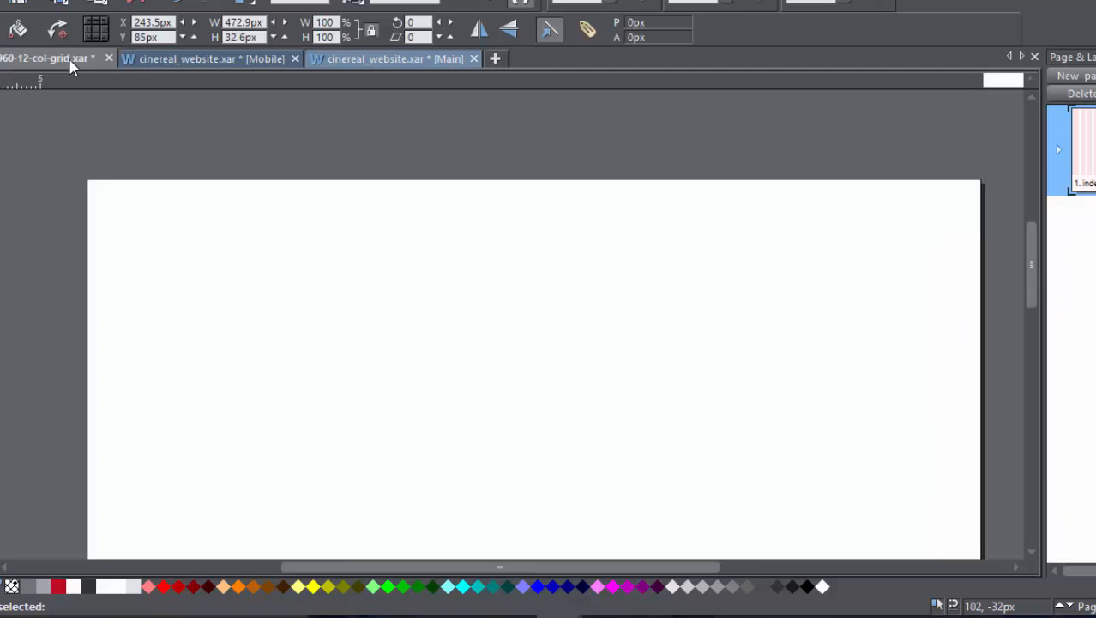
key("ctrl+v")
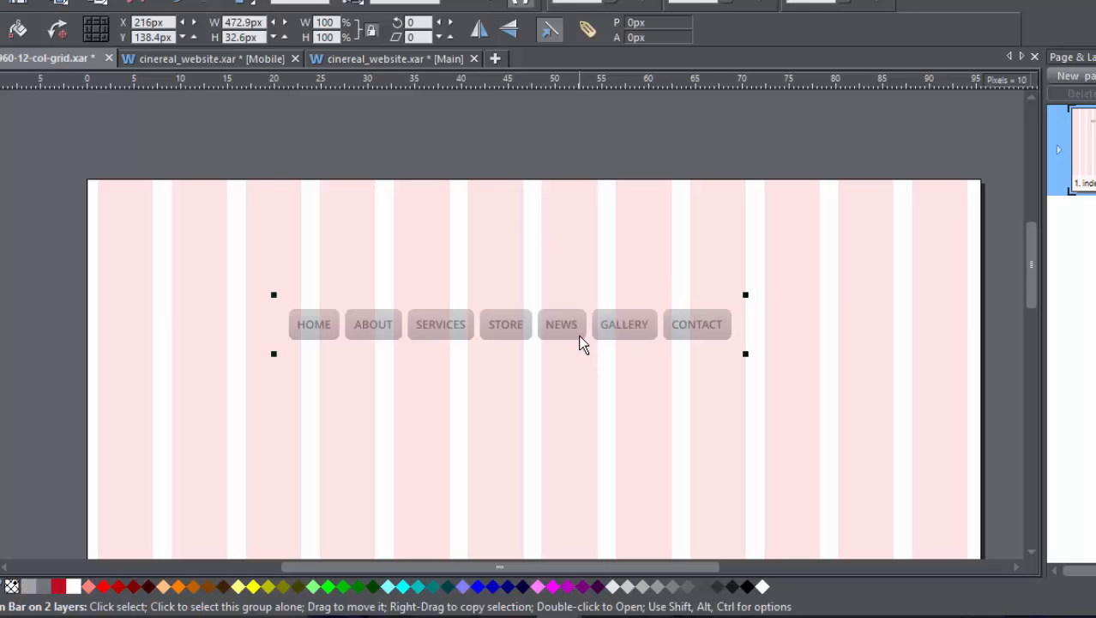
left_click_drag(581, 333, 563, 352)
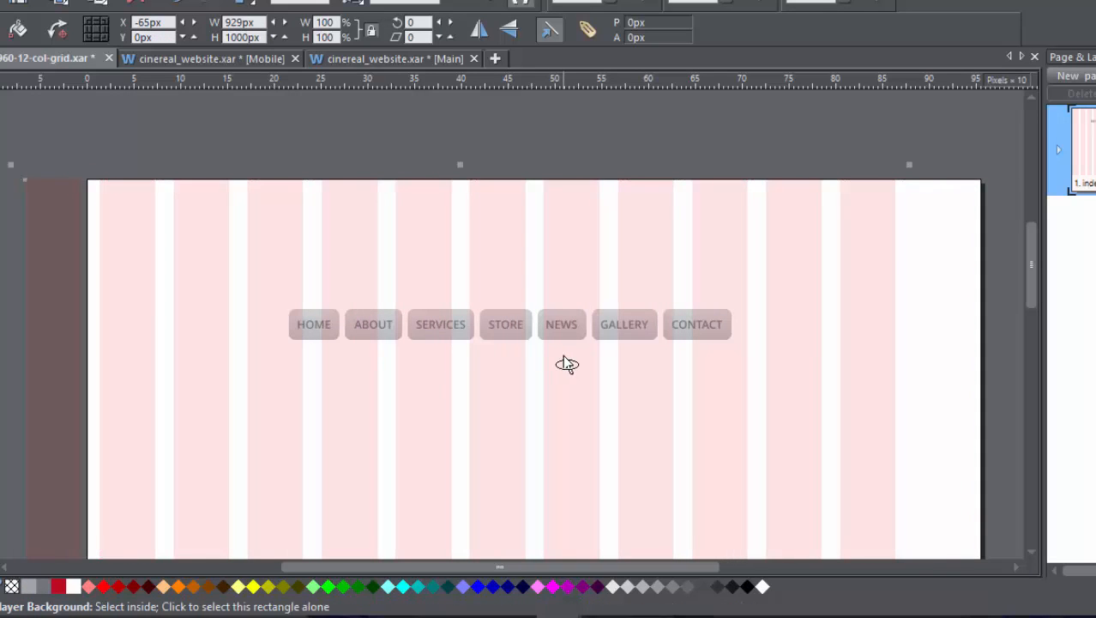
left_click(562, 355)
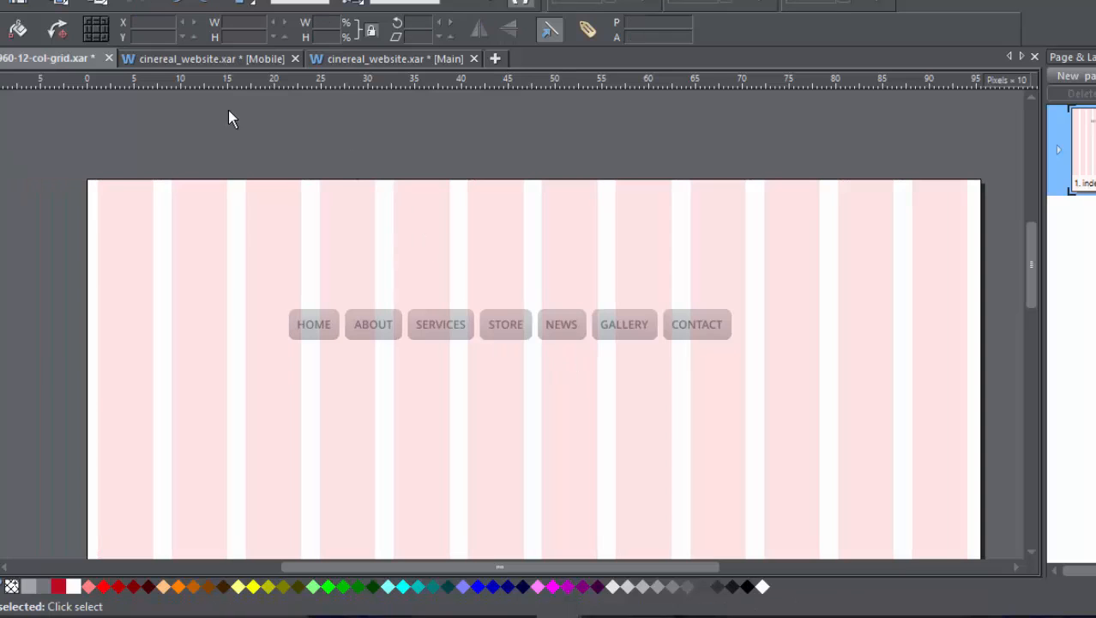
left_click_drag(226, 112, 649, 346)
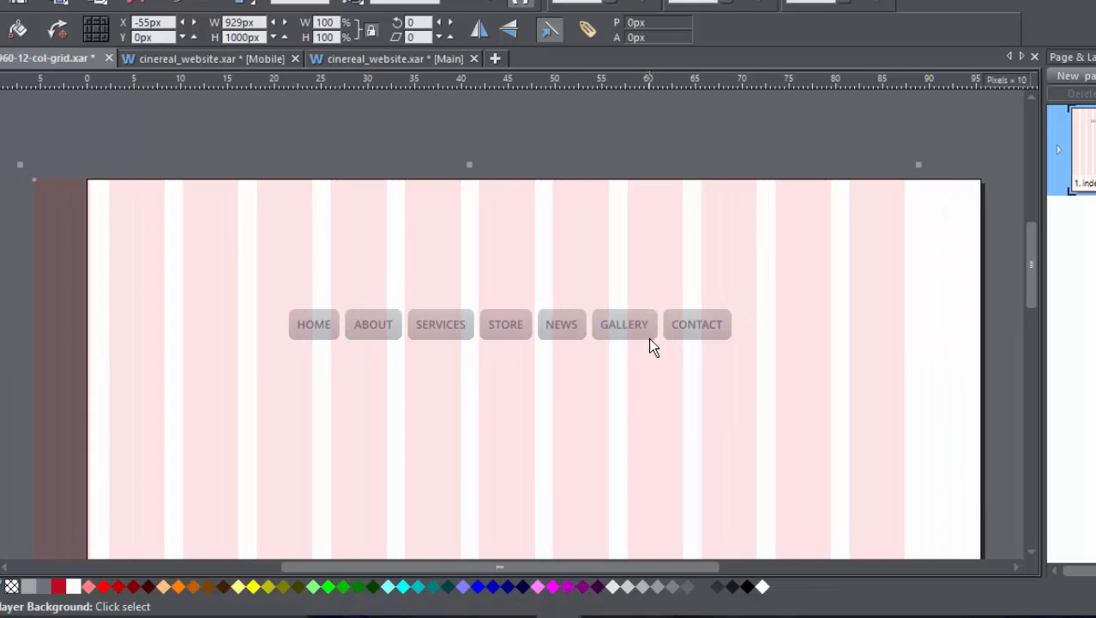
key("ctrl+z")
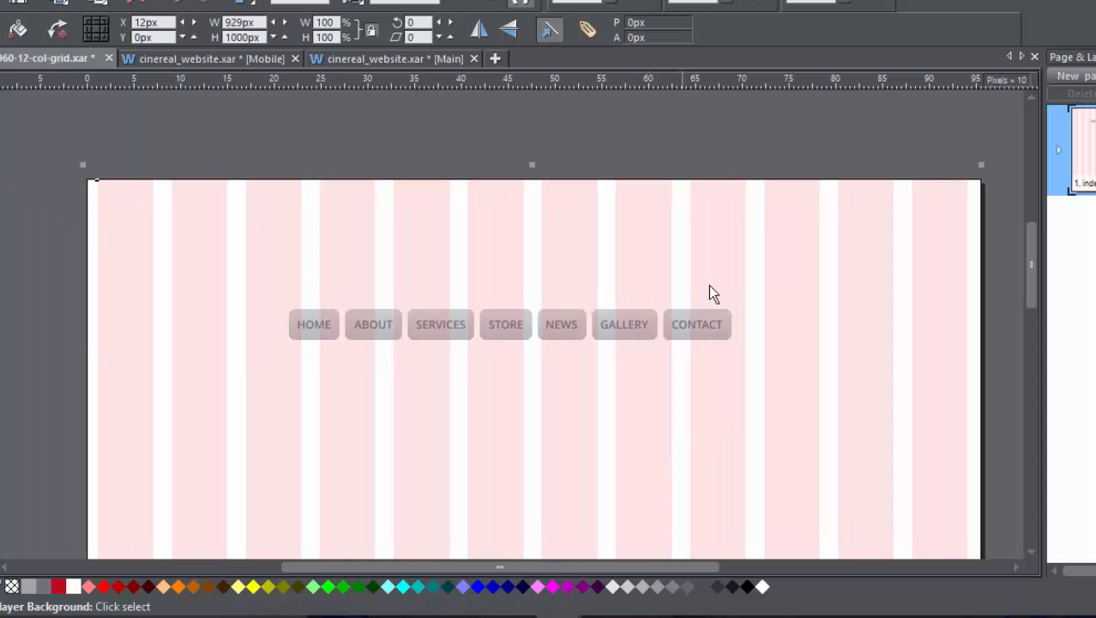
left_click(763, 139)
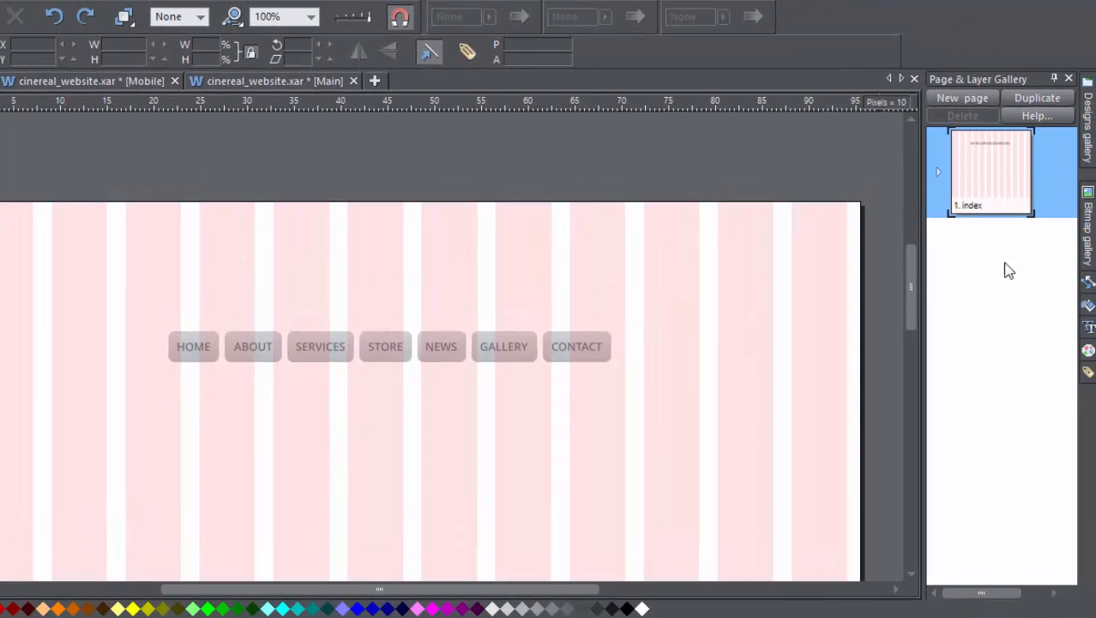
Step: Switch the Page & Layer Gallery to layer mode and lock the Background layer of the index page
right_click(1043, 204)
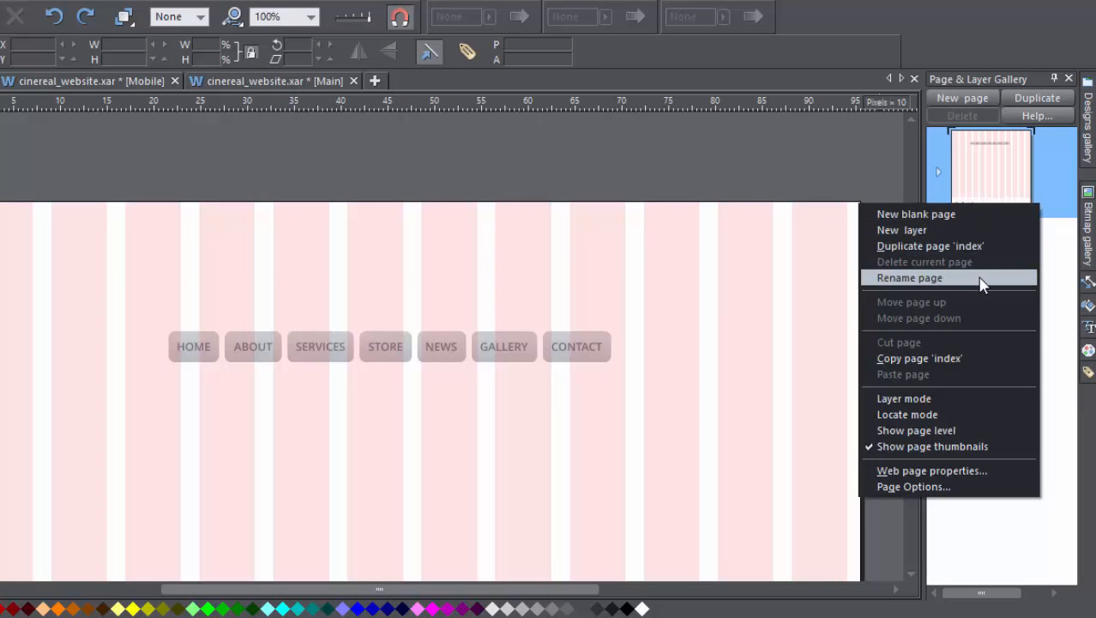
left_click(990, 400)
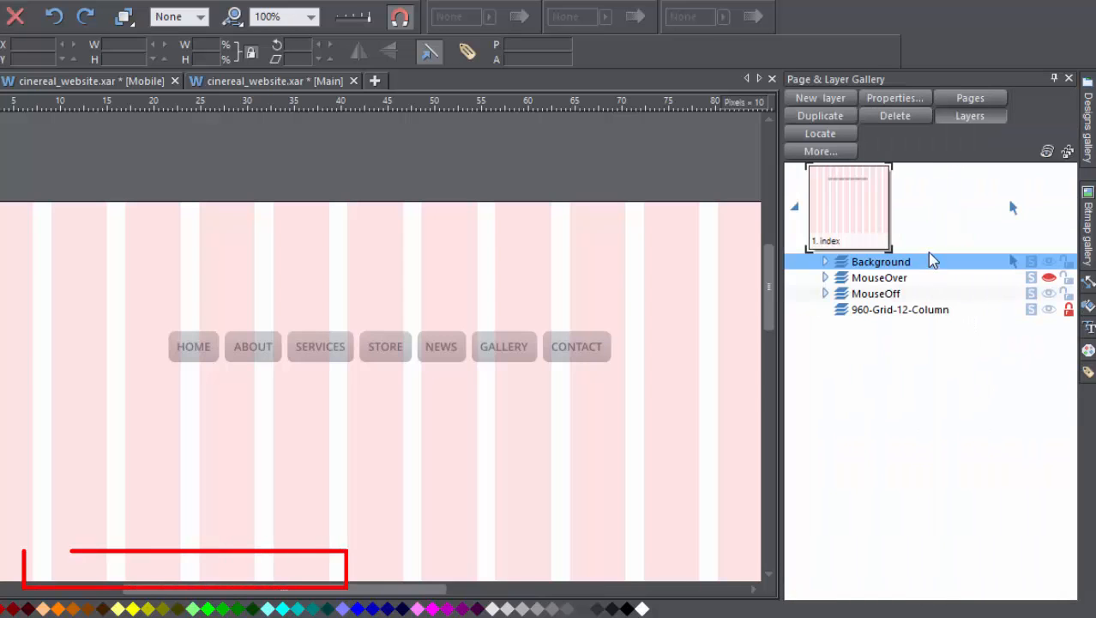
left_click(663, 245)
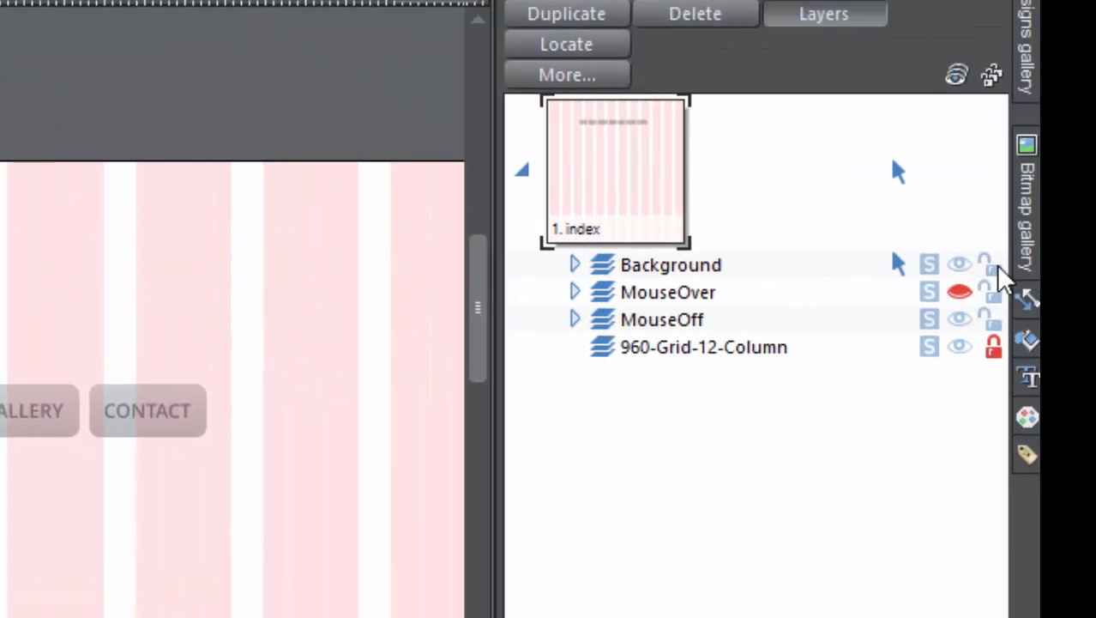
left_click(995, 264)
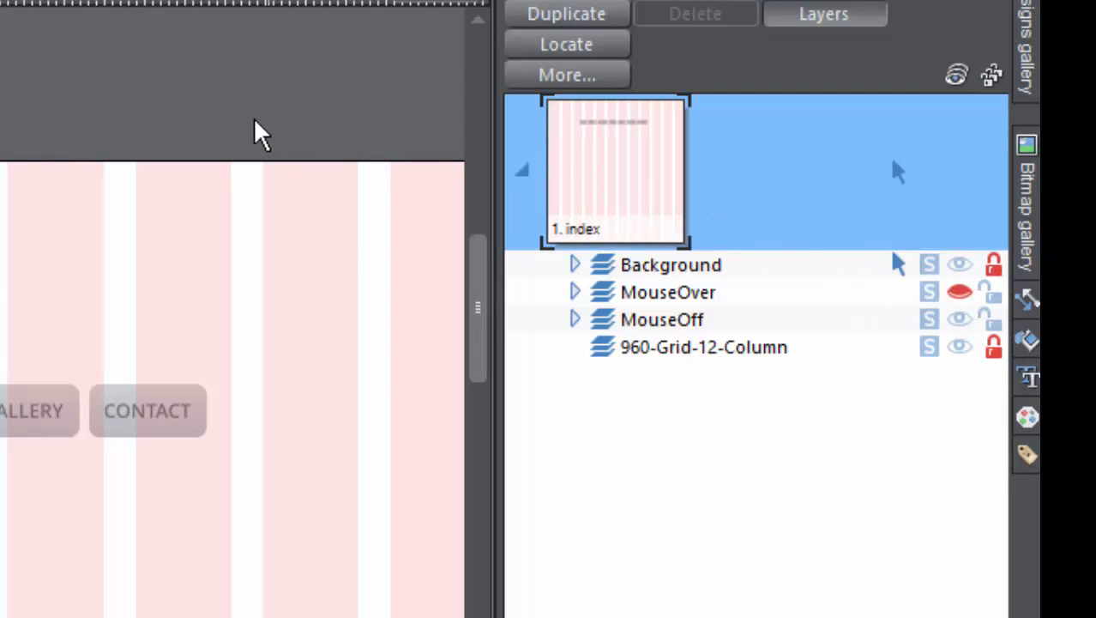
Step: Select the whole navigation bar on the grid page and move it slightly up and close to the page's left edge
left_click(53, 414)
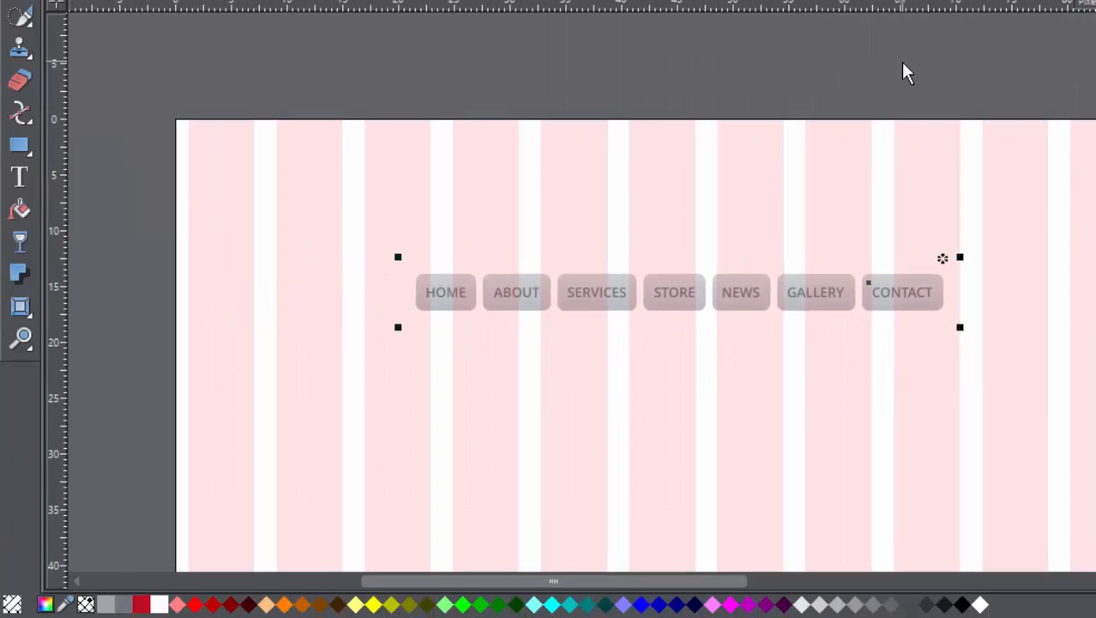
left_click(903, 63)
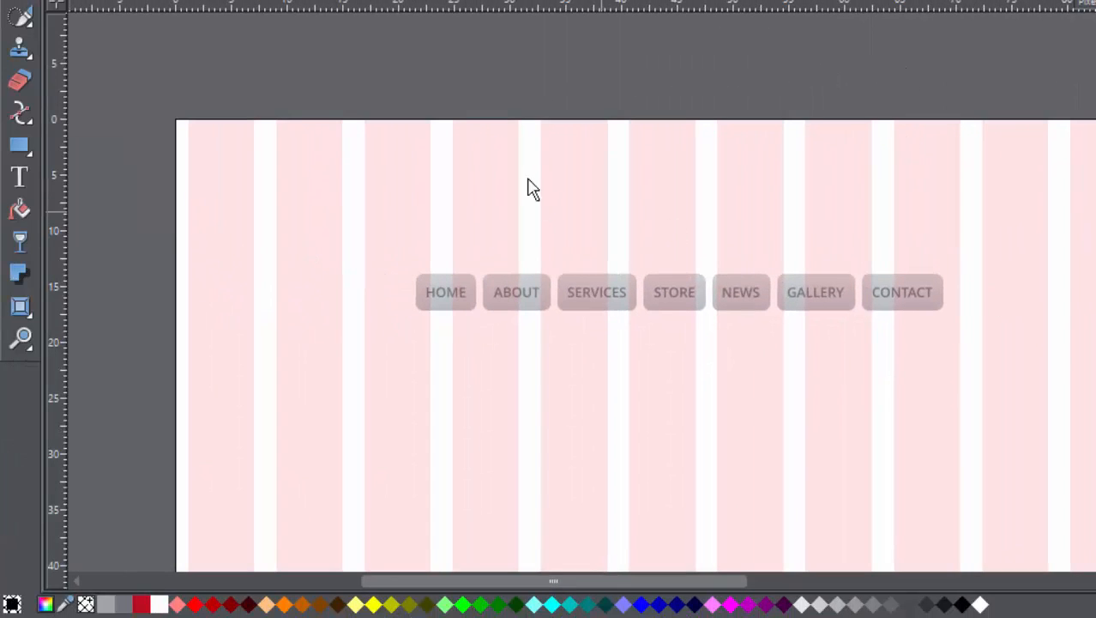
left_click_drag(363, 67, 1005, 424)
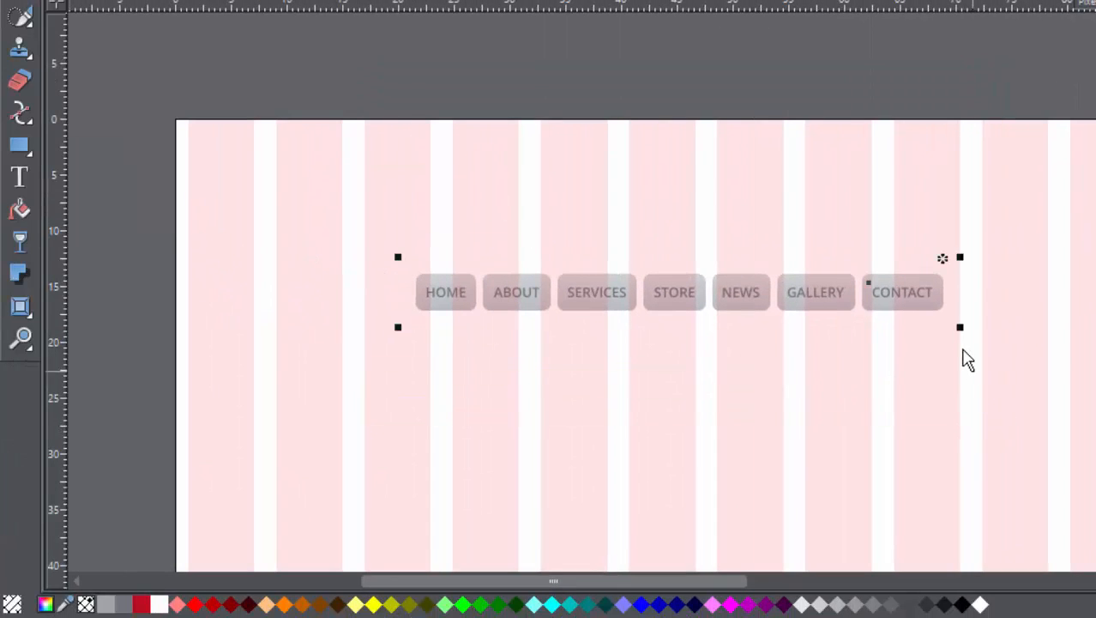
left_click_drag(932, 281, 733, 251)
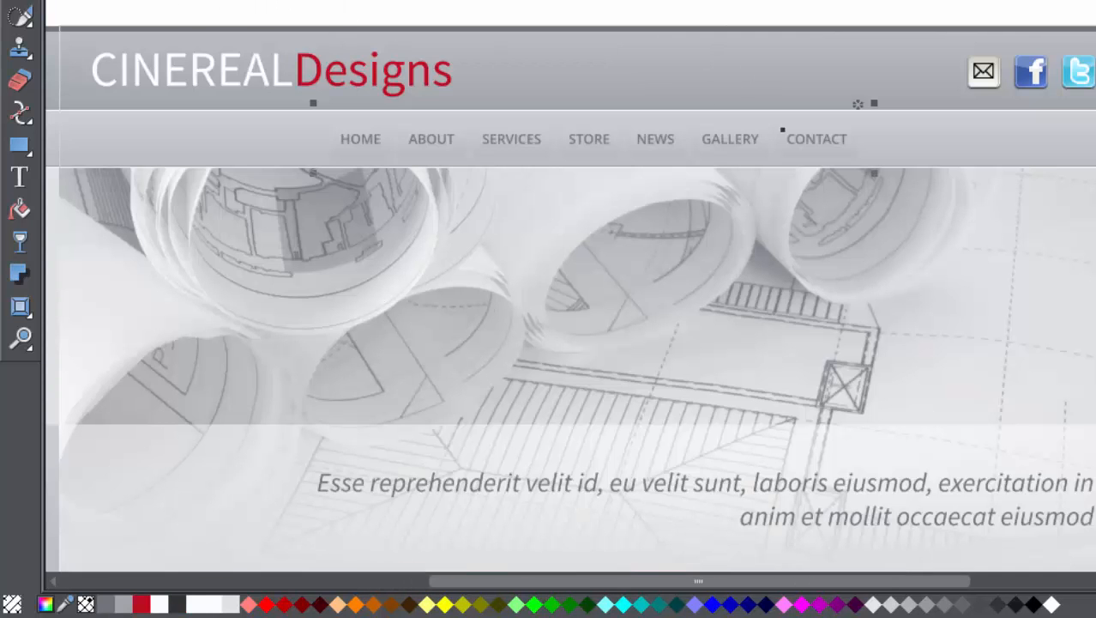
Step: Change Theme Color 2 in 960-12-col-grid.xar to the dark green 1f7f1f to recolor the navigation buttons
left_click(180, 8)
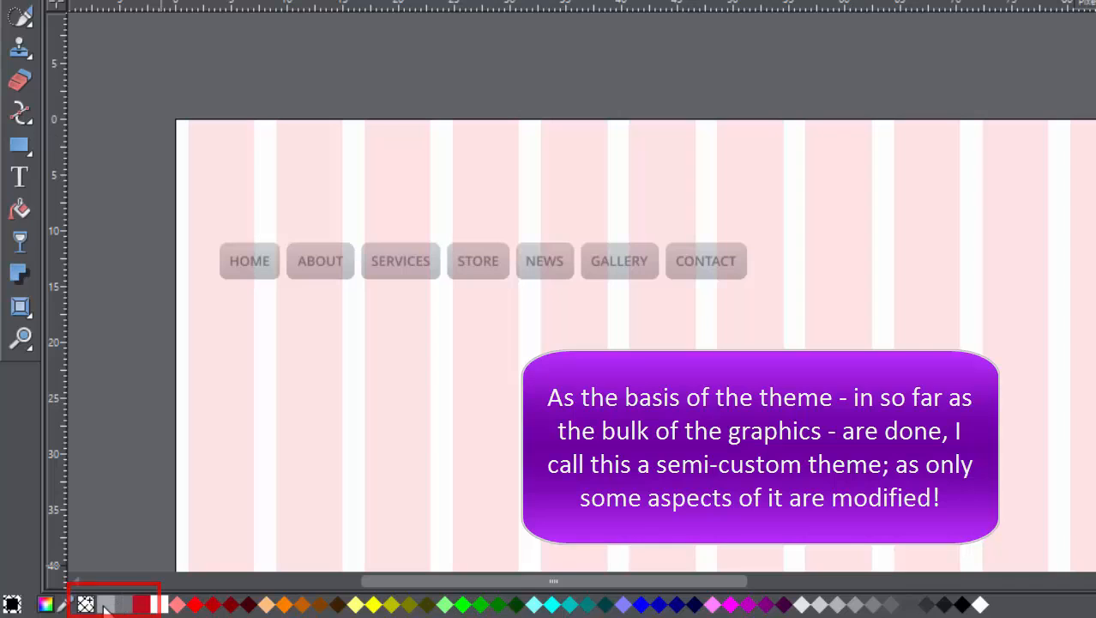
left_click(104, 607)
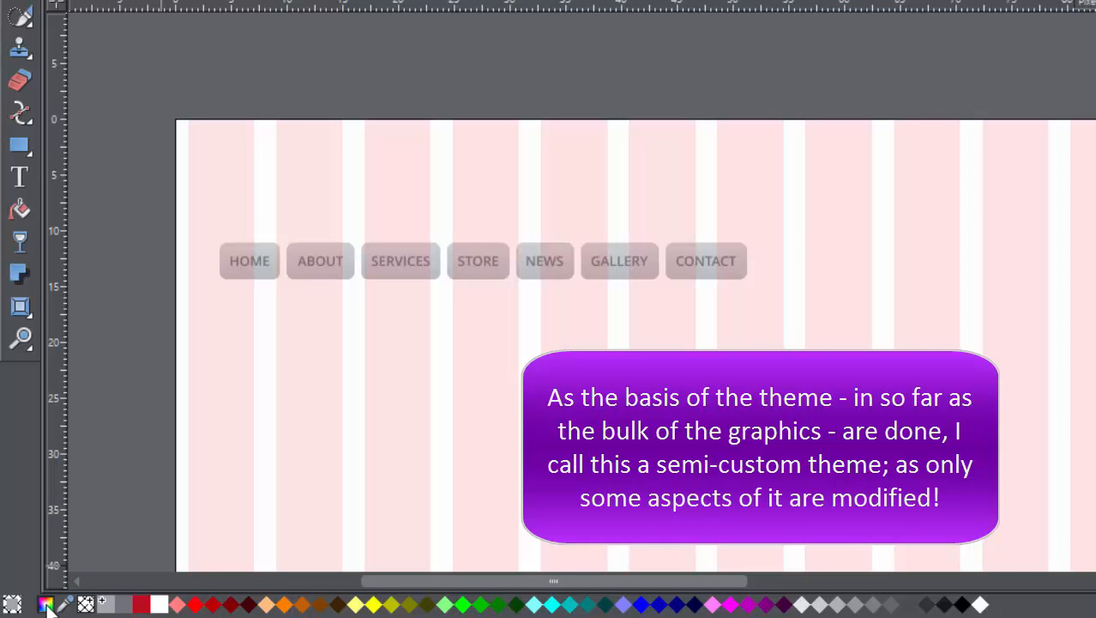
left_click(46, 604)
left_click(826, 55)
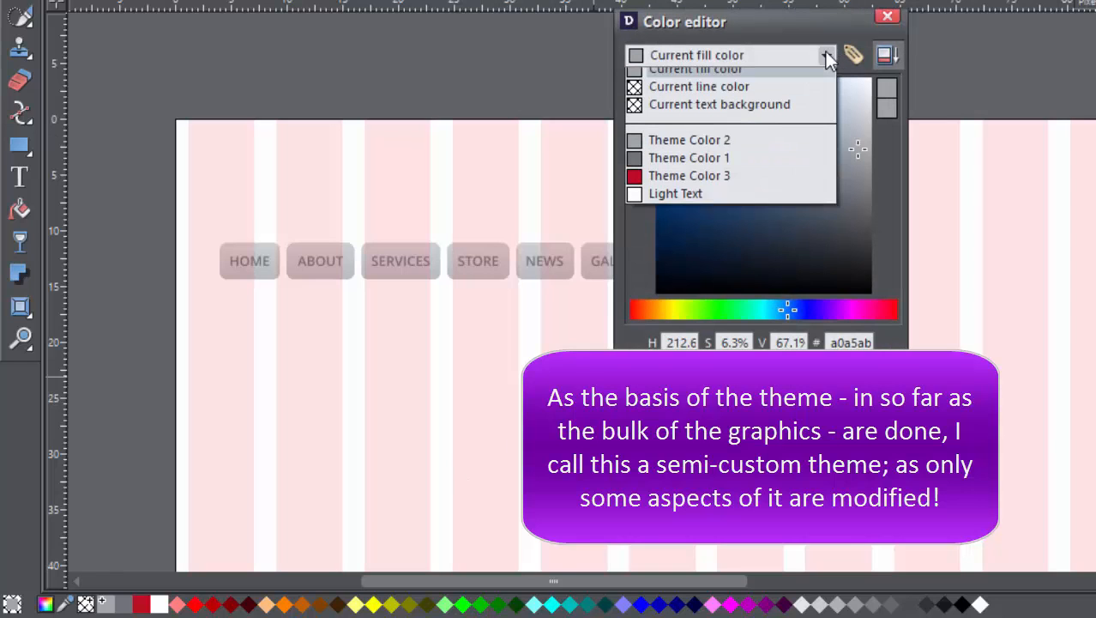
left_click(743, 141)
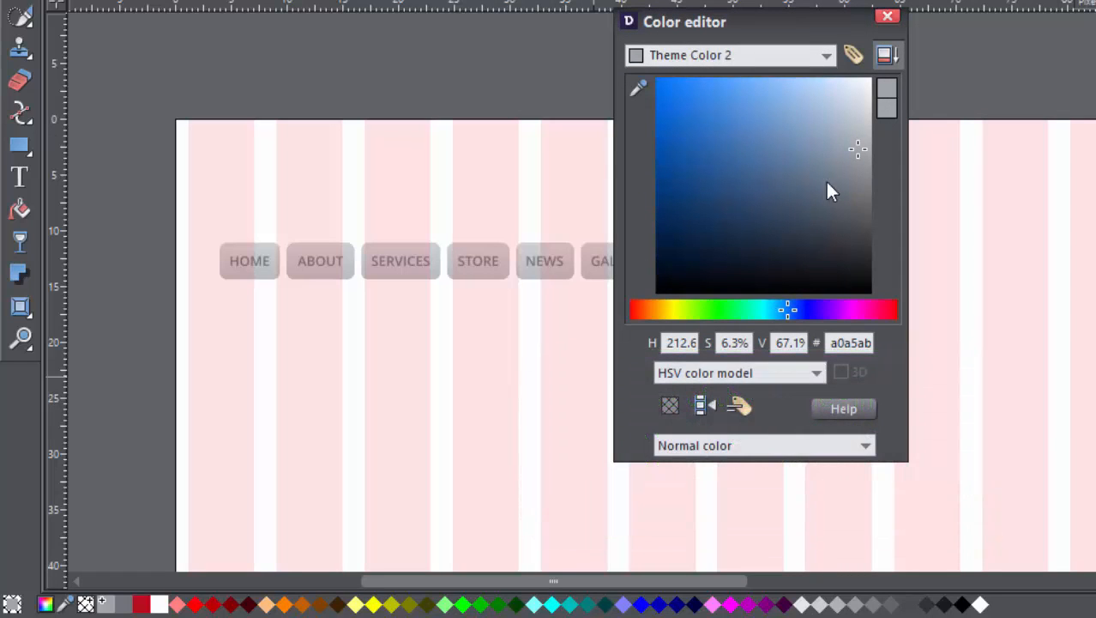
left_click(720, 308)
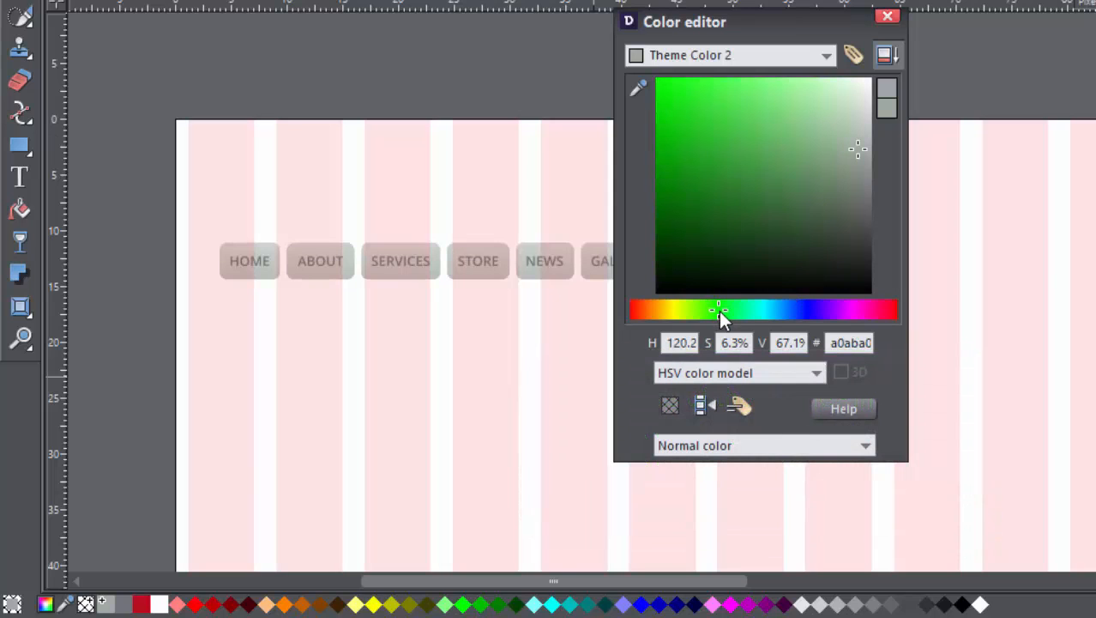
left_click(700, 143)
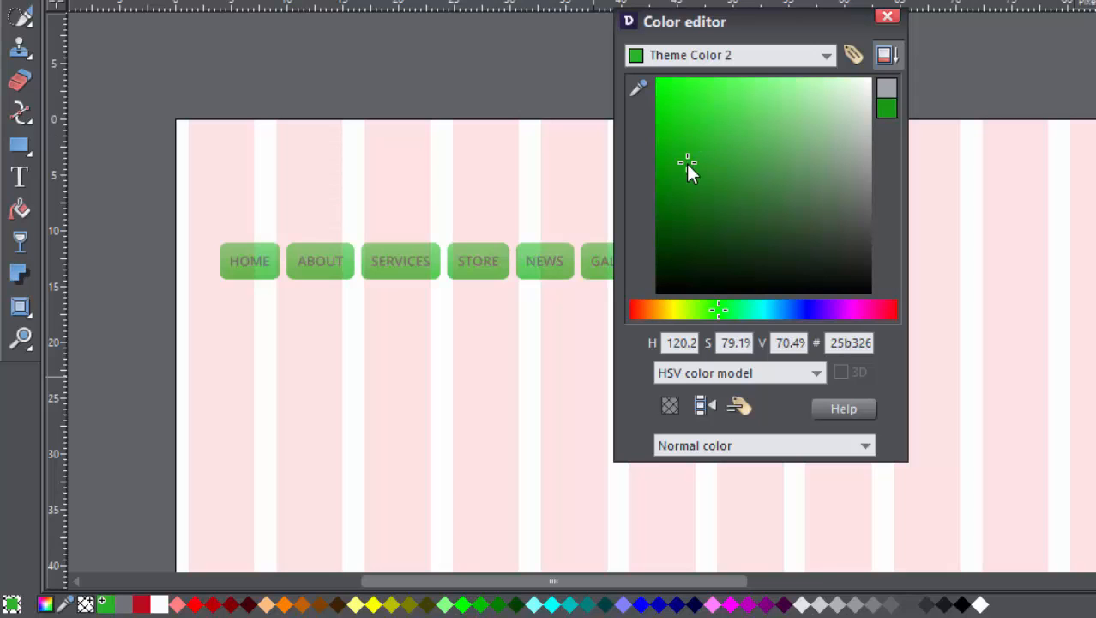
left_click(686, 161)
left_click(718, 111)
left_click(708, 187)
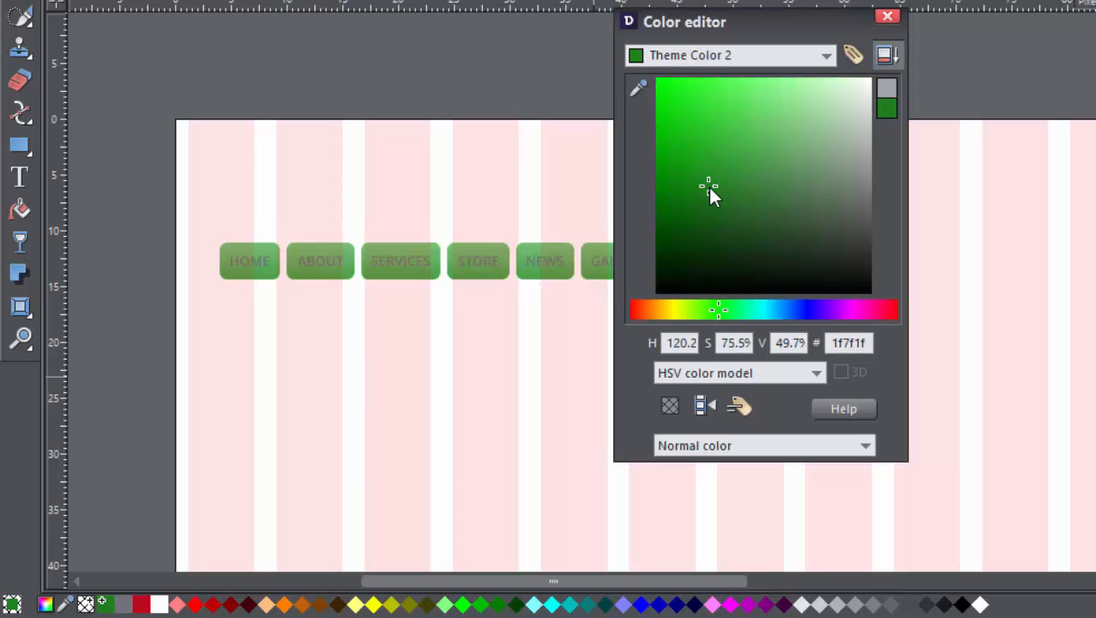
left_click(888, 17)
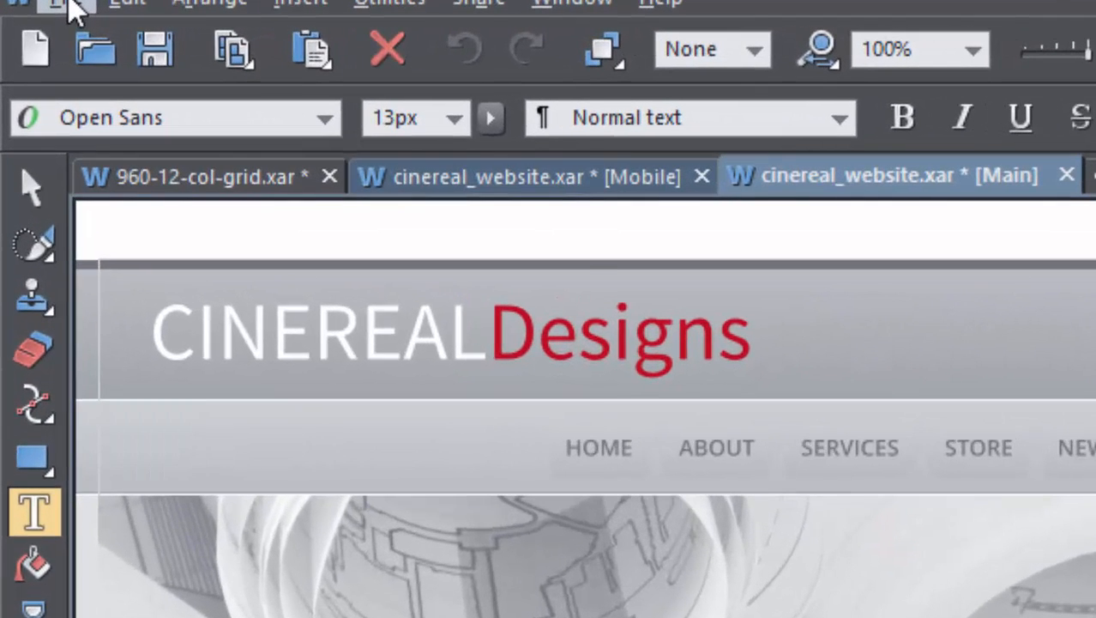
Step: View the website export dialog for the Main variant of cinereal_website.xar and cancel it without exporting
left_click(31, 19)
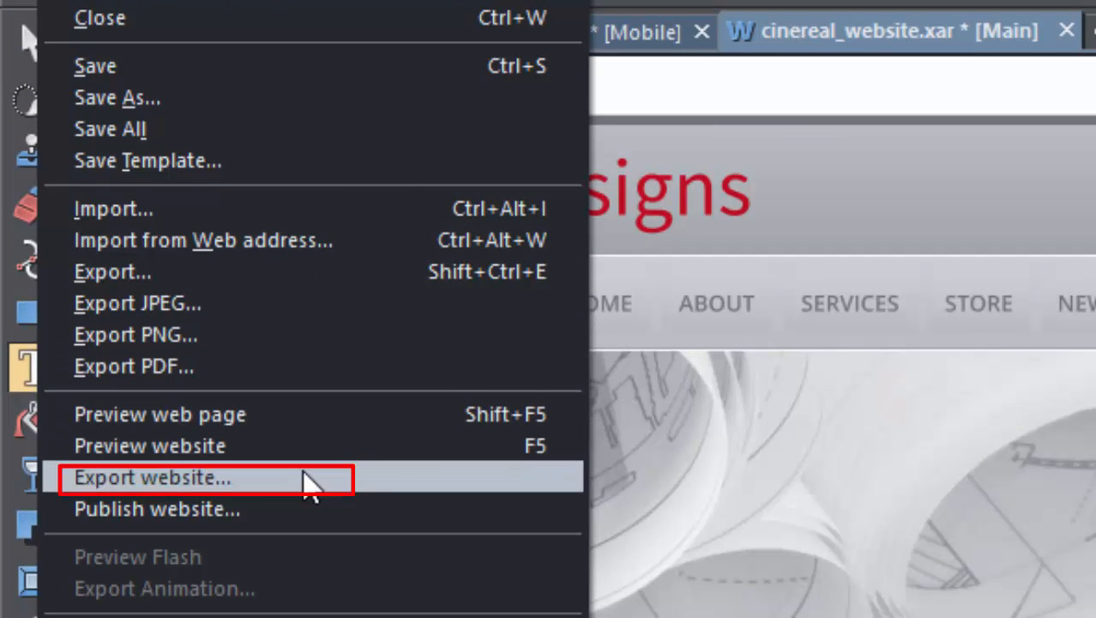
left_click(309, 483)
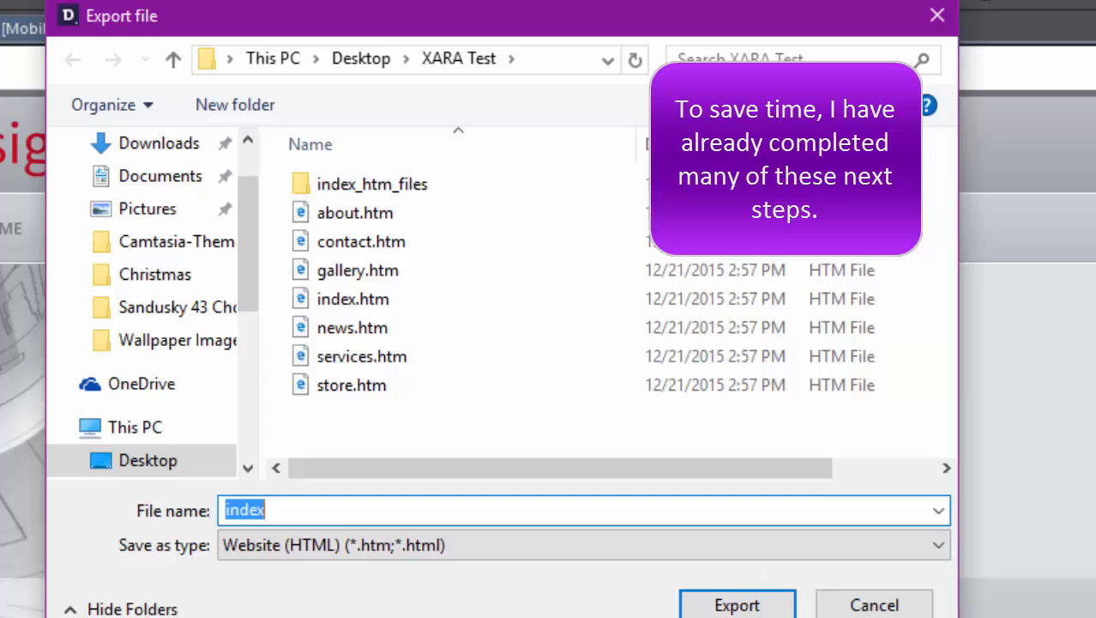
left_click(923, 601)
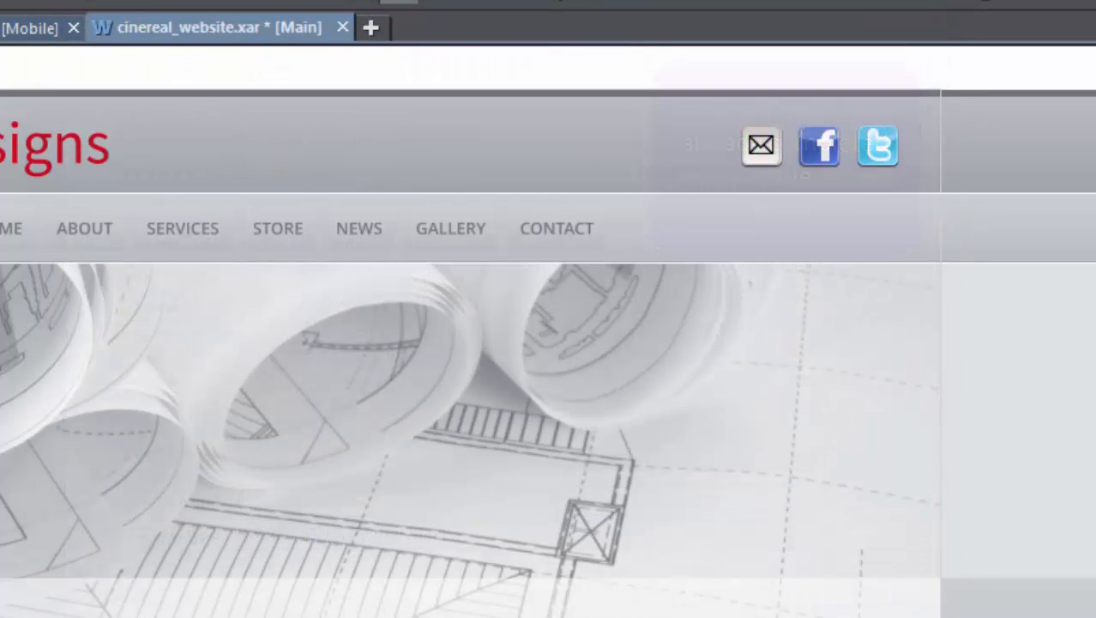
Step: Switch to the XARA Test folder in File Explorer, open index_htm_files and look through the exported website images
key("alt+Tab")
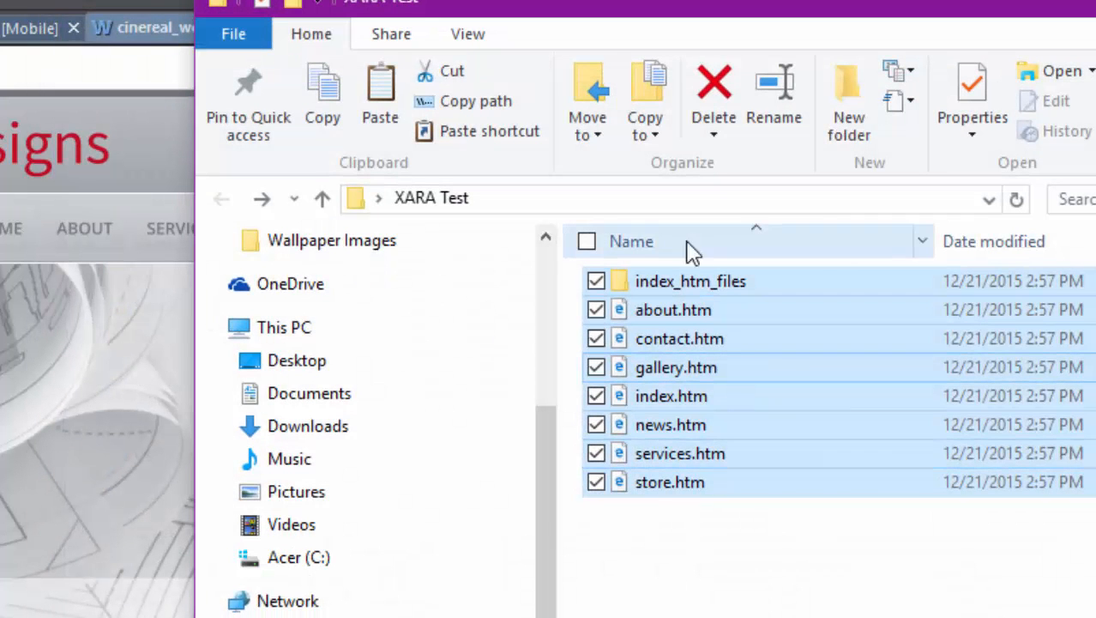
double_click(729, 283)
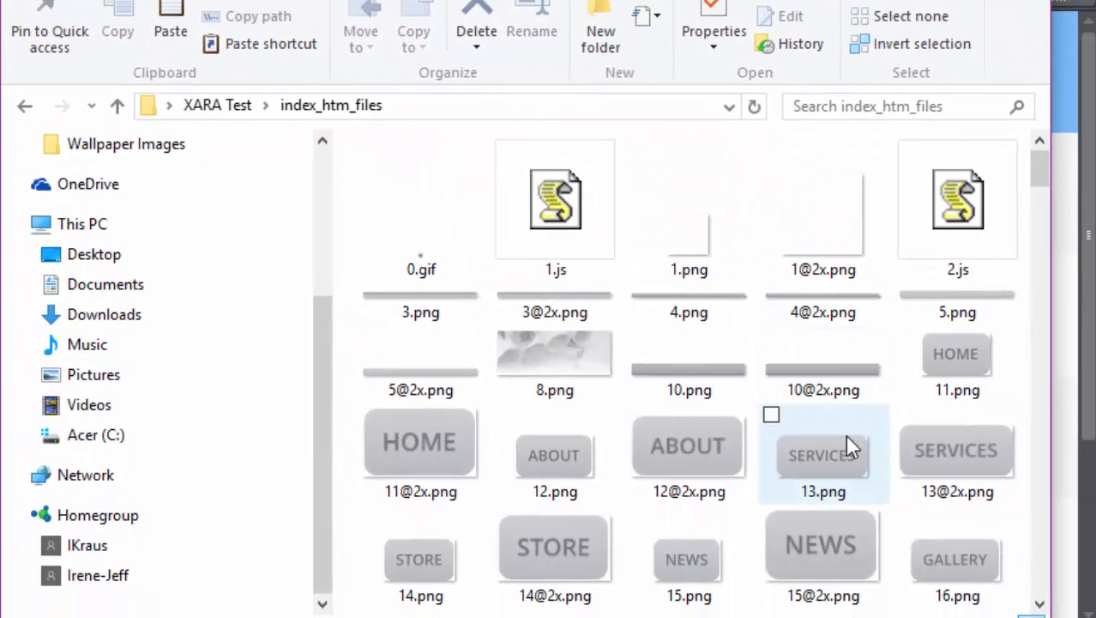
scroll(822, 459, "down", 3)
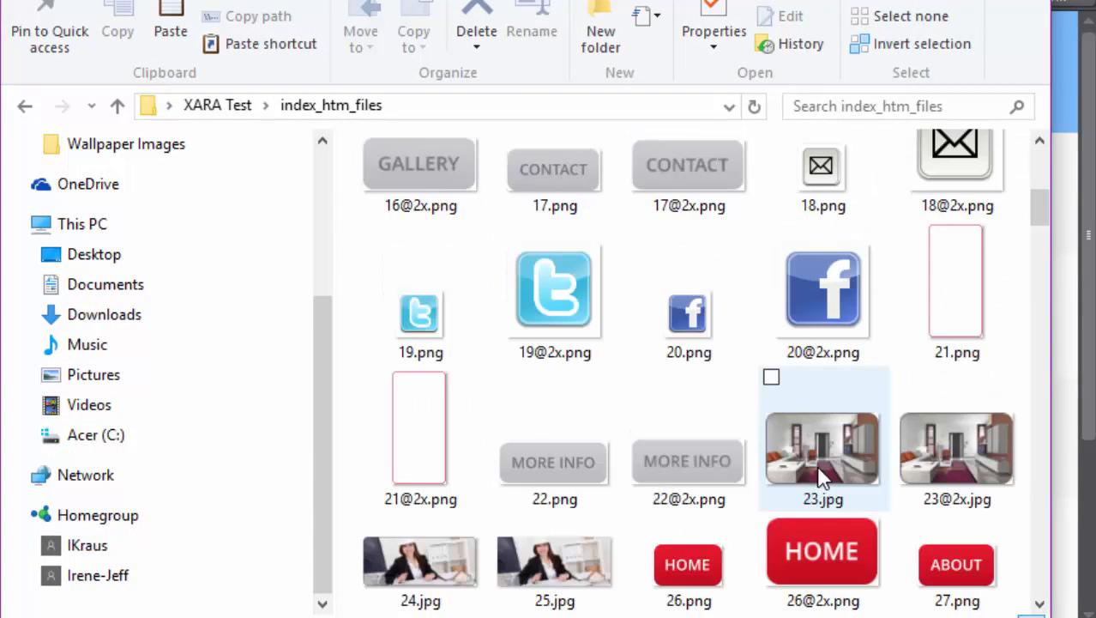
scroll(764, 382, "up", 4)
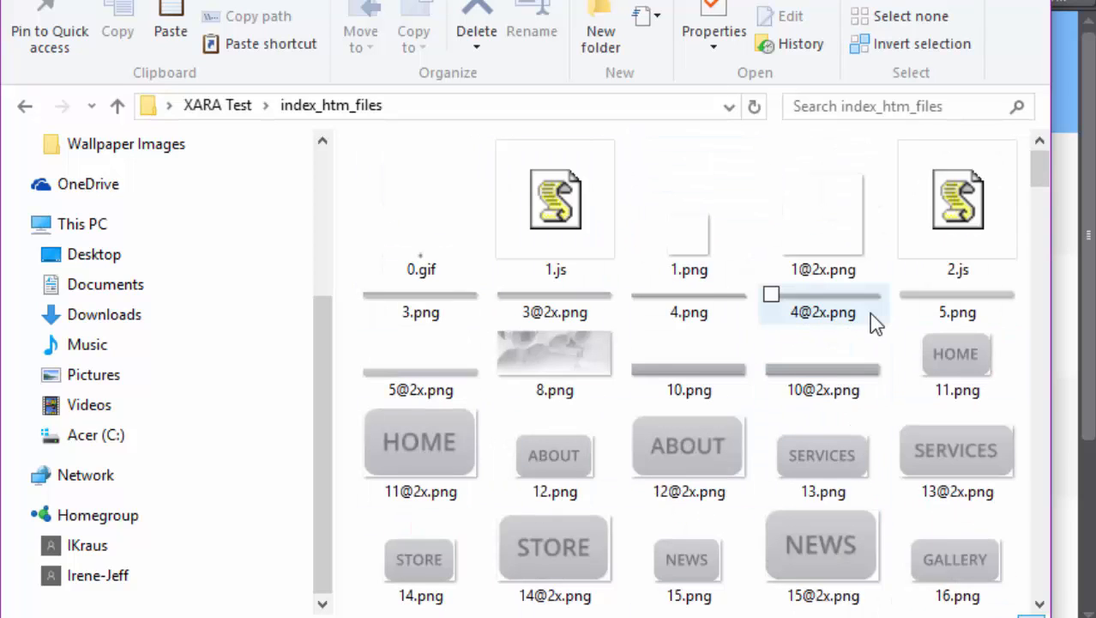
mouse_move(871, 314)
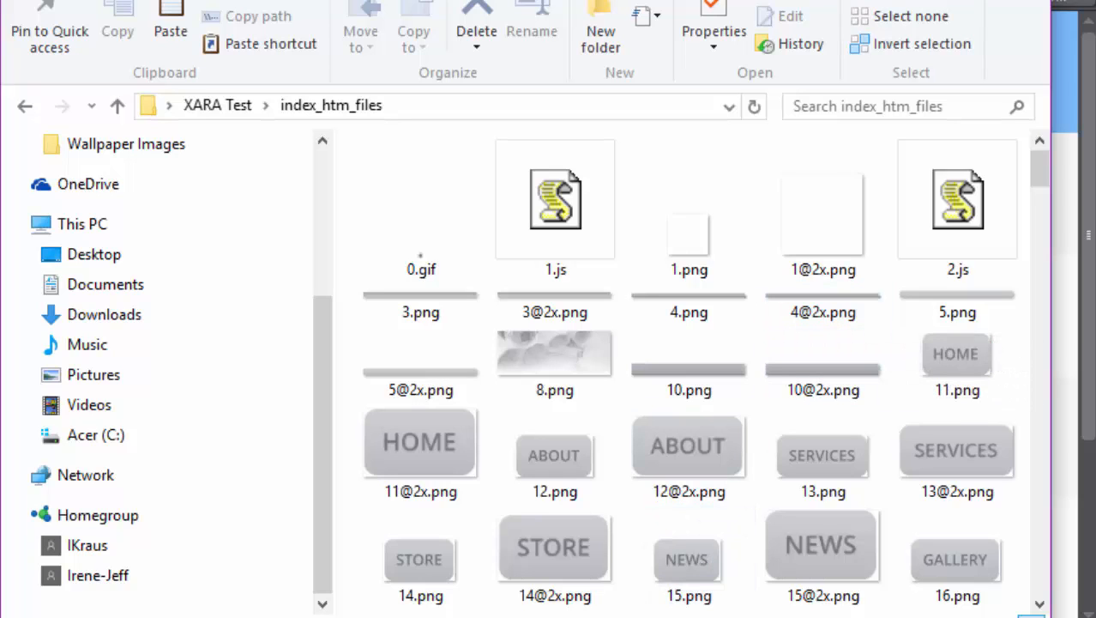
mouse_move(551, 617)
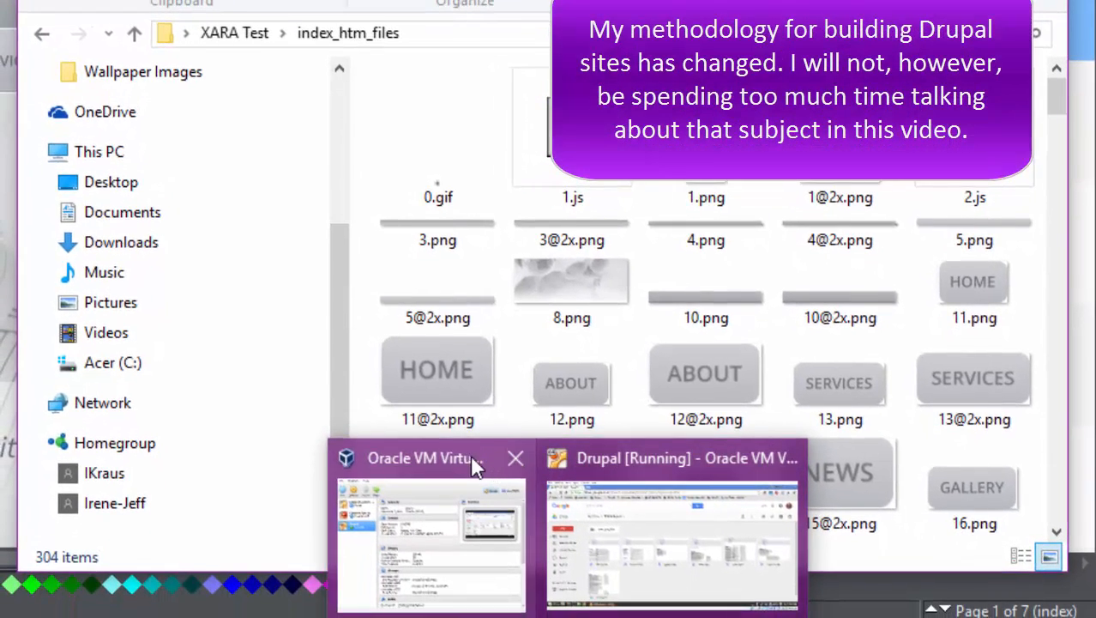
Step: Switch to VirtualBox Manager, bring up the running Drupal virtual machine, and view the XARA-Export folder and its index_htm_files subfolder in Google Drive
left_click(452, 527)
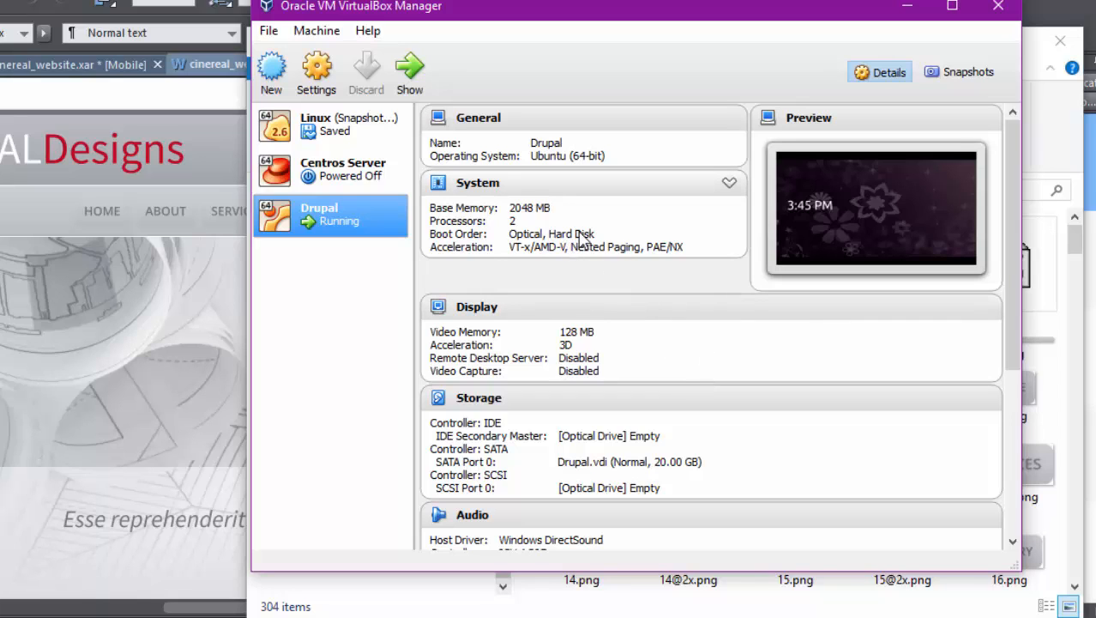
left_click(685, 617)
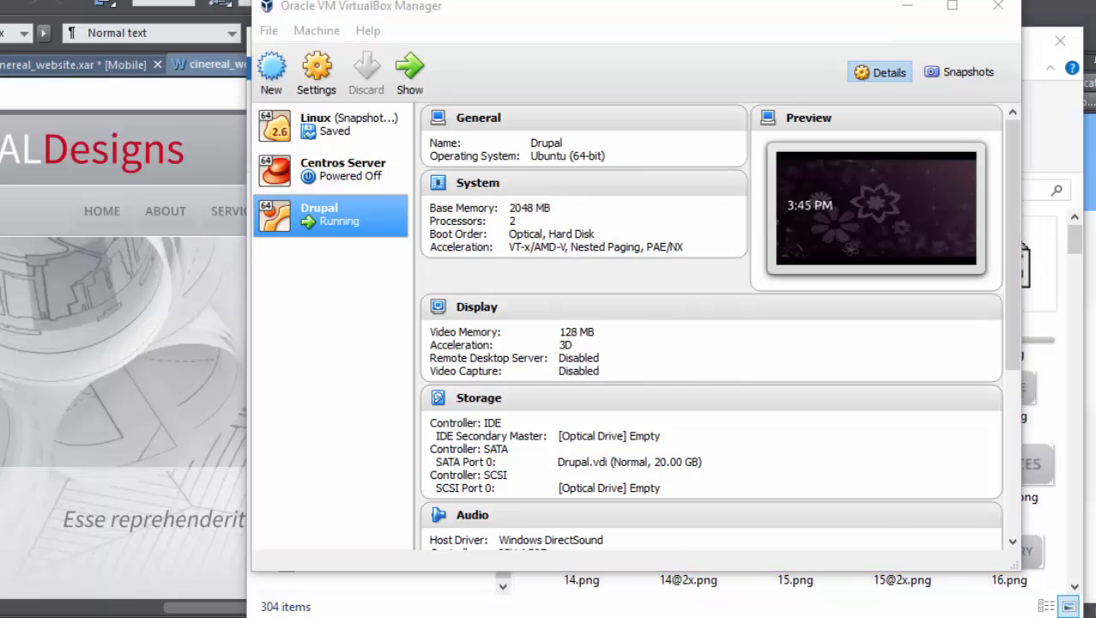
left_click(739, 546)
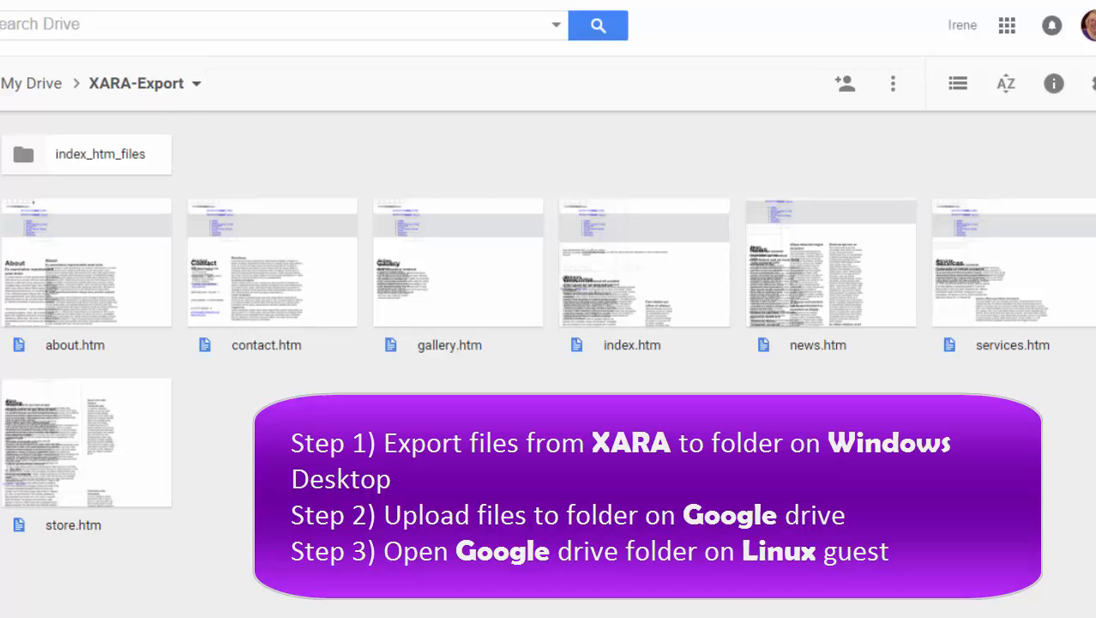
mouse_move(717, 598)
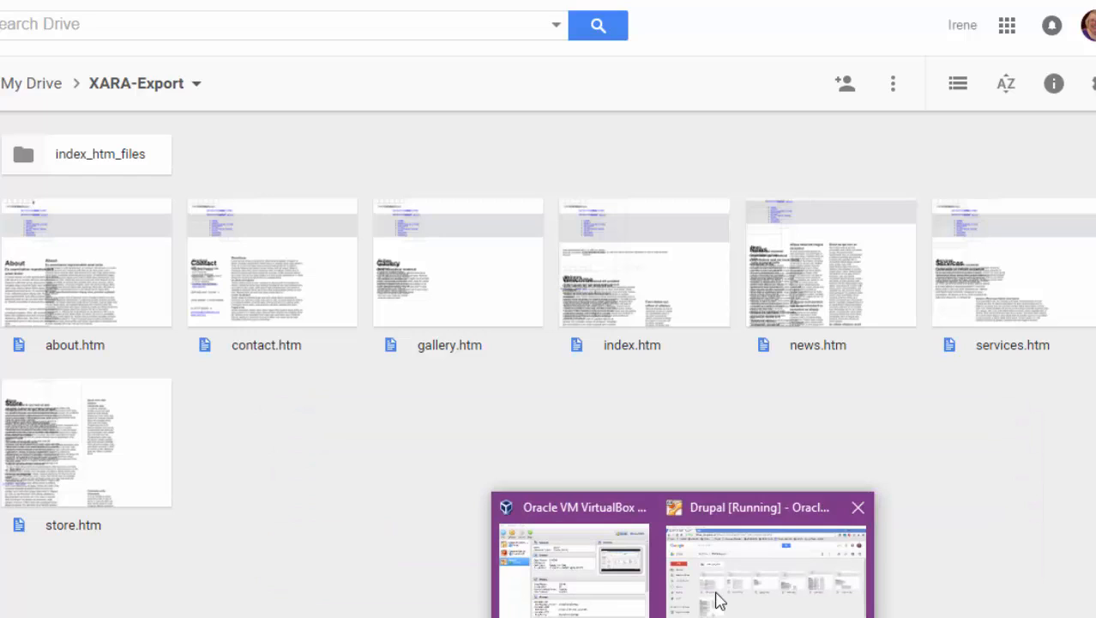
left_click(733, 522)
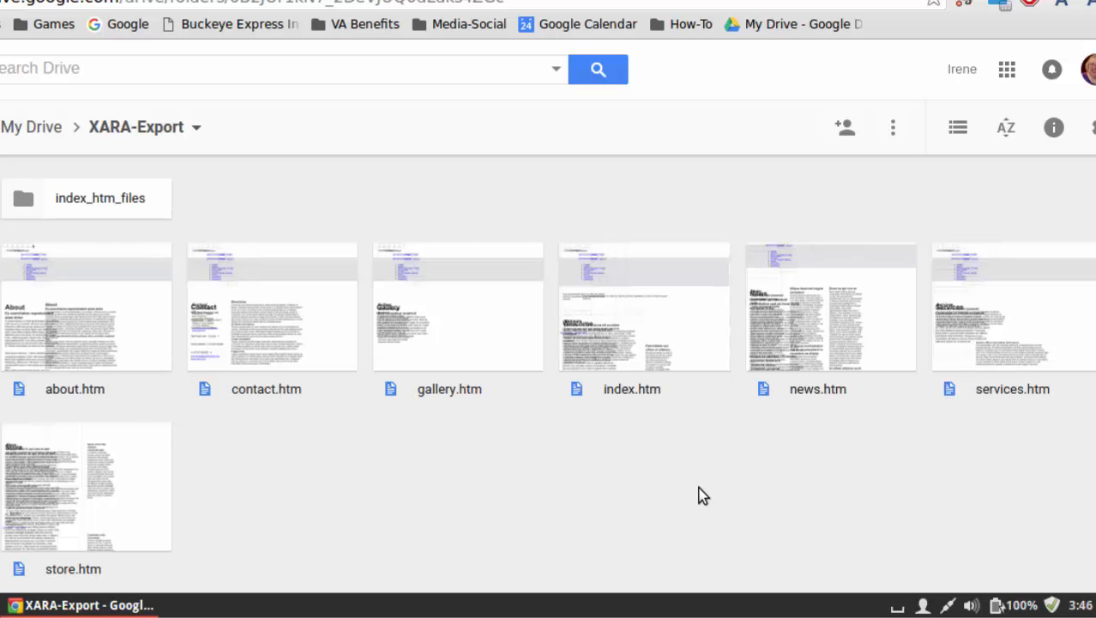
left_click(114, 189)
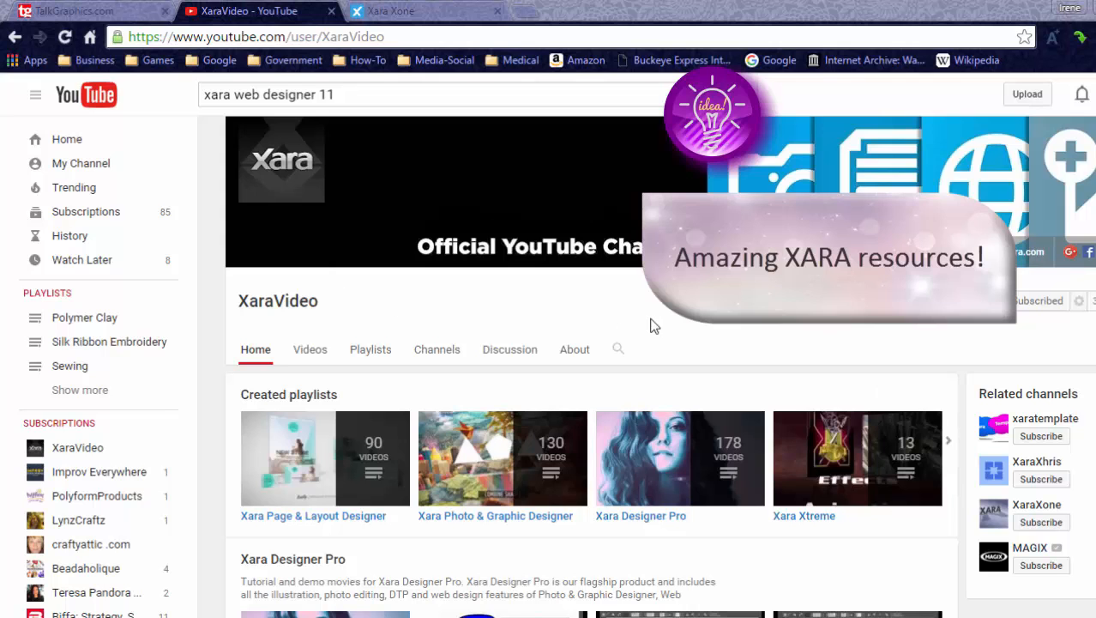
Step: Look over the Xara resource sites open in Chrome: Xara Xone, the XaraVideo YouTube channel and the TalkGraphics forum
left_click(394, 17)
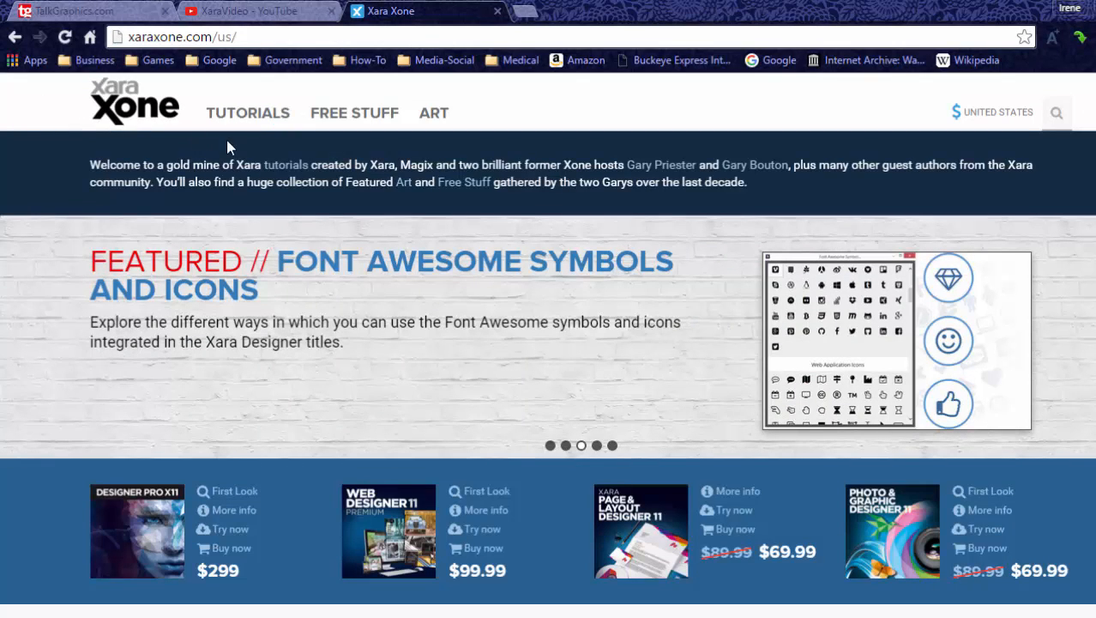
left_click(258, 12)
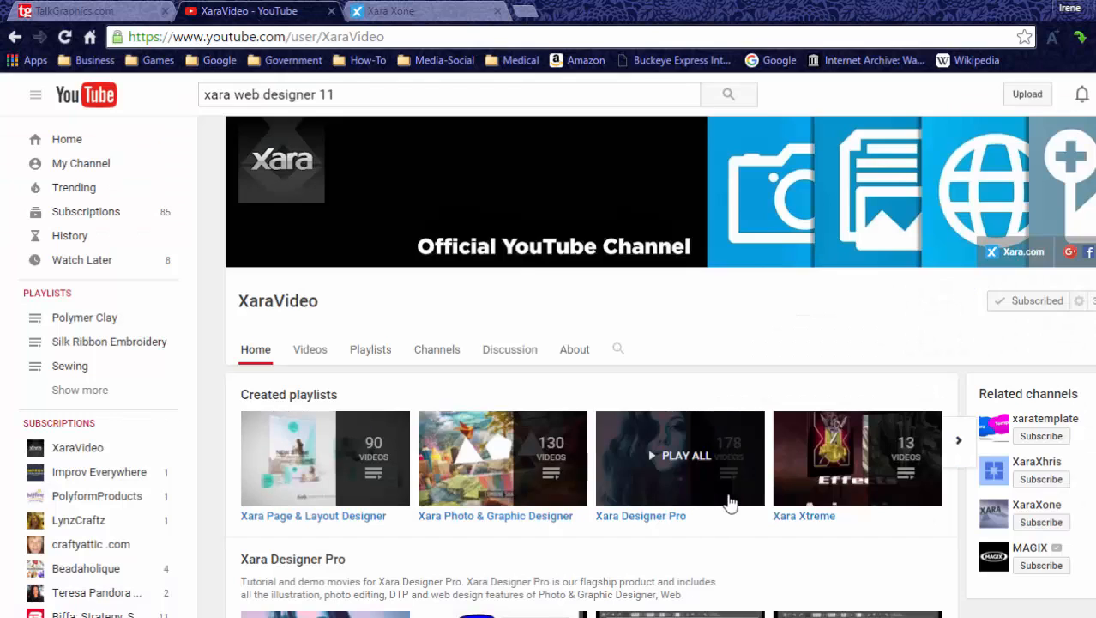
left_click(432, 17)
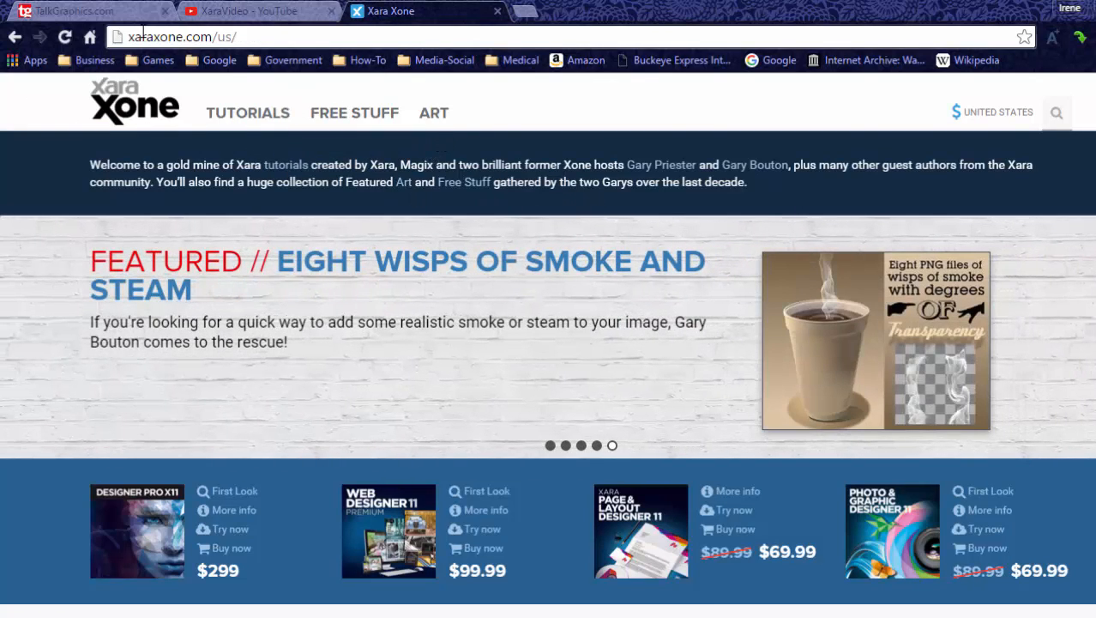
left_click(120, 13)
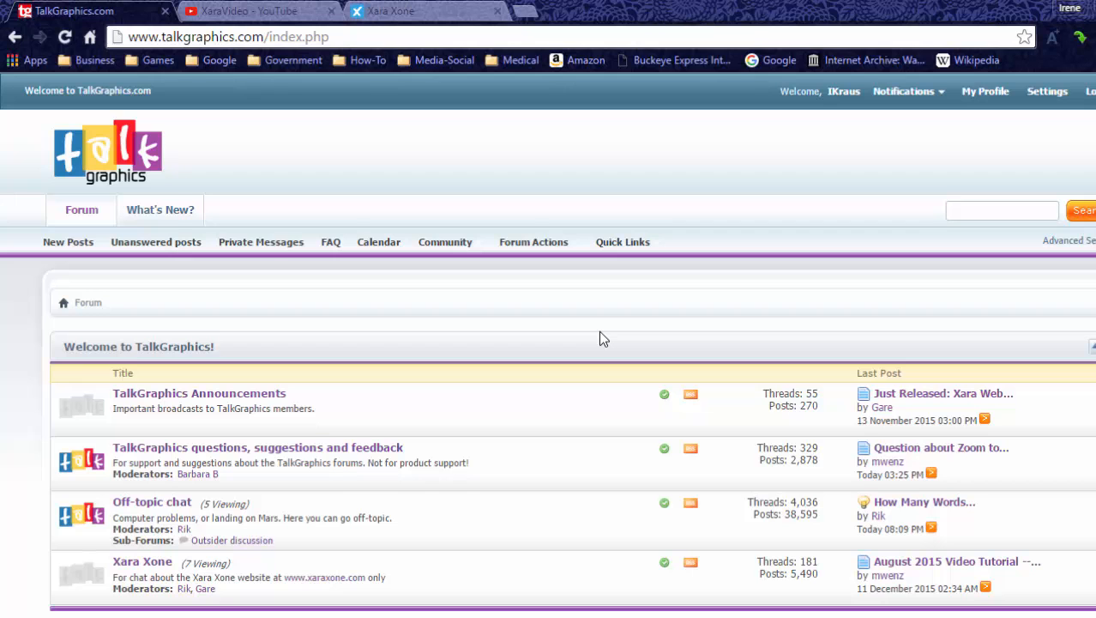
Step: Return to the Xara Xone site, open its Free Stuff section and browse the free textures and fonts
left_click(445, 15)
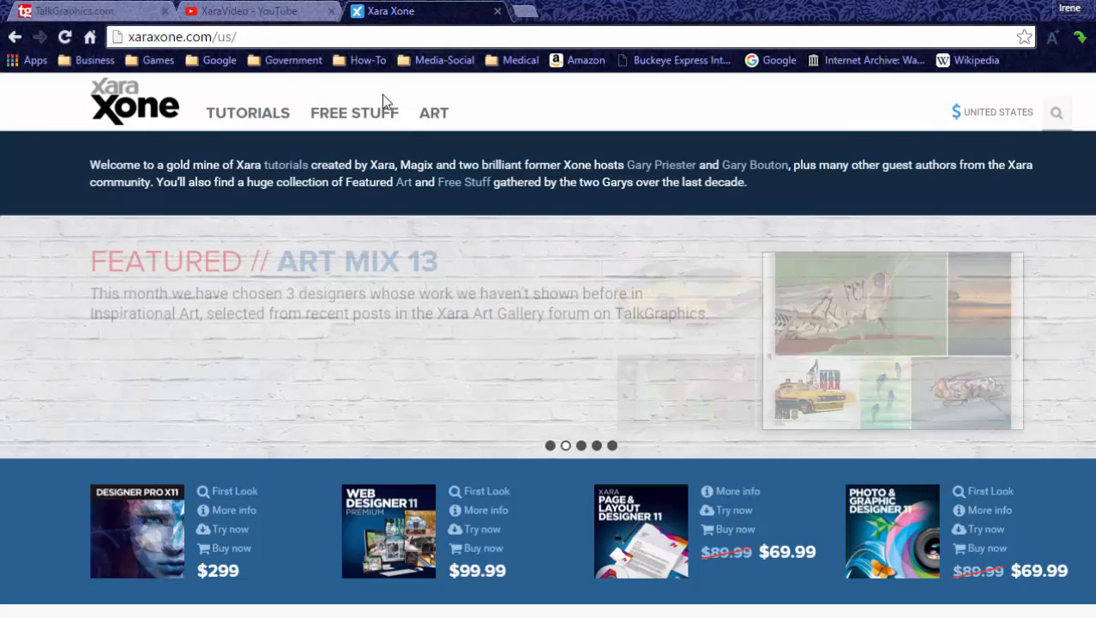
left_click(379, 119)
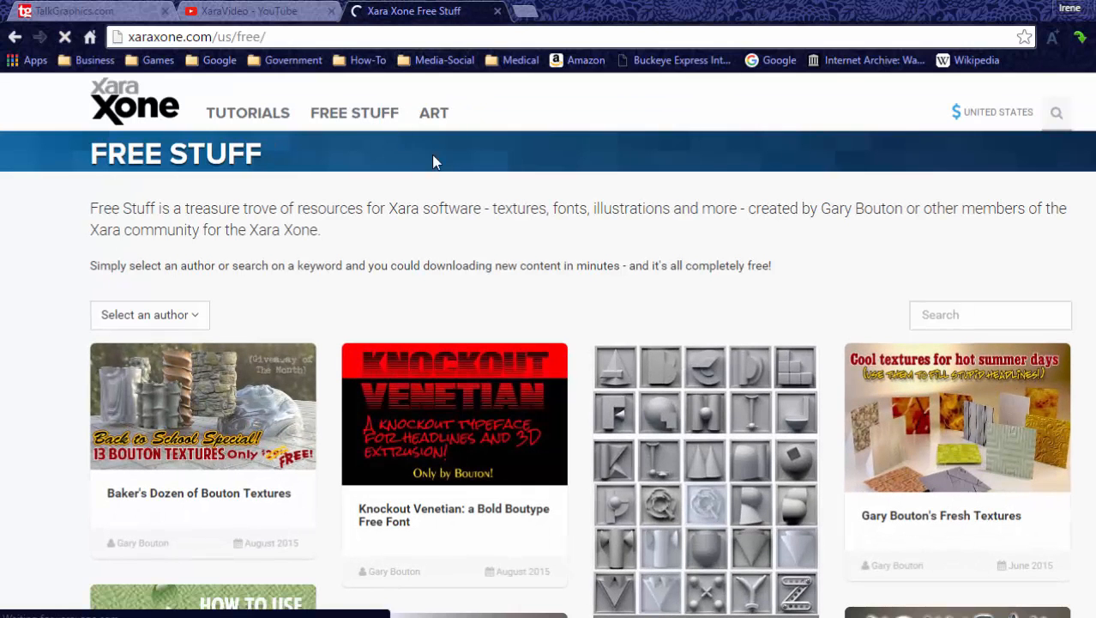
scroll(520, 217, "down", 1)
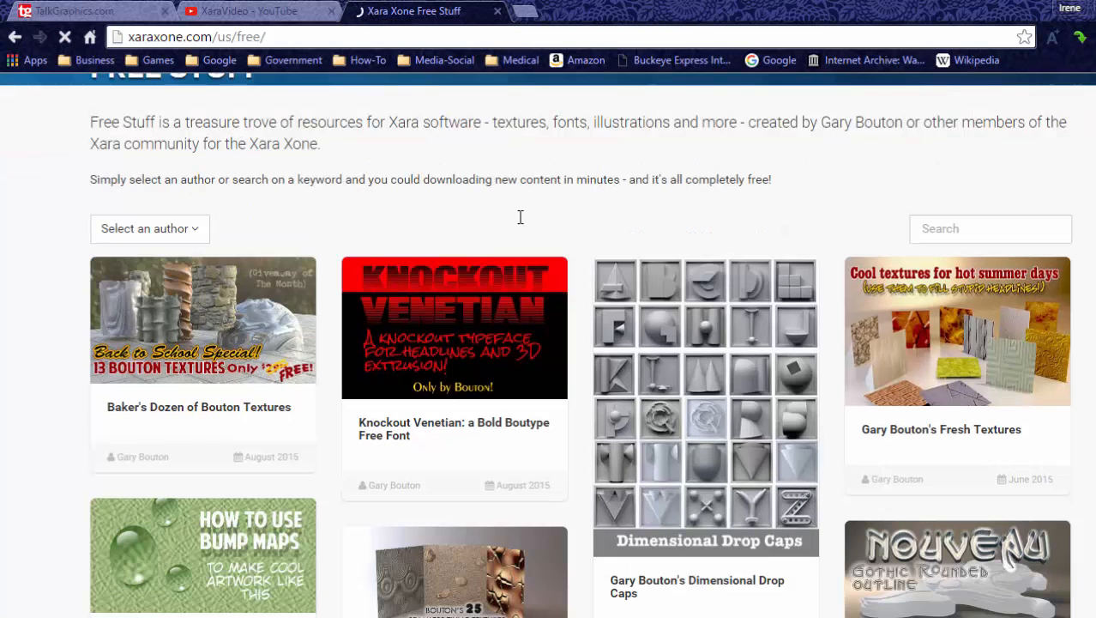
scroll(519, 217, "down", 1)
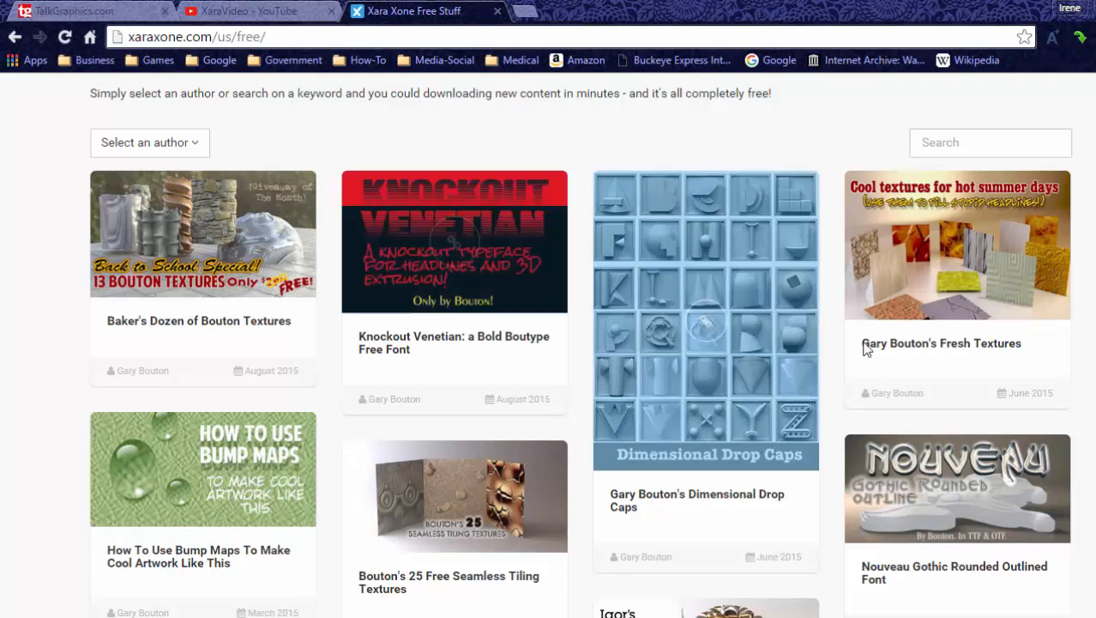
scroll(576, 275, "down", 1)
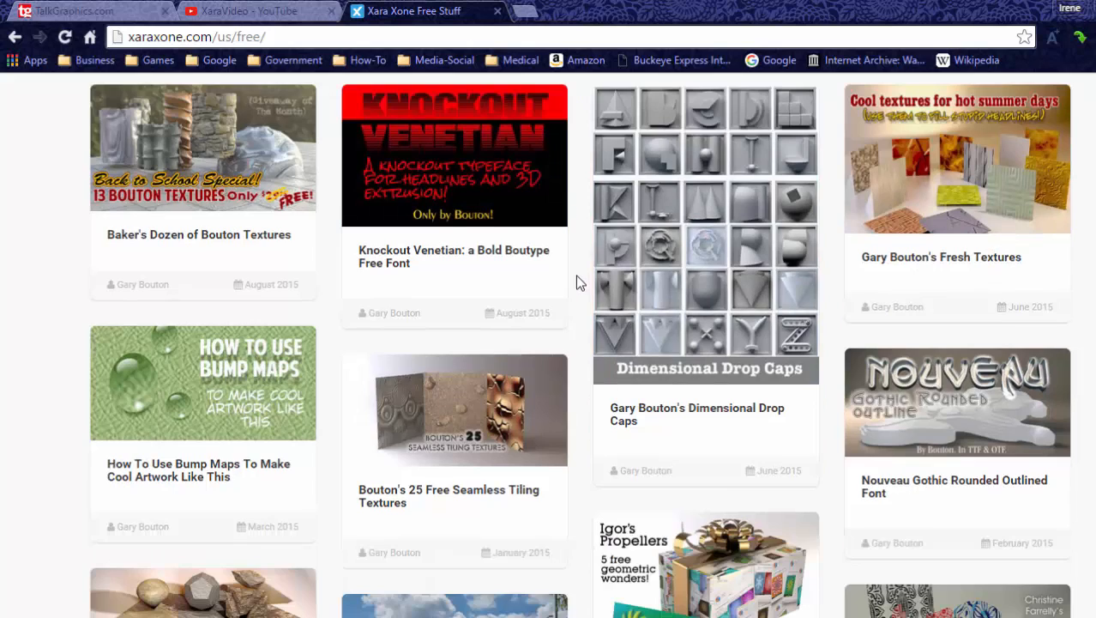
scroll(575, 274, "down", 1)
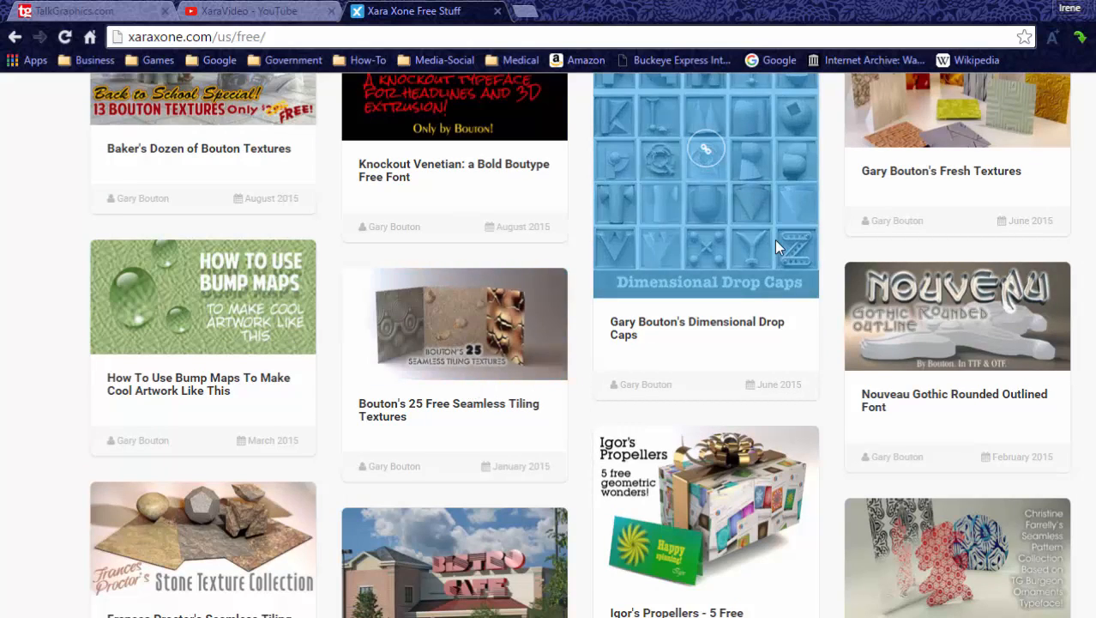
scroll(763, 257, "up", 1)
scroll(759, 265, "up", 3)
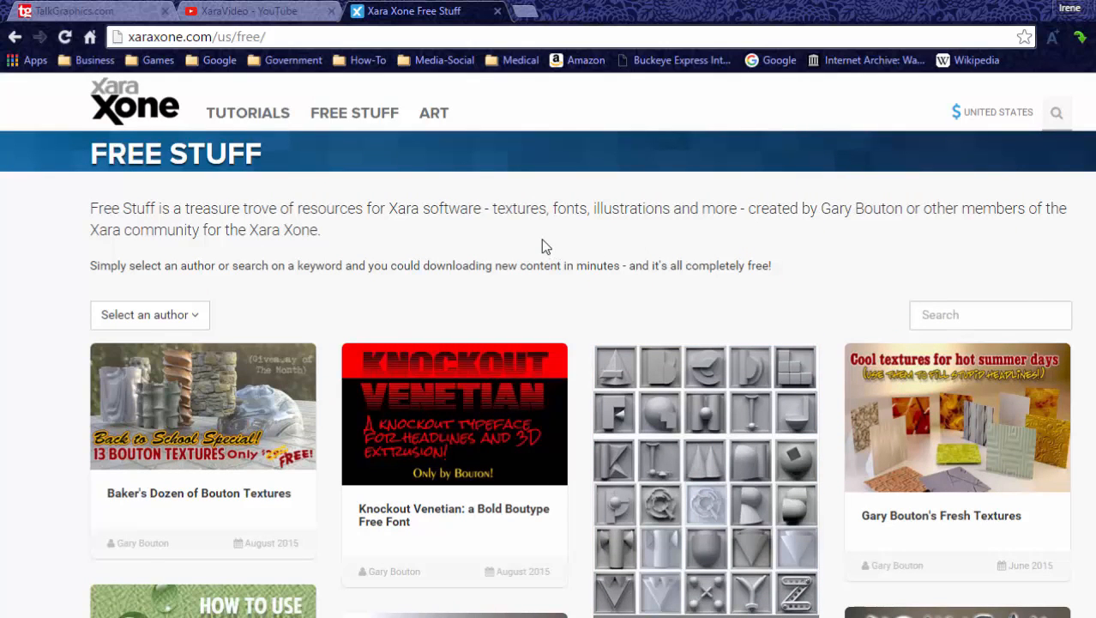
scroll(546, 240, "down", 1)
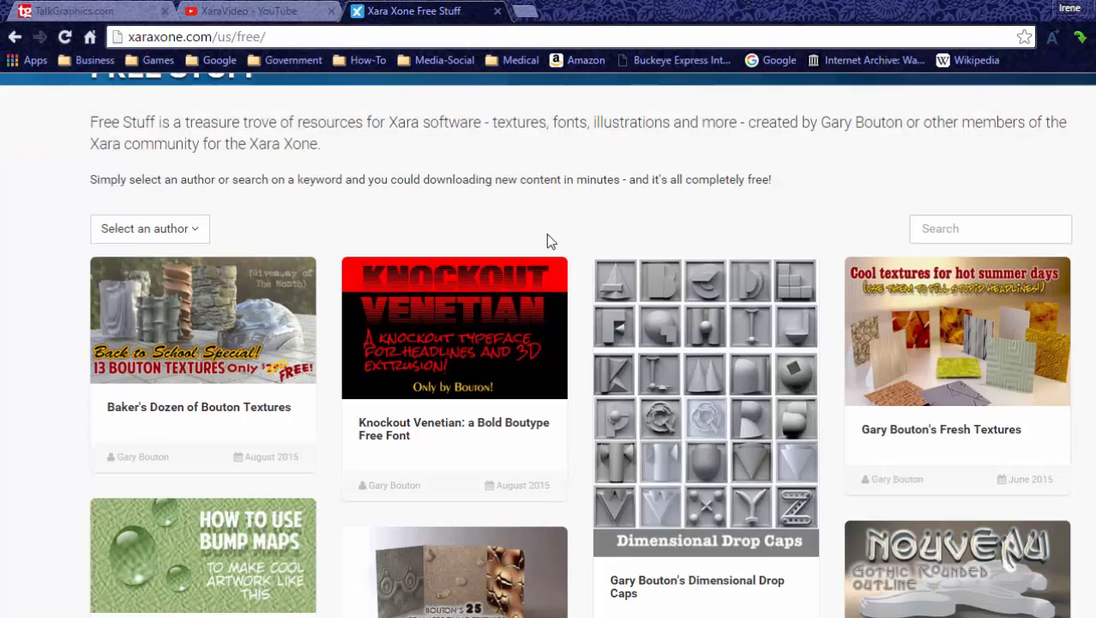